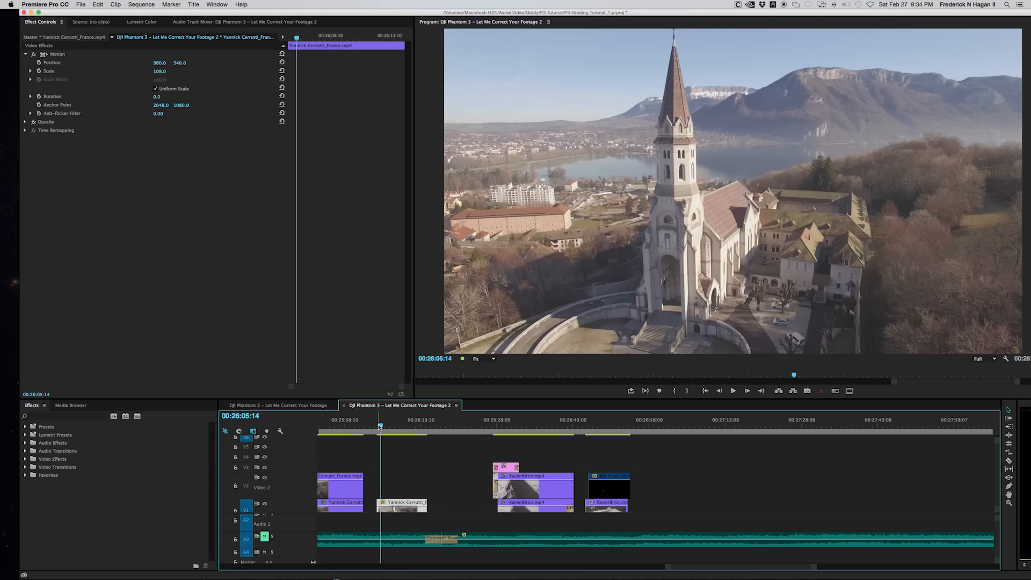
Compare the already graded church clip on the timeline, move the playhead into the ungraded church clip after it, and select that clip.
scroll(403, 442, up, 3)
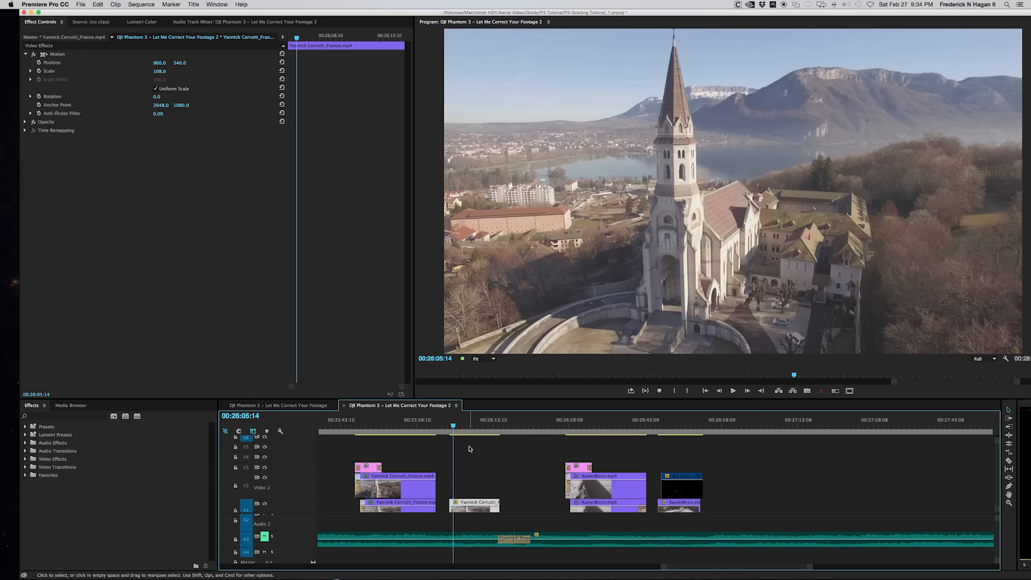
scroll(470, 448, up, 3)
click(432, 425)
drag(431, 425, 430, 424)
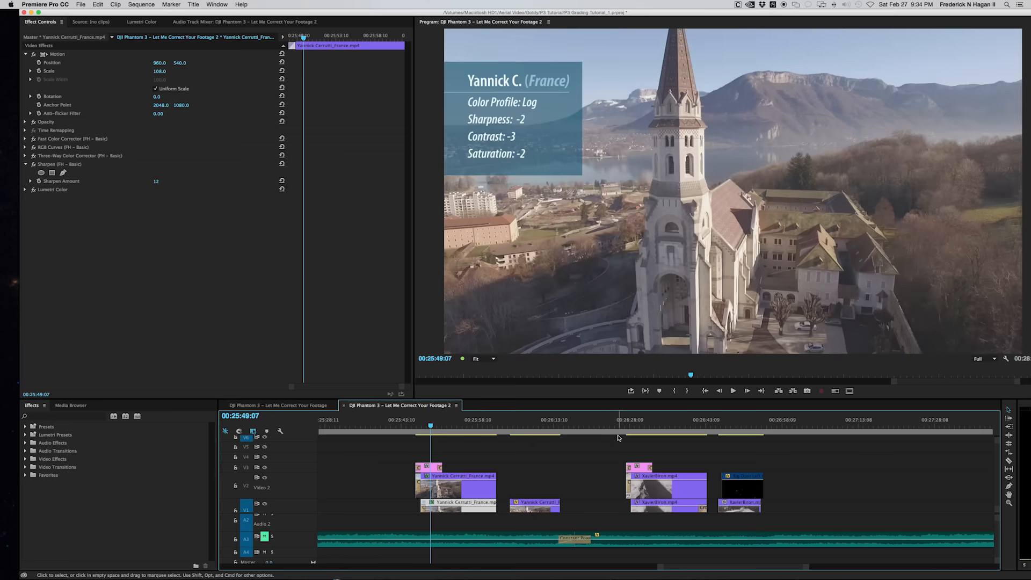
click(515, 427)
click(538, 508)
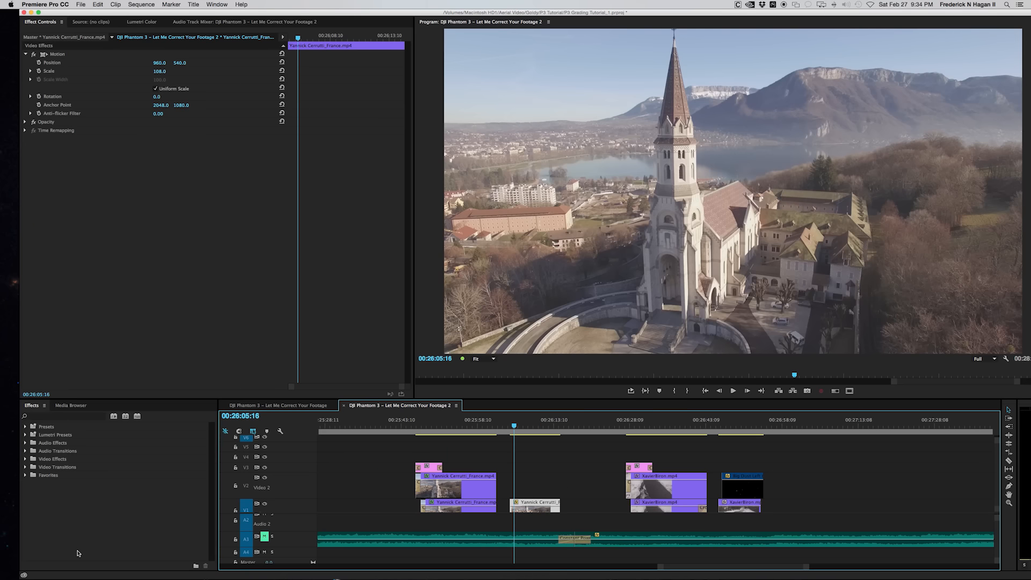
Apply the saved FH - Basic effect preset from Favorites to the selected church clip.
click(25, 470)
click(25, 476)
scroll(98, 539, down, 3)
scroll(98, 538, down, 3)
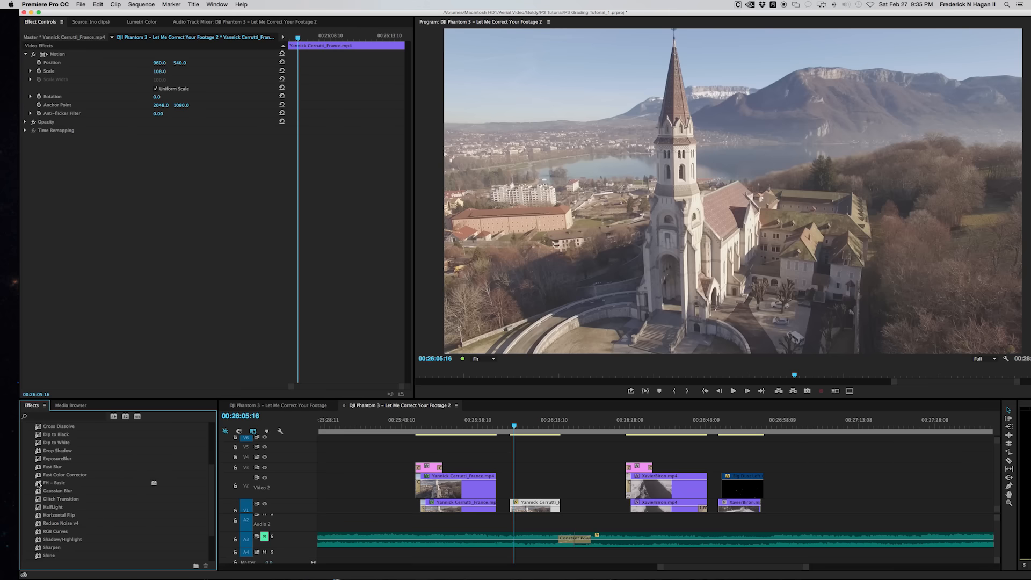
drag(38, 484, 123, 223)
click(199, 205)
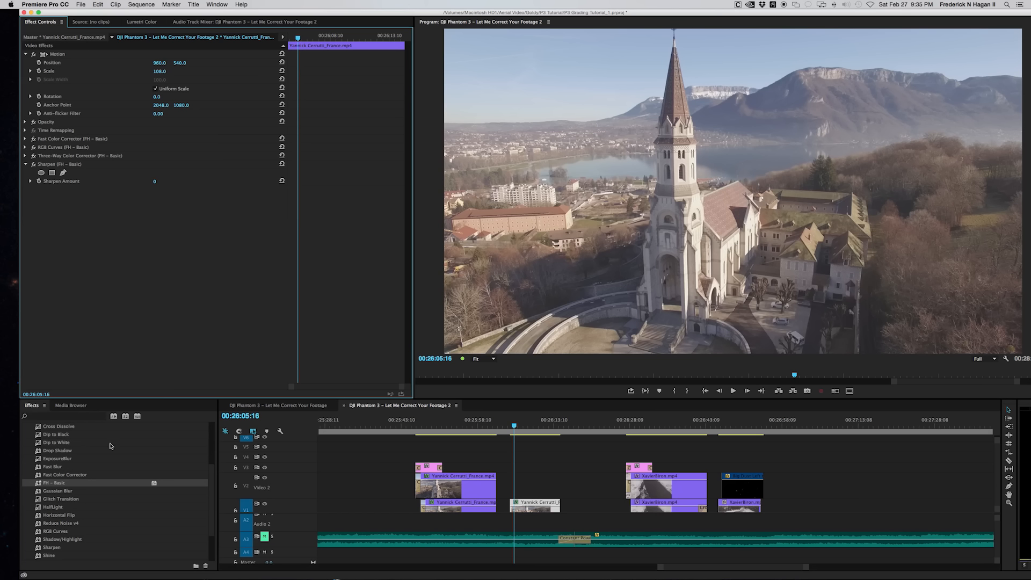
Select all four FH - Basic effects on the clip together and bring up the Save Preset option.
click(70, 140)
super+click(65, 148)
super+click(67, 156)
super+click(72, 165)
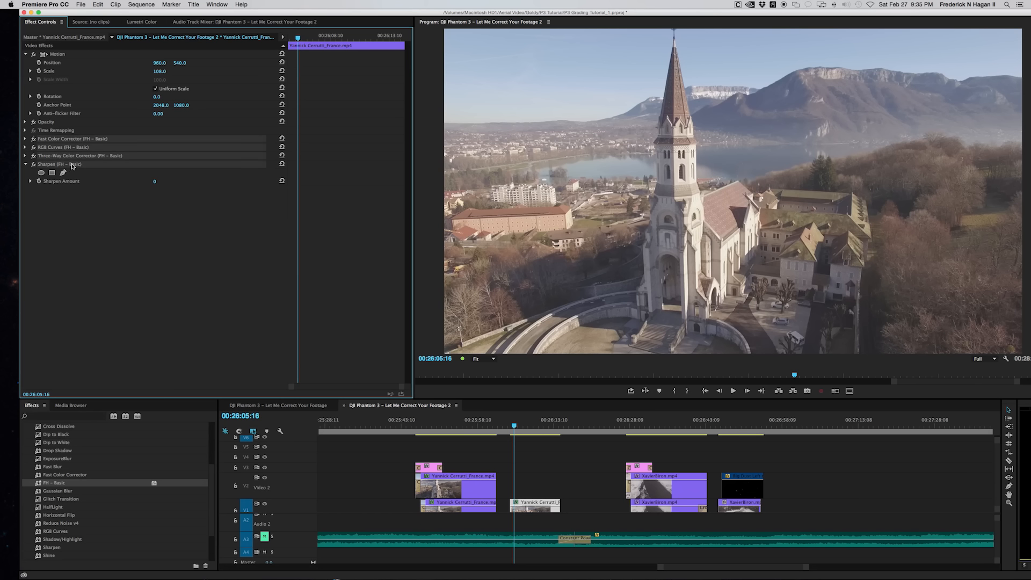
click(65, 165)
click(69, 140)
super+click(66, 148)
super+click(66, 157)
super+click(62, 165)
right_click(71, 157)
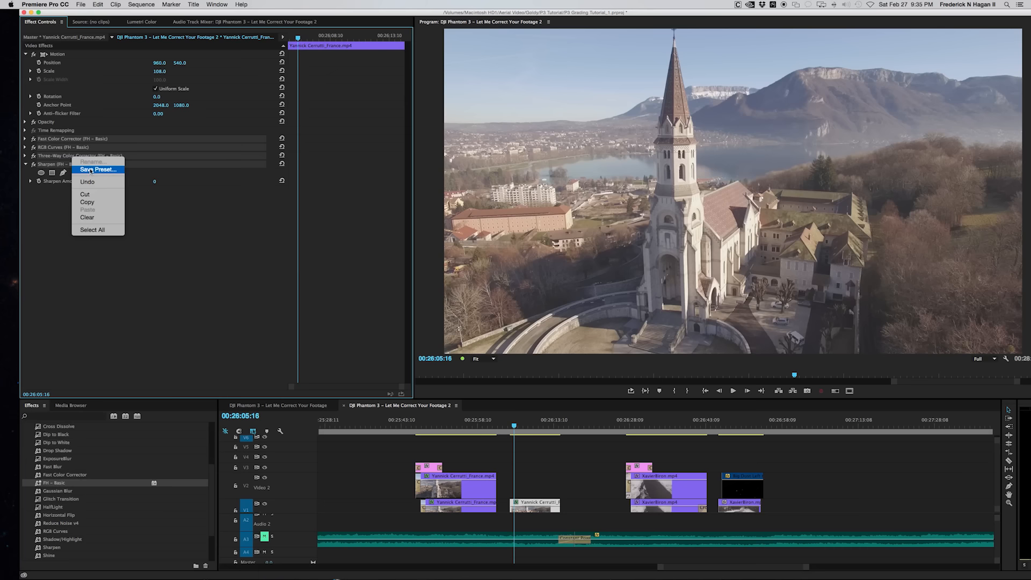
click(67, 490)
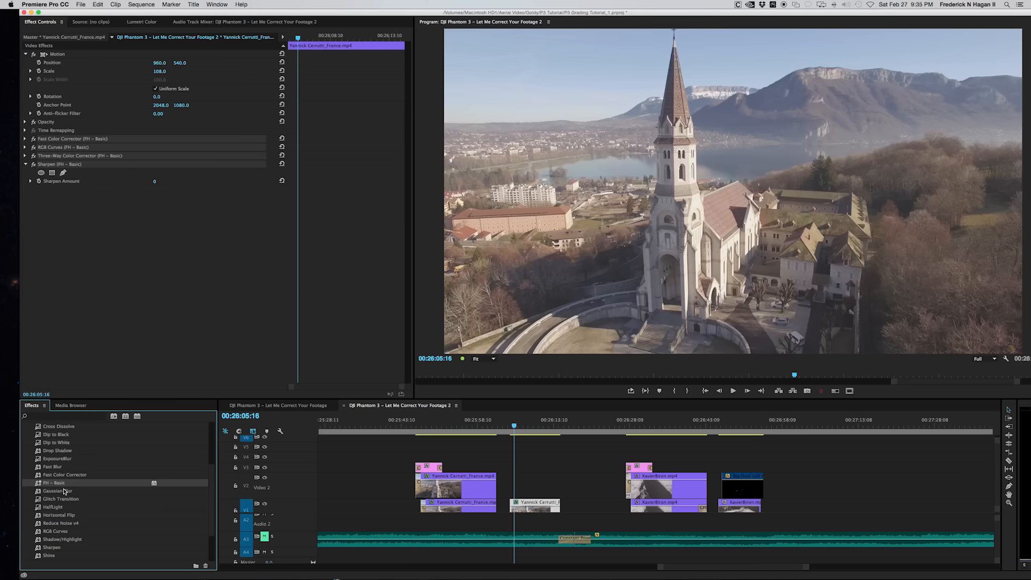
click(37, 483)
Bring the Lumetri Scopes window onto the editing screen and examine the dark end of the clip's waveform.
drag(1030, 225, 532, 252)
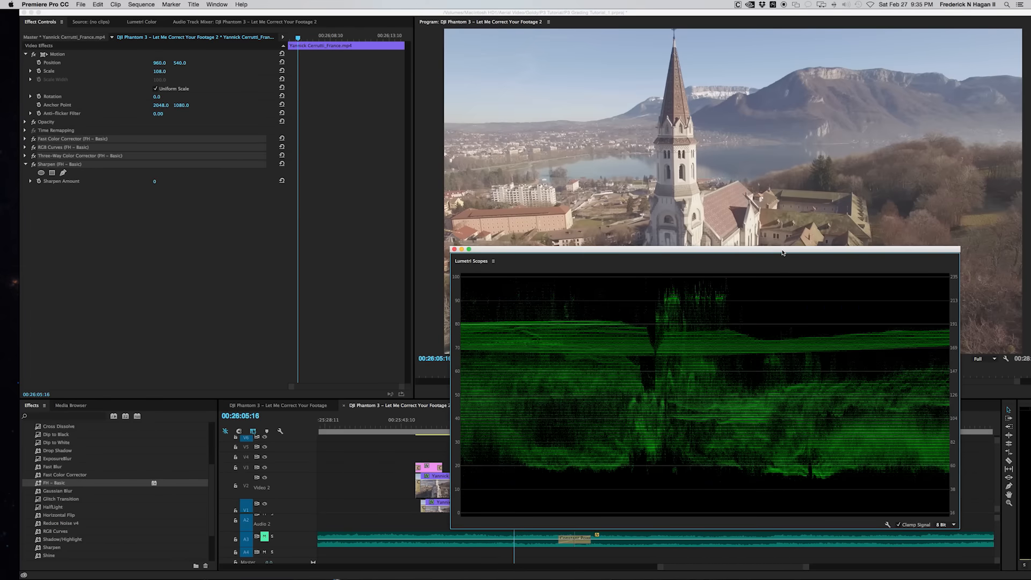
drag(782, 253, 391, 264)
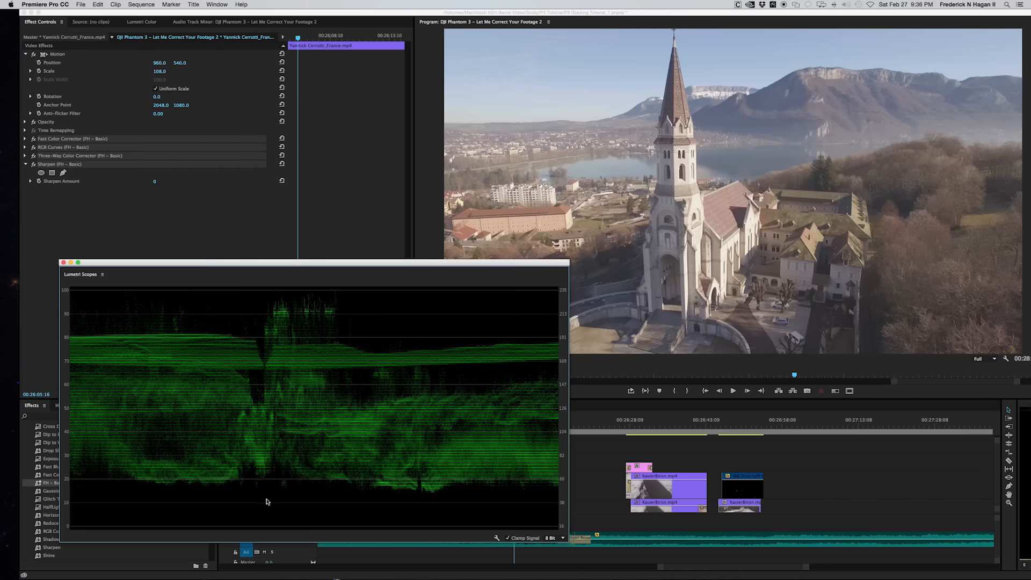
click(77, 527)
drag(445, 265, 862, 284)
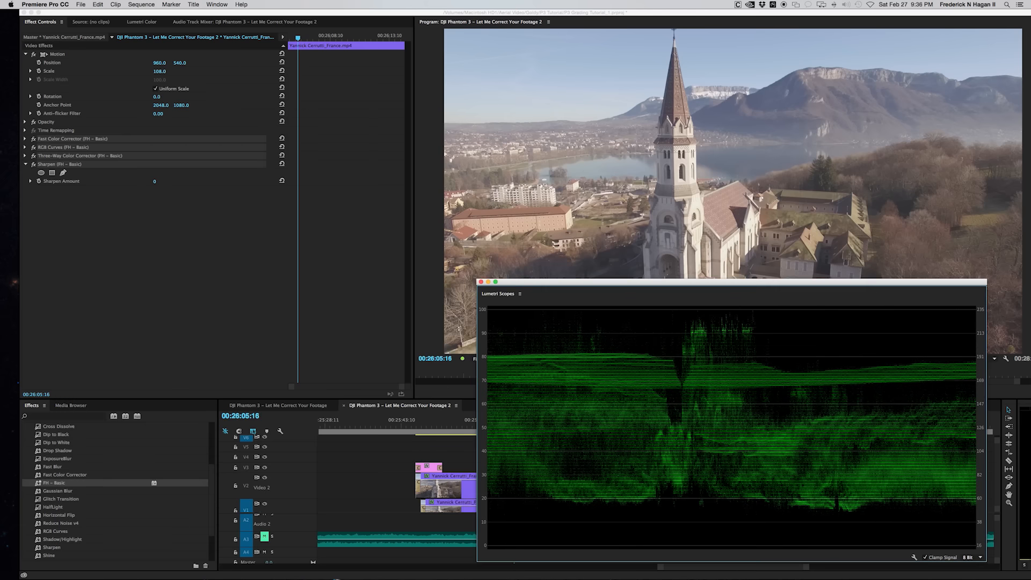
Set the Fast Color Corrector's white balance by sampling a point in the church footage with the eyedropper.
click(142, 257)
click(24, 147)
click(24, 147)
click(25, 139)
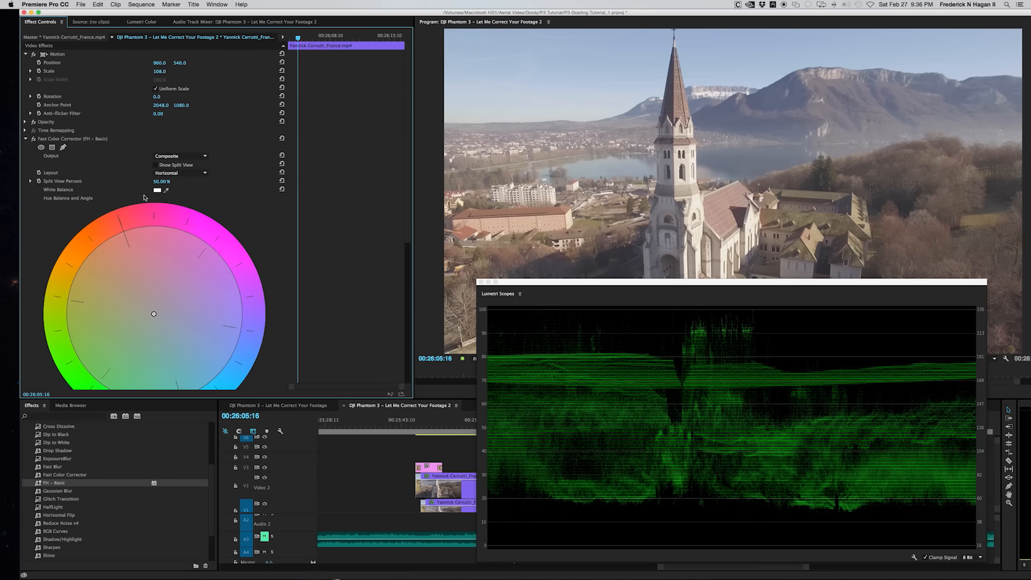
drag(583, 282, 425, 340)
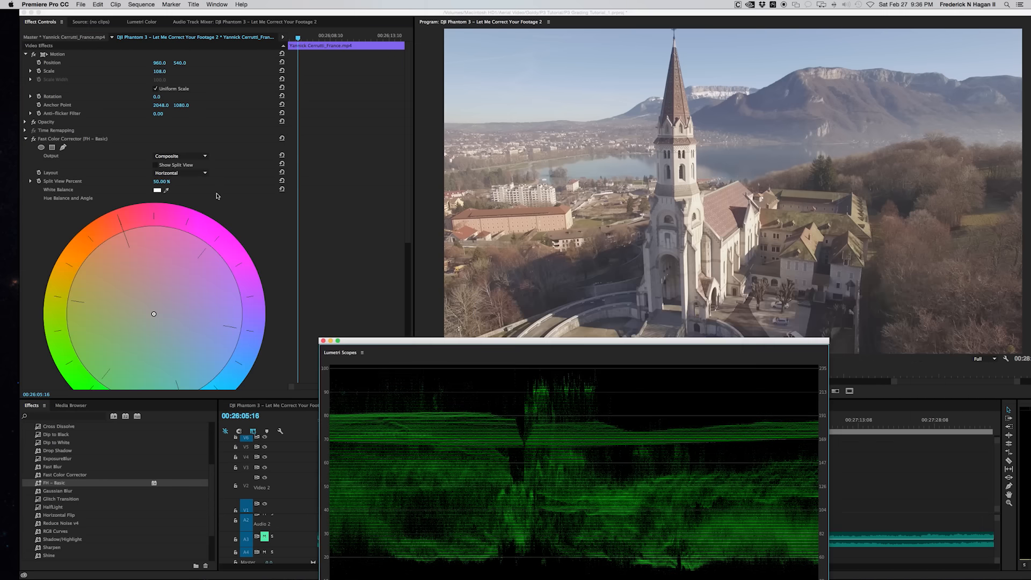
click(166, 191)
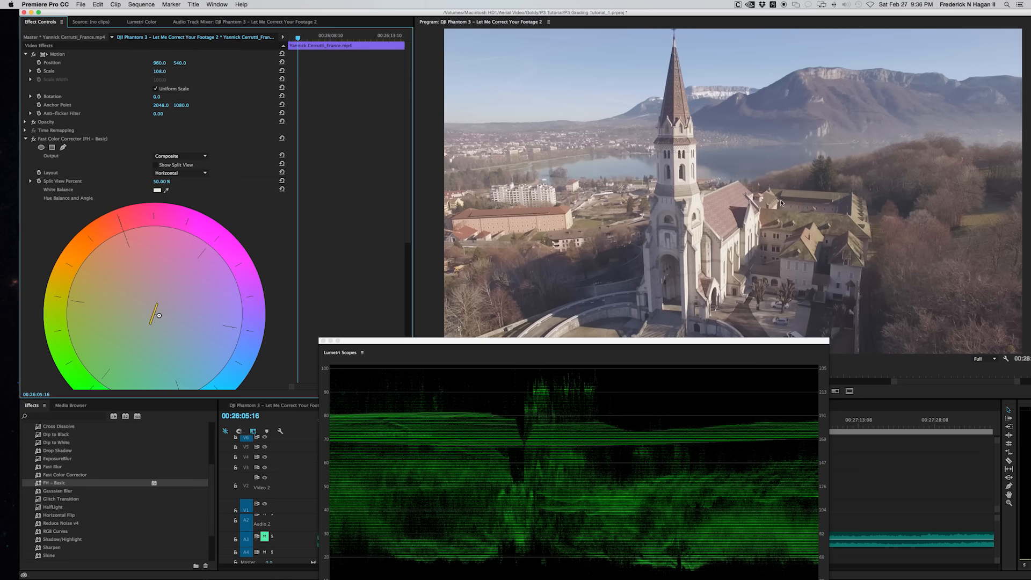
click(25, 139)
In RGB Curves, move the Master curve's black point inward along the bottom by about an eighth of the graph, guided by the waveform.
click(26, 147)
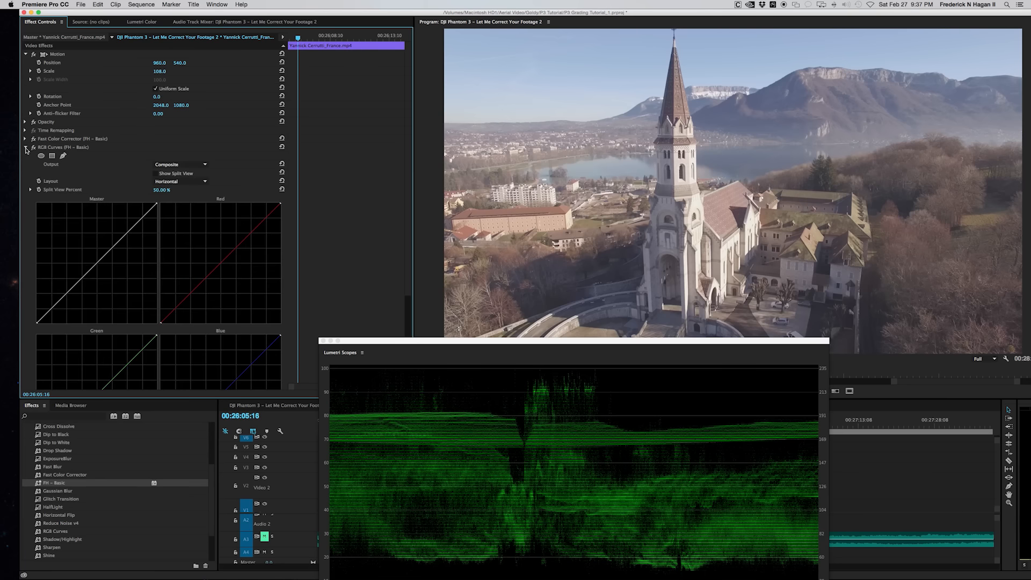
scroll(339, 150, down, 2)
drag(426, 341, 573, 79)
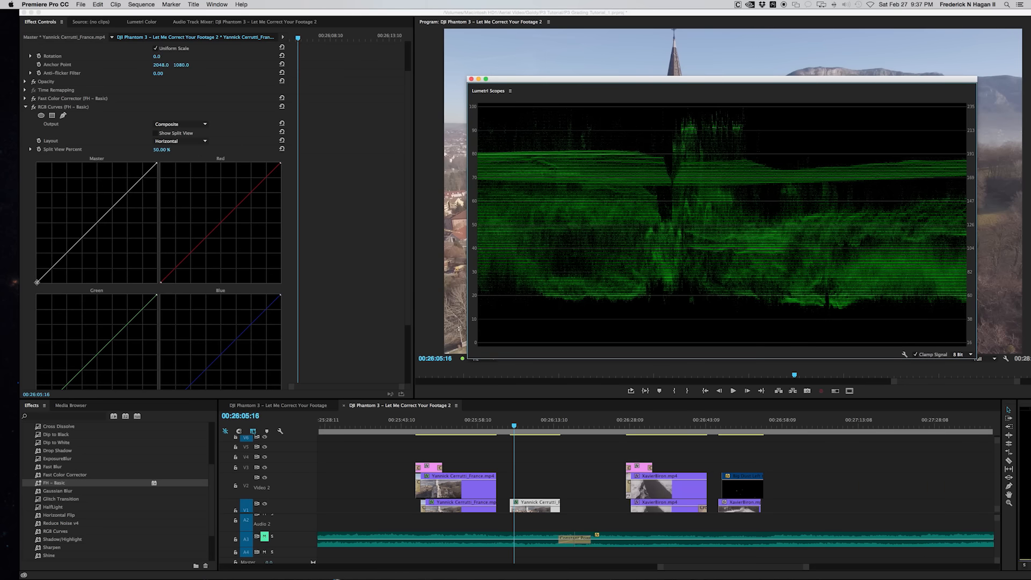
drag(38, 282, 52, 282)
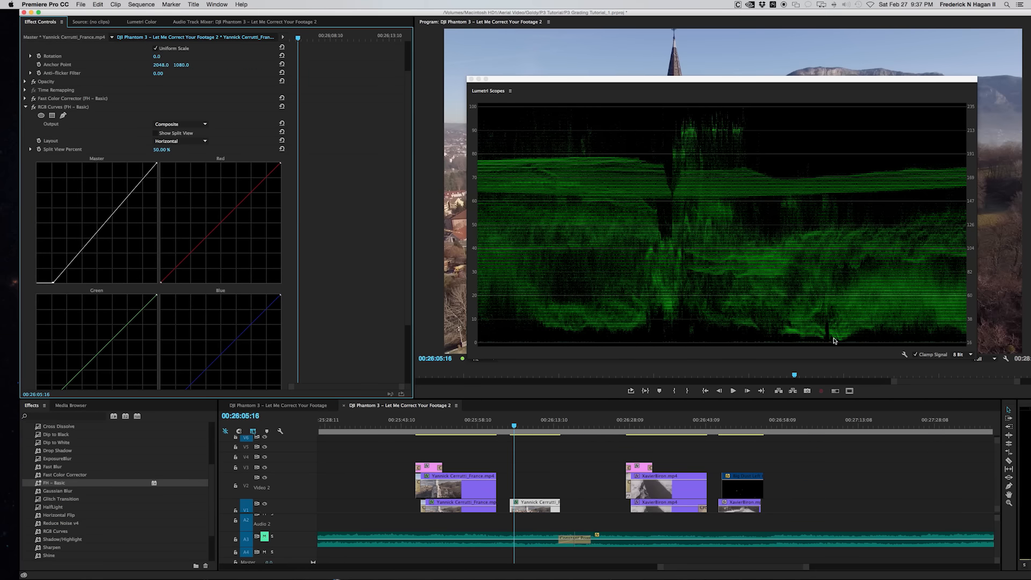
Move the Master curve's white point slightly inward along its upper edge and add a slightly raised midtone point.
drag(156, 165, 153, 162)
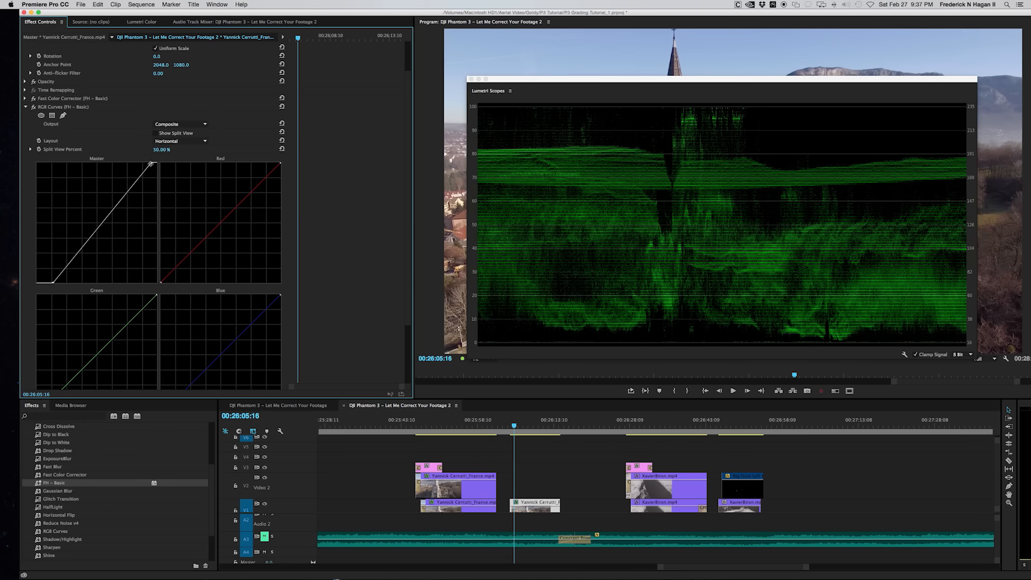
drag(151, 164, 151, 162)
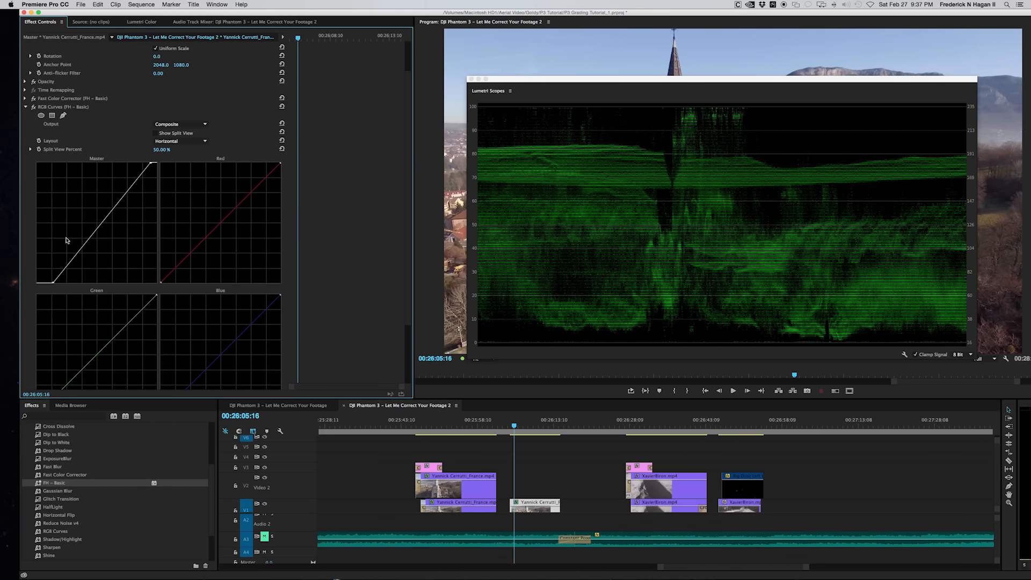
click(98, 223)
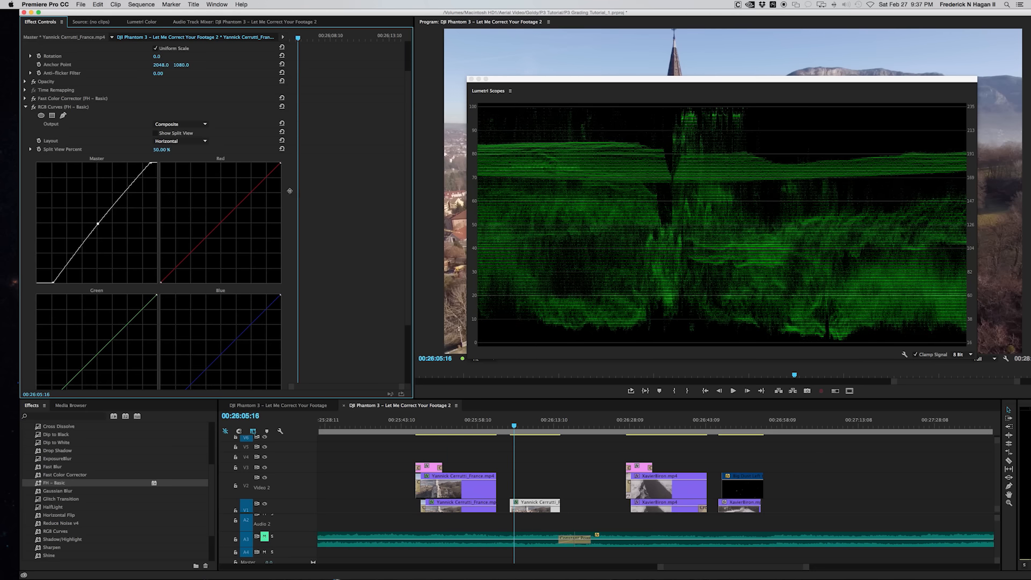
Uncover the preview by moving Lumetri Scopes aside and compare the image with RGB Curves off and on.
drag(522, 89, 533, 394)
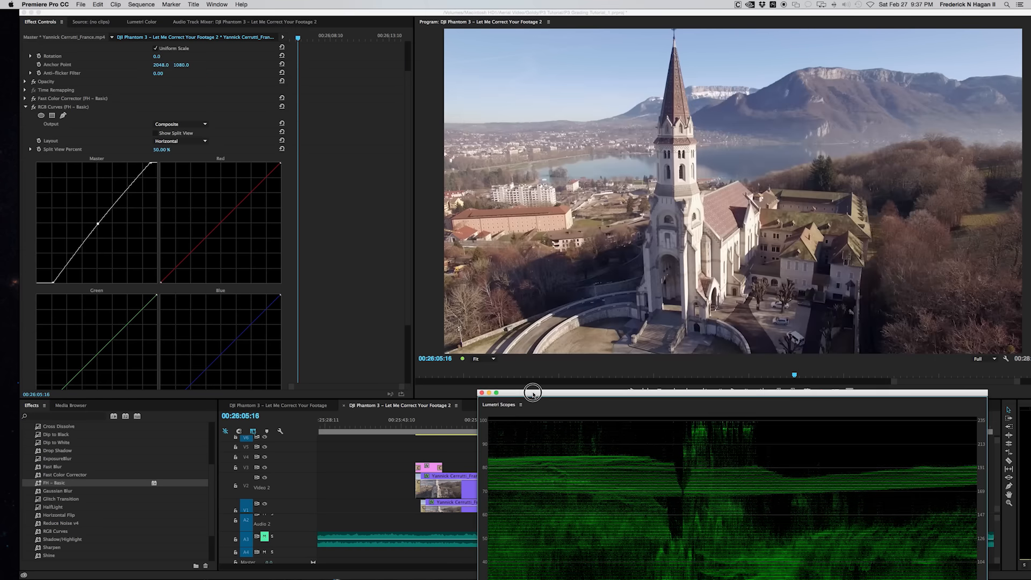
click(33, 107)
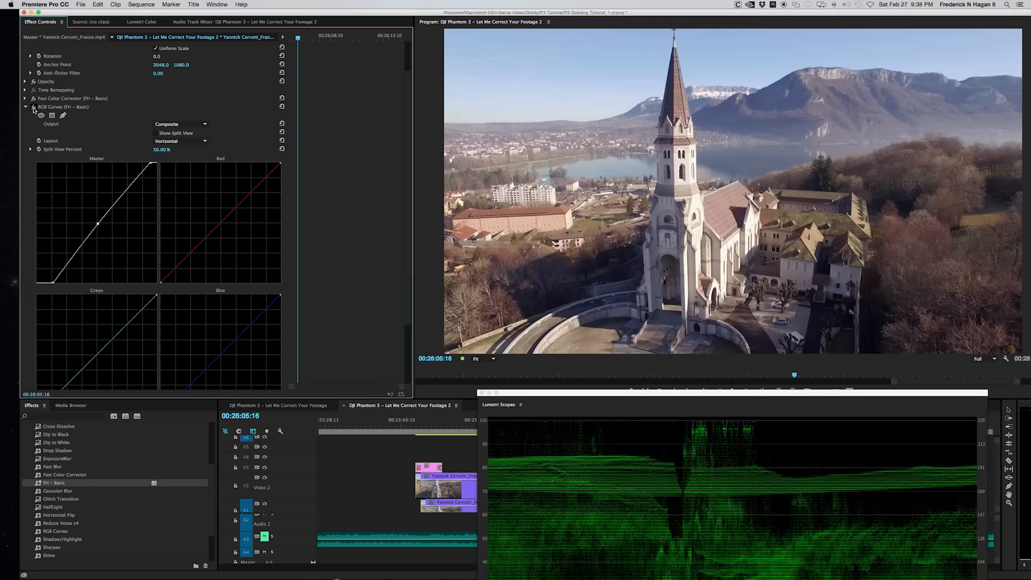
click(33, 107)
drag(677, 395, 1030, 193)
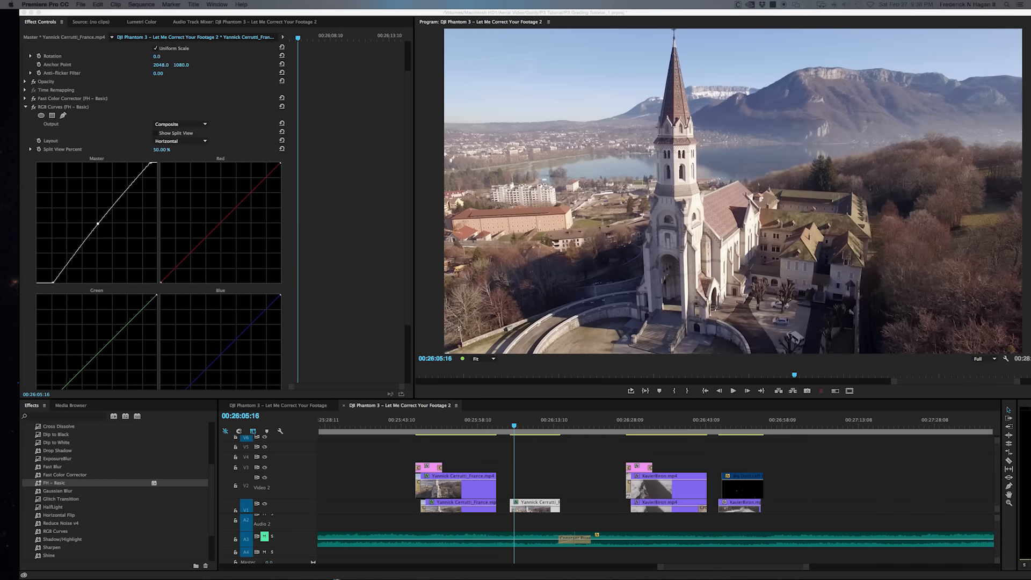
click(489, 285)
click(25, 107)
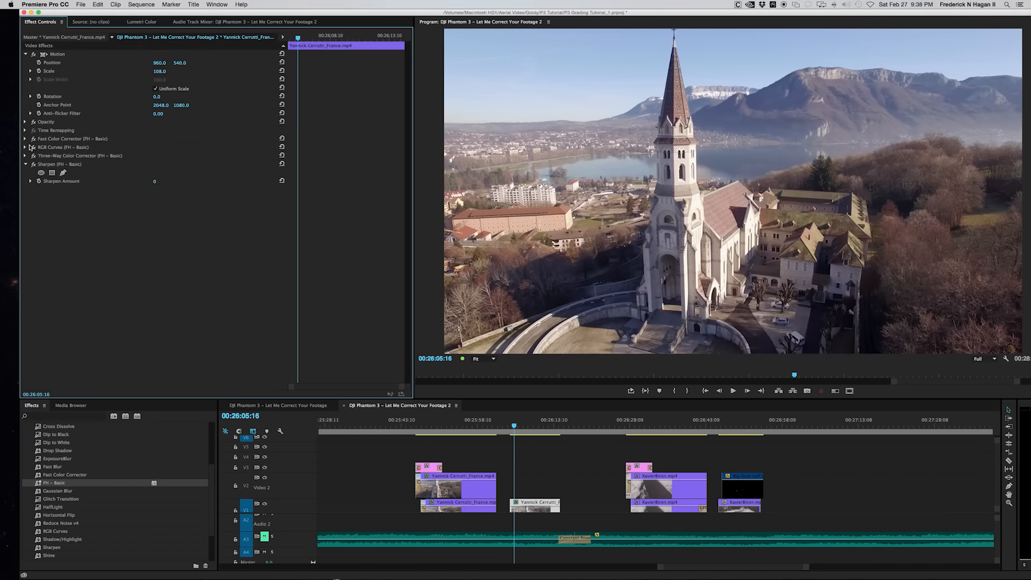
In the Three-Way Color Corrector, shift the shadows toward blue and the midtones and highlights toward orange.
click(25, 156)
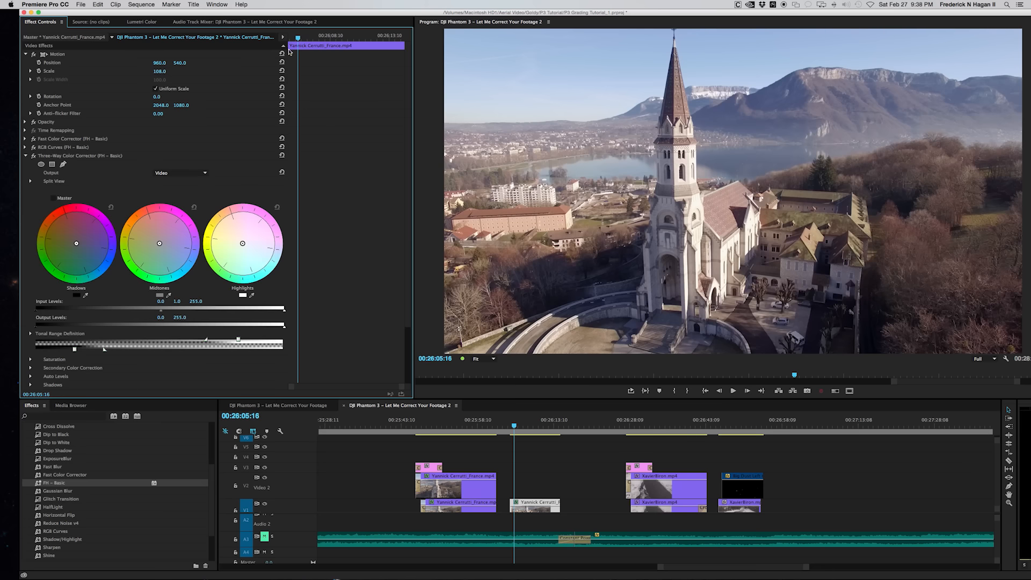
drag(289, 49, 299, 50)
click(288, 184)
drag(288, 185, 294, 182)
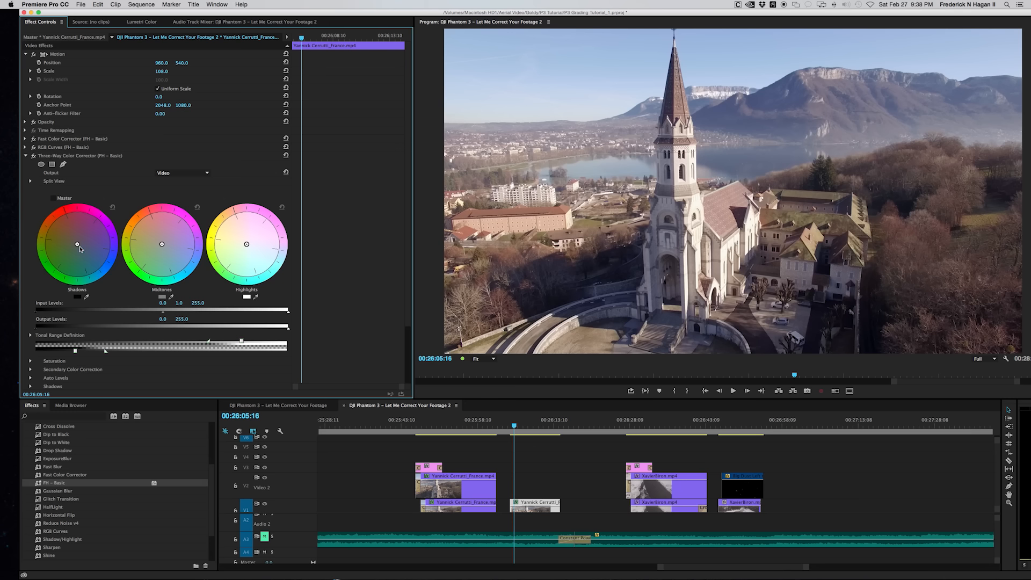
drag(77, 247, 83, 247)
drag(83, 250, 84, 250)
drag(163, 245, 155, 239)
drag(243, 244, 242, 242)
Extend the shadow falloff in the Three-Way Color Corrector's Tonal Range Definition to about 40% of the bar.
drag(105, 351, 148, 351)
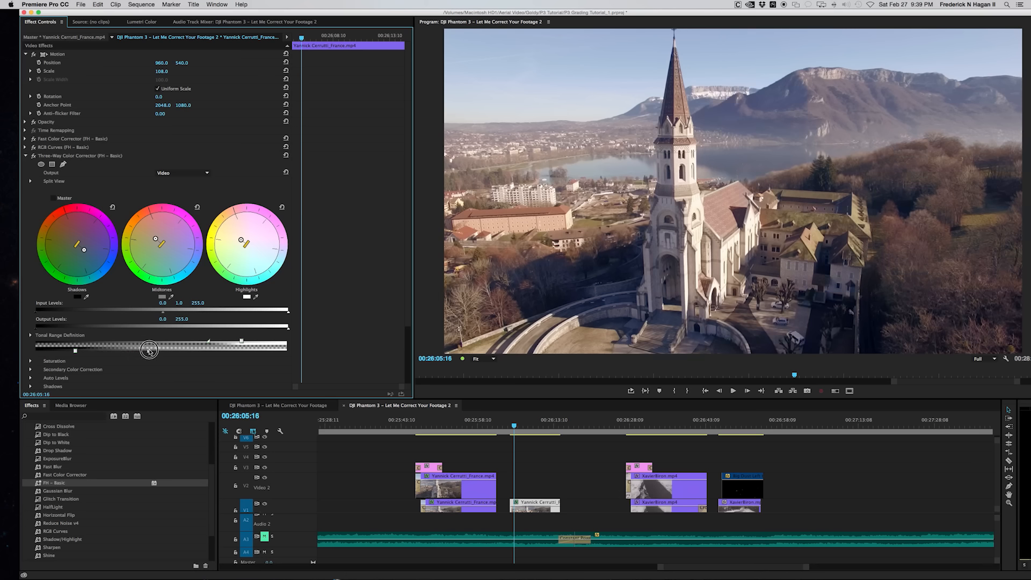
drag(149, 350, 68, 351)
drag(80, 352, 137, 352)
scroll(316, 253, down, 2)
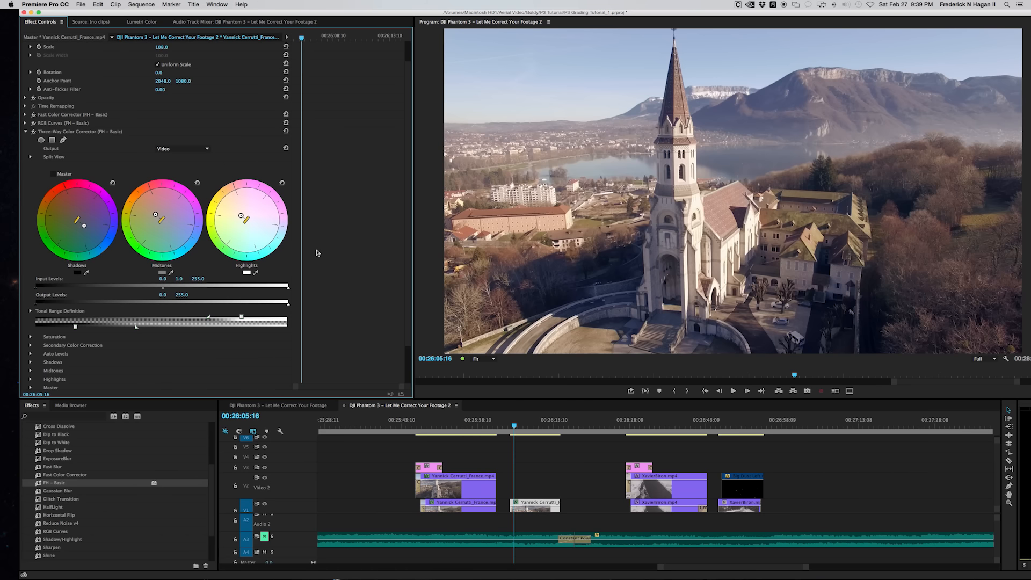
click(25, 131)
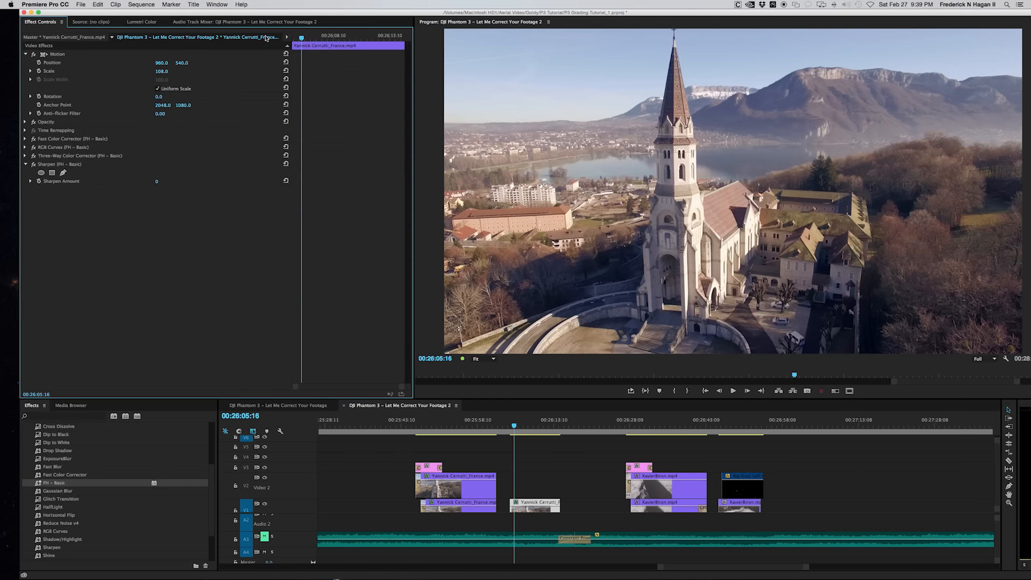
Add control points at blue, red, yellow and green on Lumetri Color's Hue Saturation Curve.
click(139, 22)
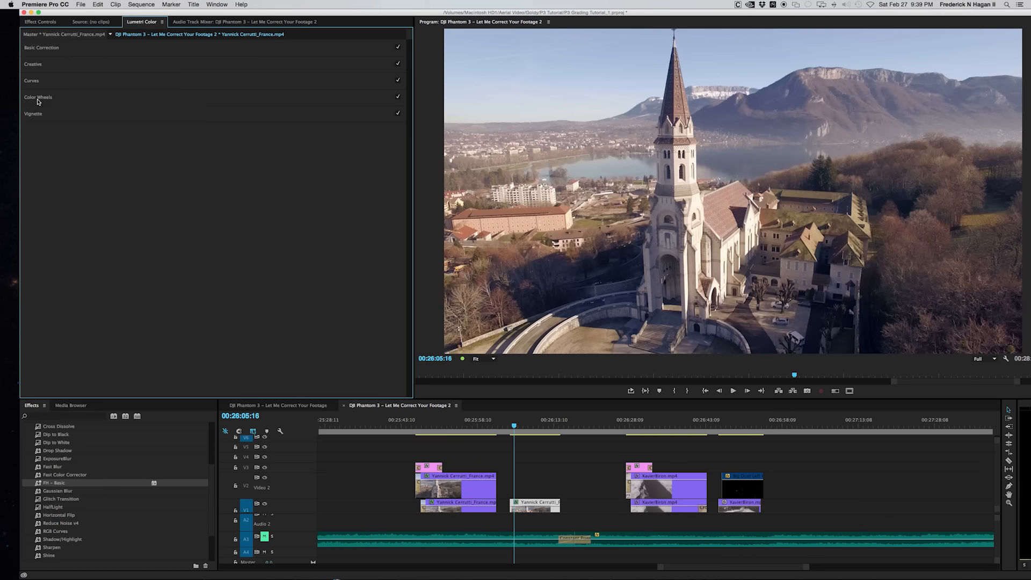
click(32, 81)
click(44, 107)
click(26, 107)
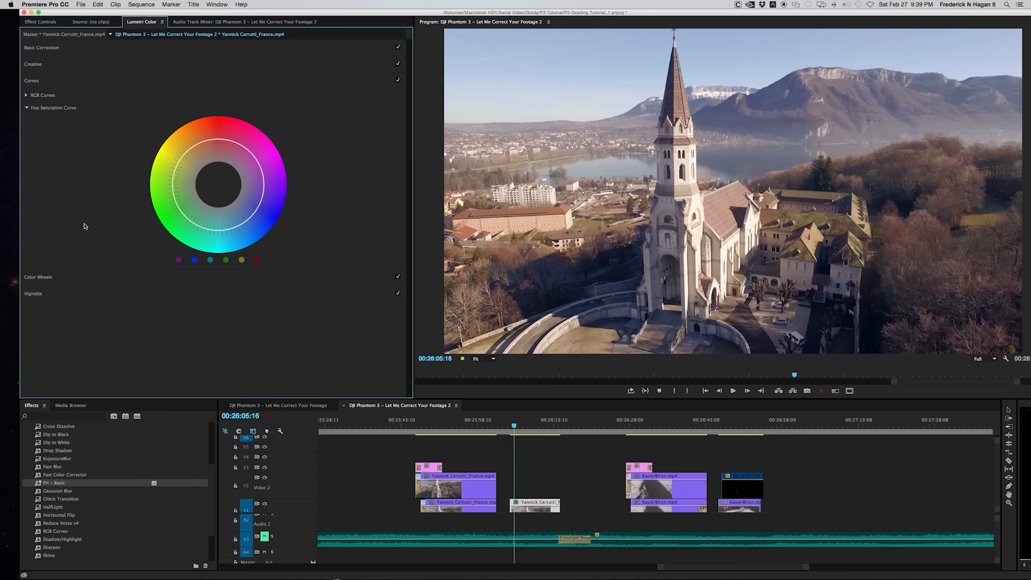
click(257, 209)
click(217, 139)
click(180, 163)
Raise the saturation of the reds and blues on the Hue Saturation Curve and compare the image with Curves off and on.
drag(216, 139, 215, 131)
drag(215, 131, 215, 130)
drag(257, 211, 263, 213)
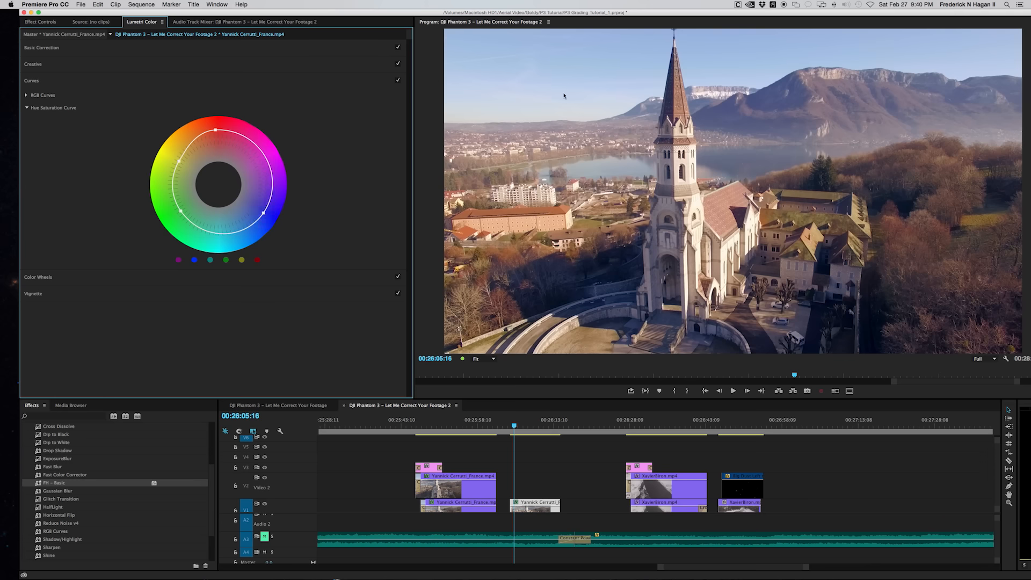
click(398, 81)
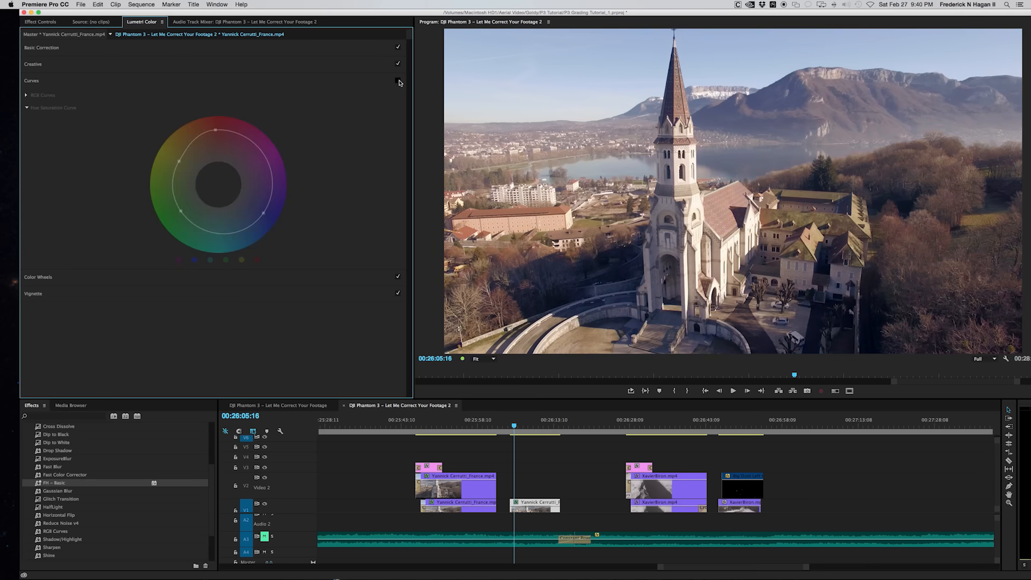
click(398, 81)
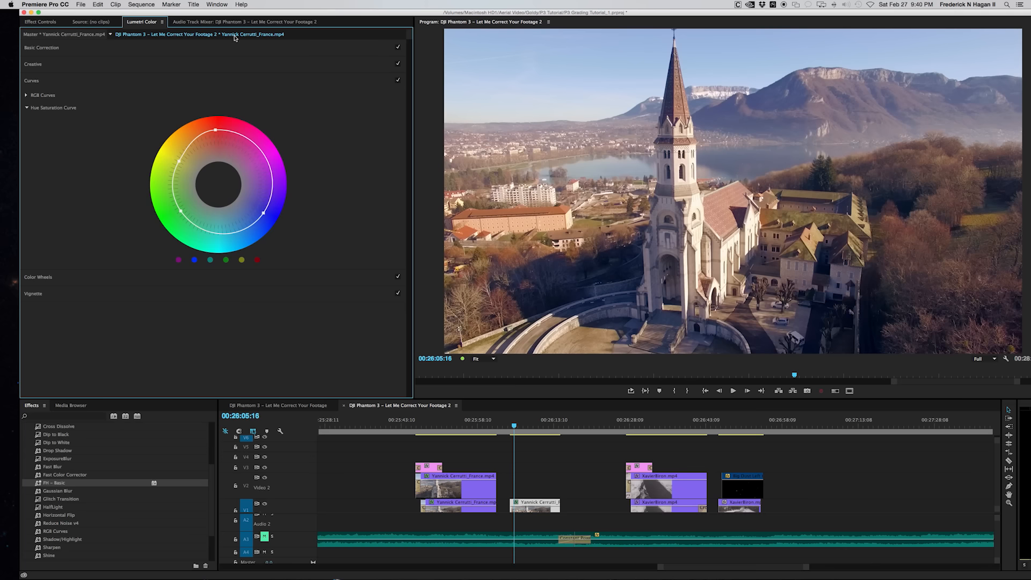
Add a Lumetri Color vignette with Amount -2.5 and a reduced Midpoint, comparing the image with the vignette off and on.
click(38, 294)
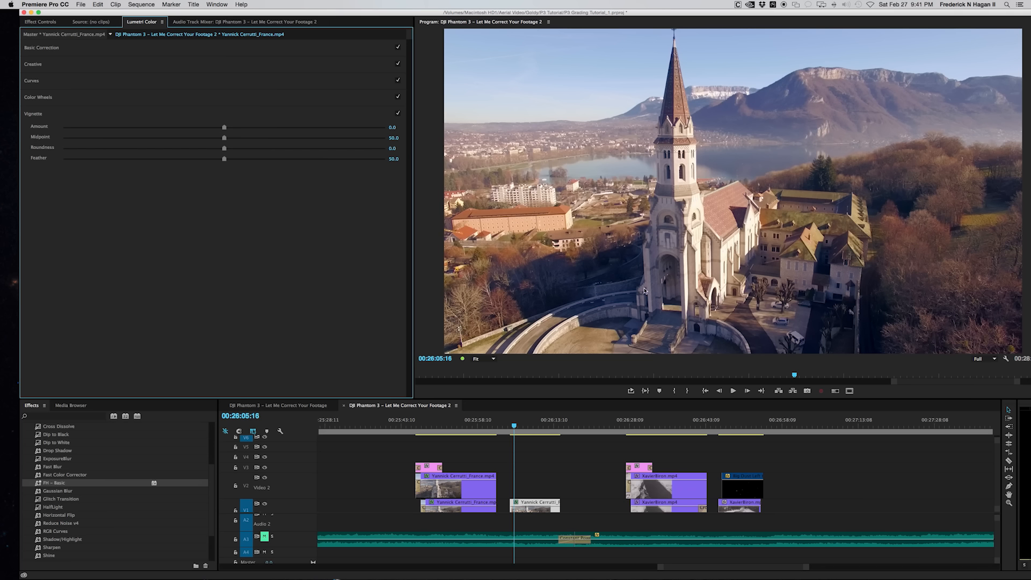
drag(224, 129, 89, 130)
click(226, 139)
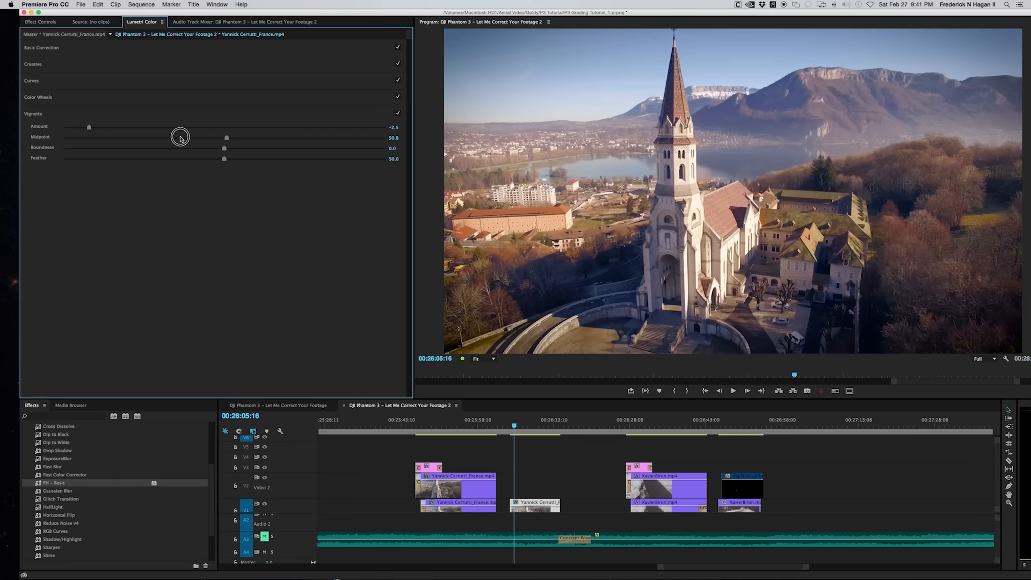
drag(607, 15, 591, 14)
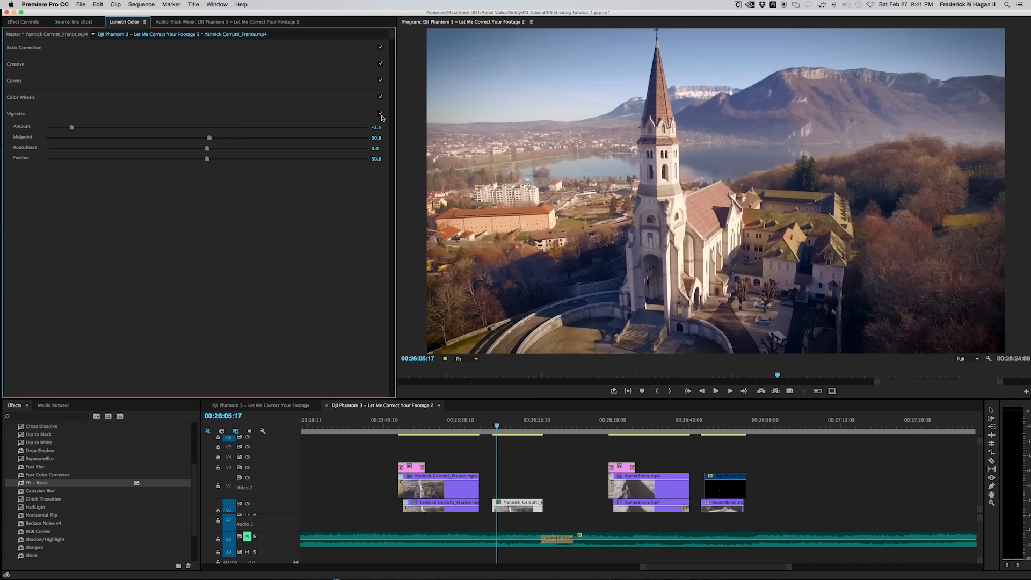
click(380, 115)
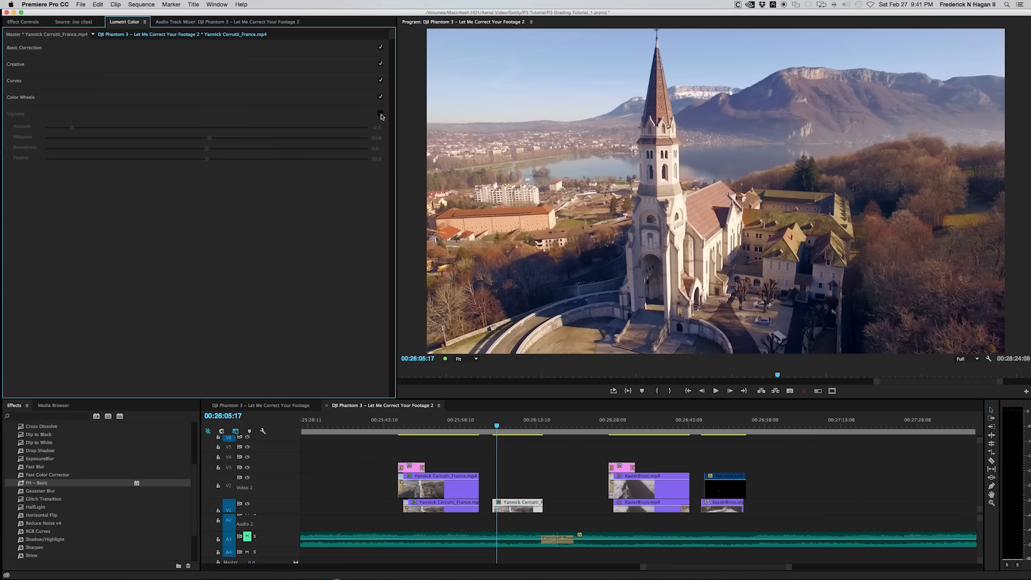
click(381, 115)
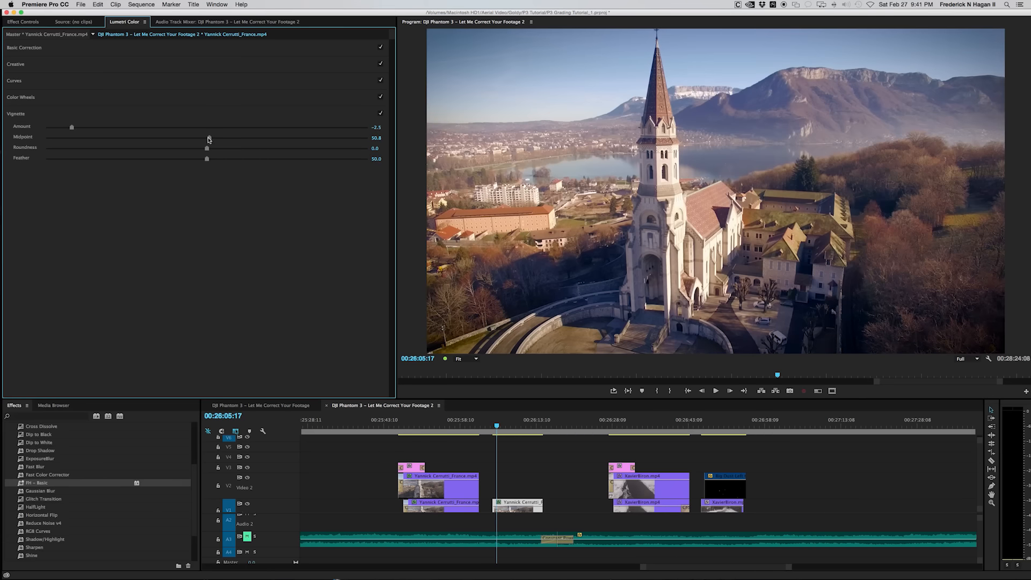
drag(209, 139, 181, 139)
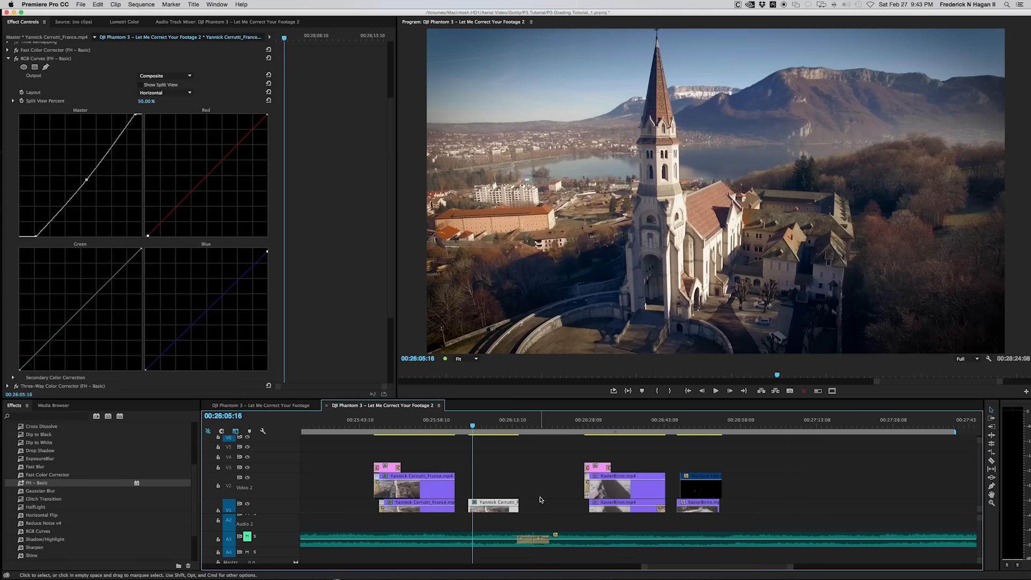
Play and scrub the graded church clip, checking its picture, Lumetri Scopes and list of applied effects.
key(space)
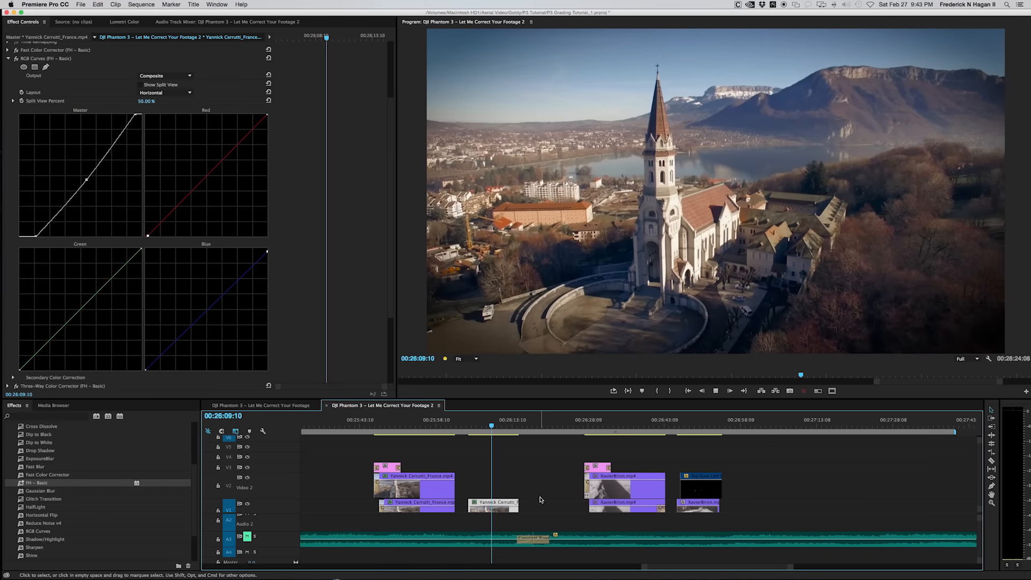
key(space)
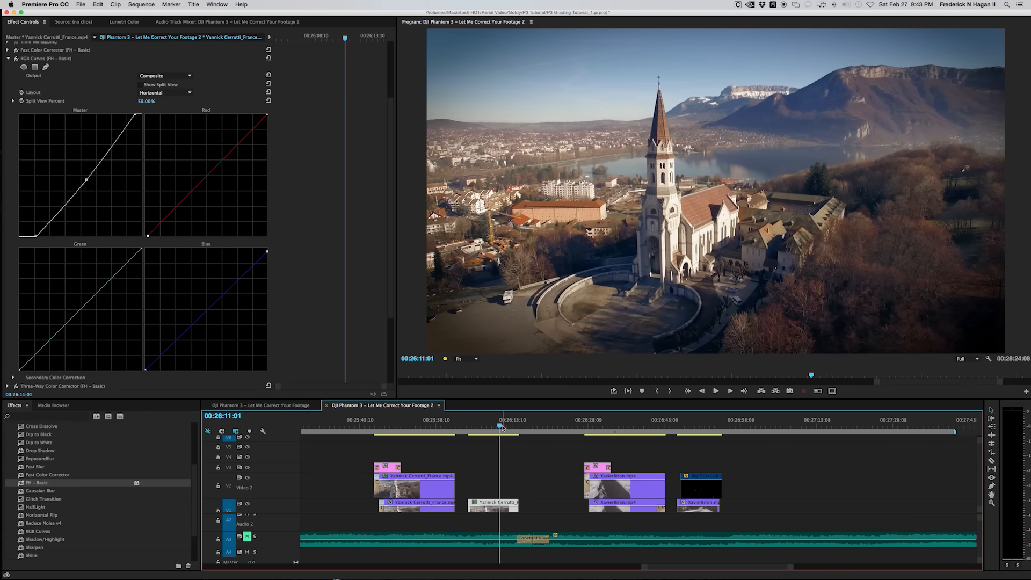
click(506, 425)
drag(506, 426, 488, 426)
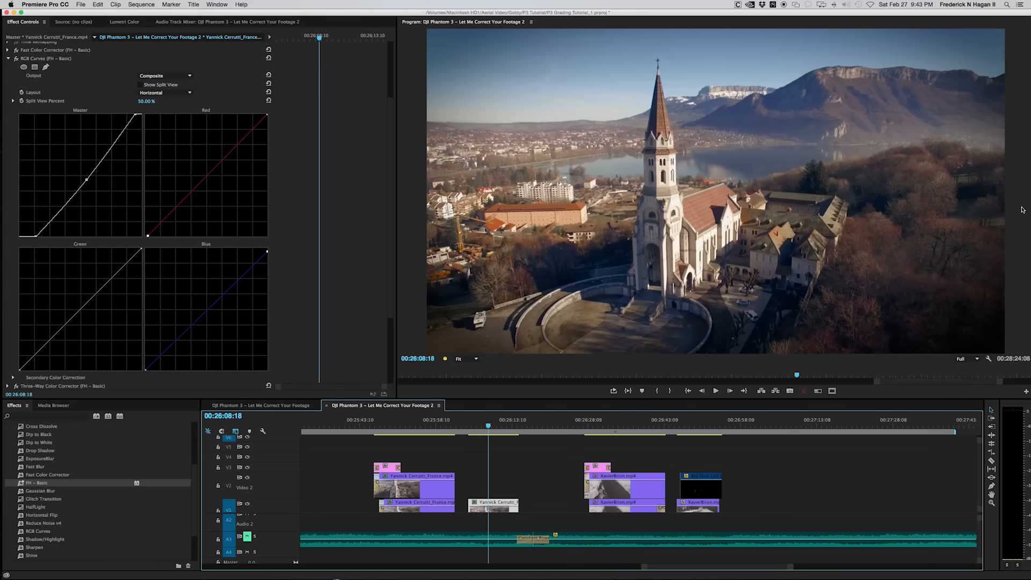
drag(1030, 188, 477, 210)
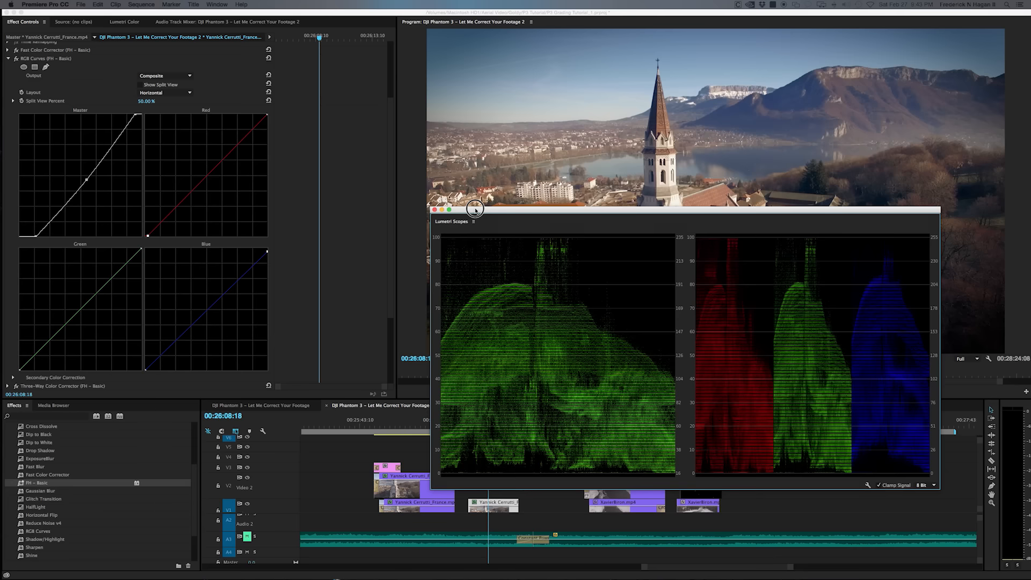
click(434, 210)
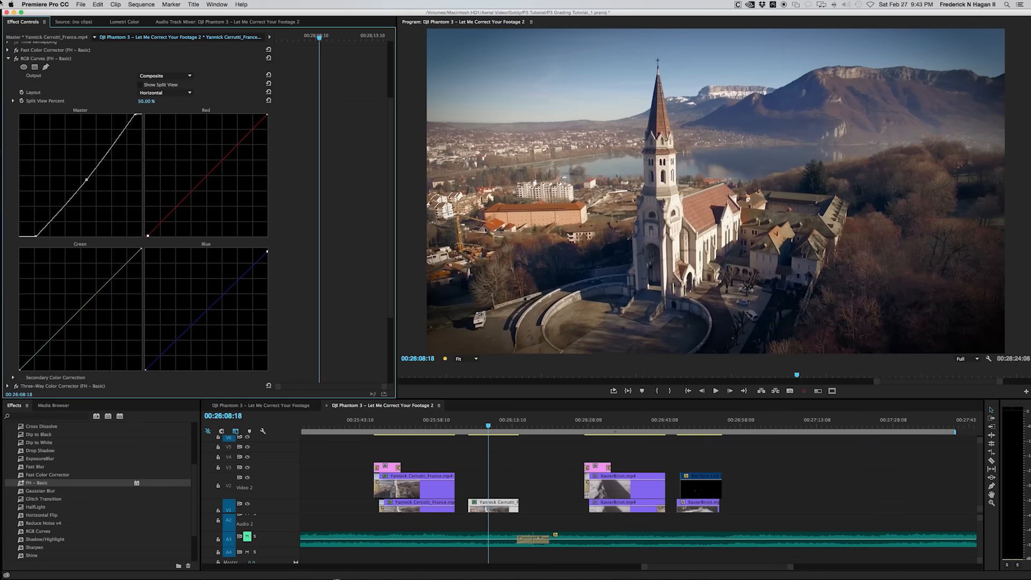
click(8, 59)
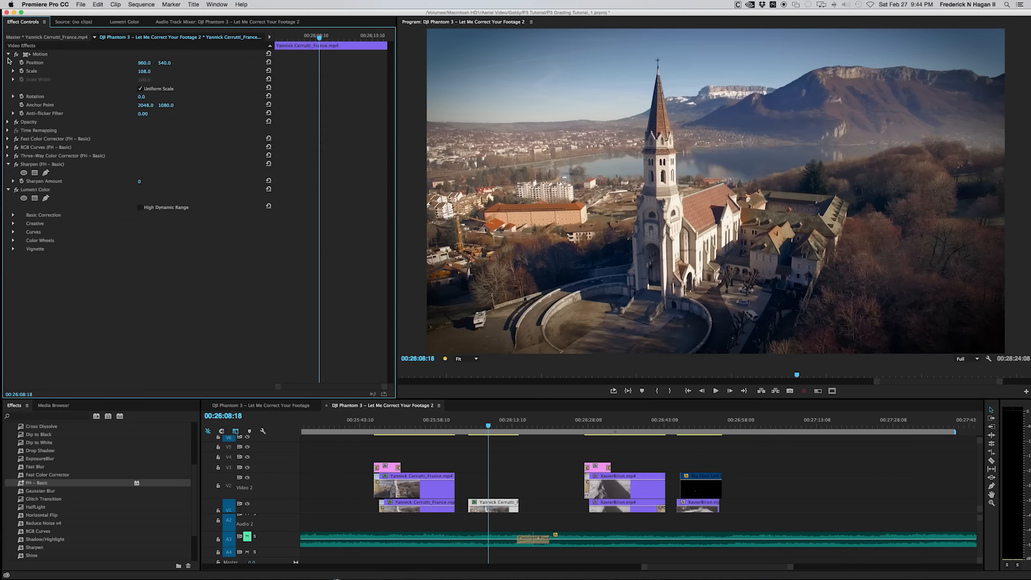
drag(477, 424, 494, 425)
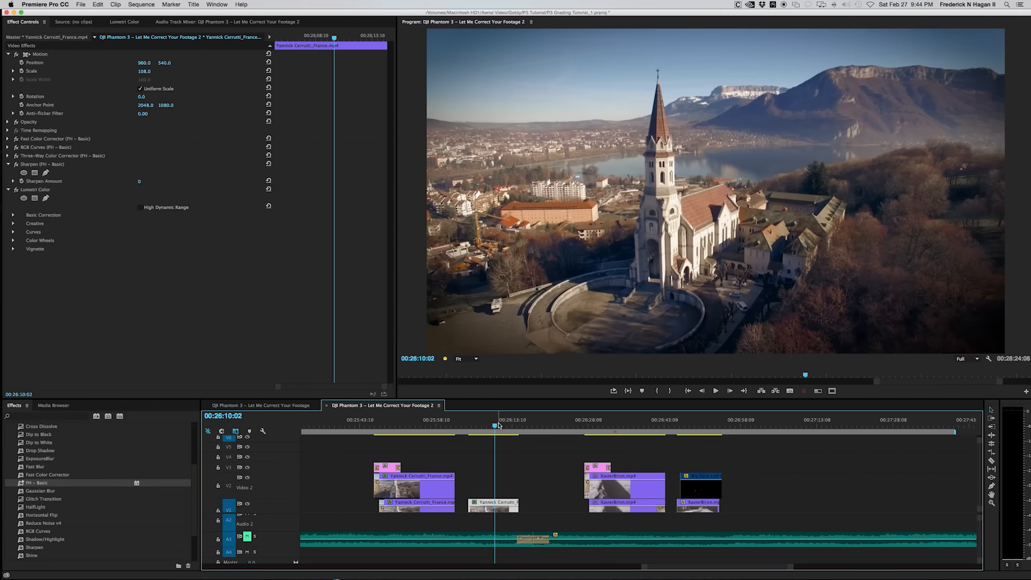
Scrub through the finished snowy river clip and park the playhead on its ungraded copy at 00:26:47:13.
scroll(617, 439, right, 5)
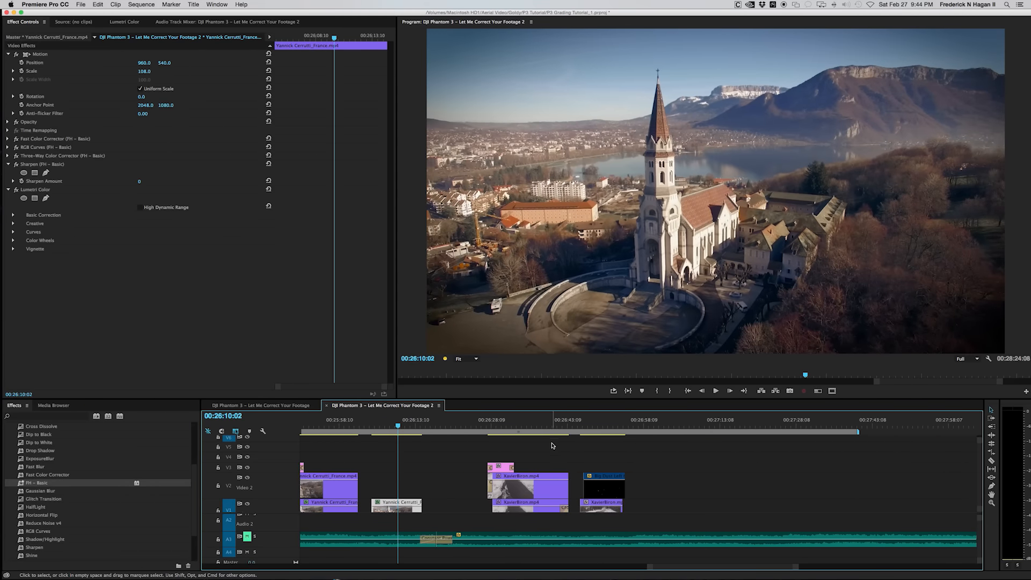
click(501, 425)
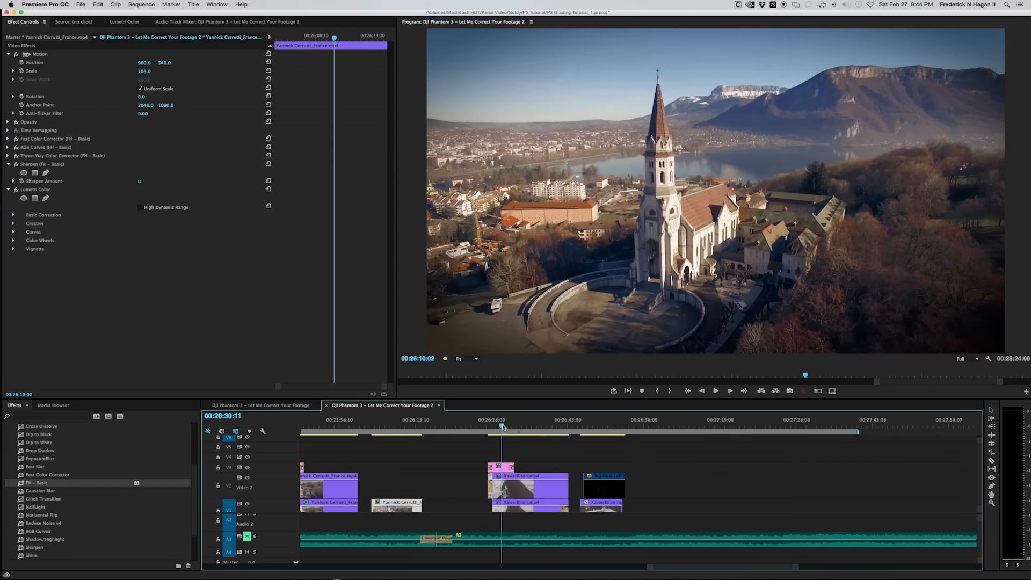
scroll(503, 426, right, 1)
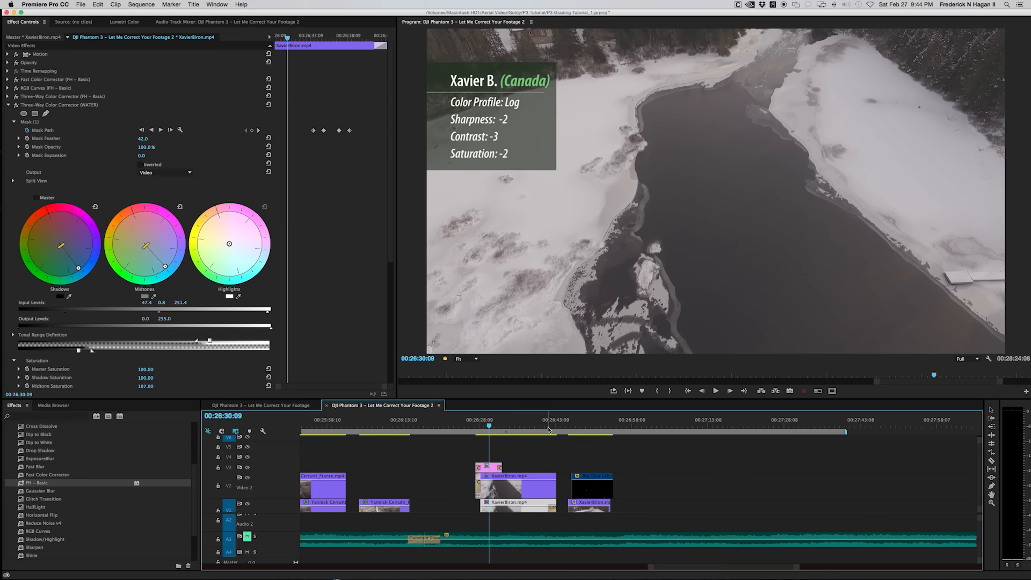
click(495, 427)
drag(495, 426, 573, 428)
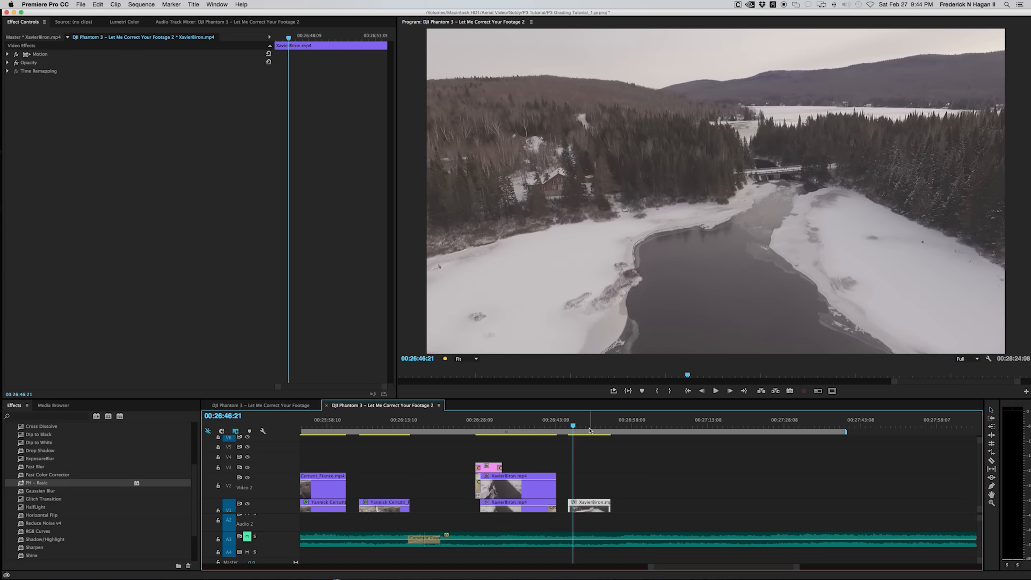
click(577, 426)
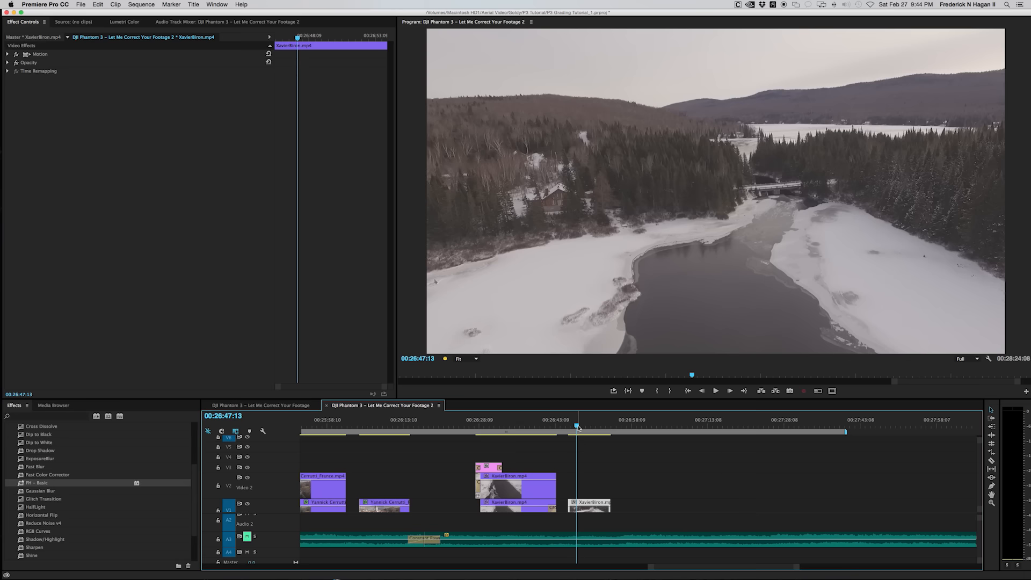
Bring up Lumetri Scopes and examine the ungraded river clip's waveform and RGB parade against the image.
key(super+grave)
drag(769, 213, 390, 287)
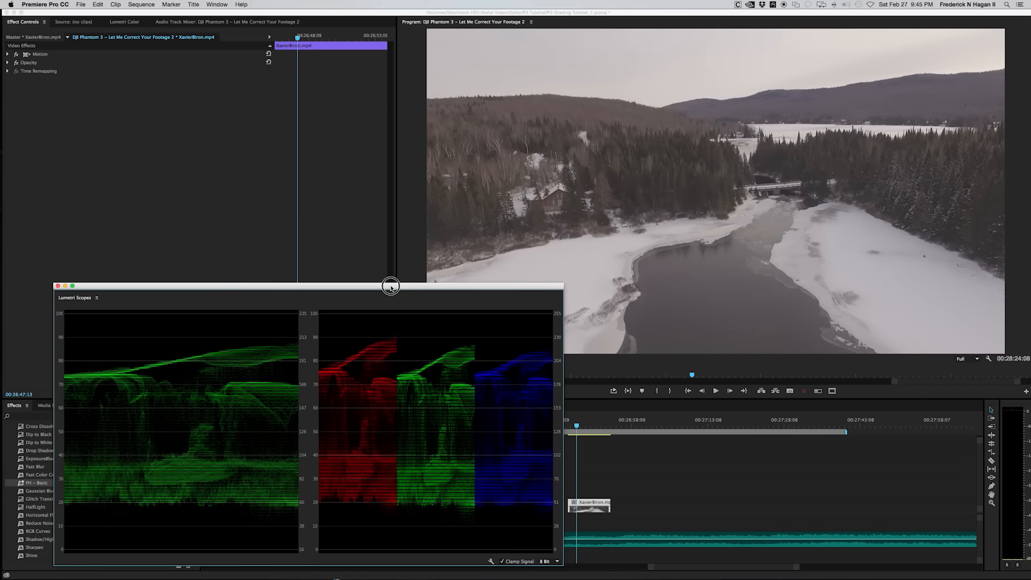
drag(390, 287, 671, 344)
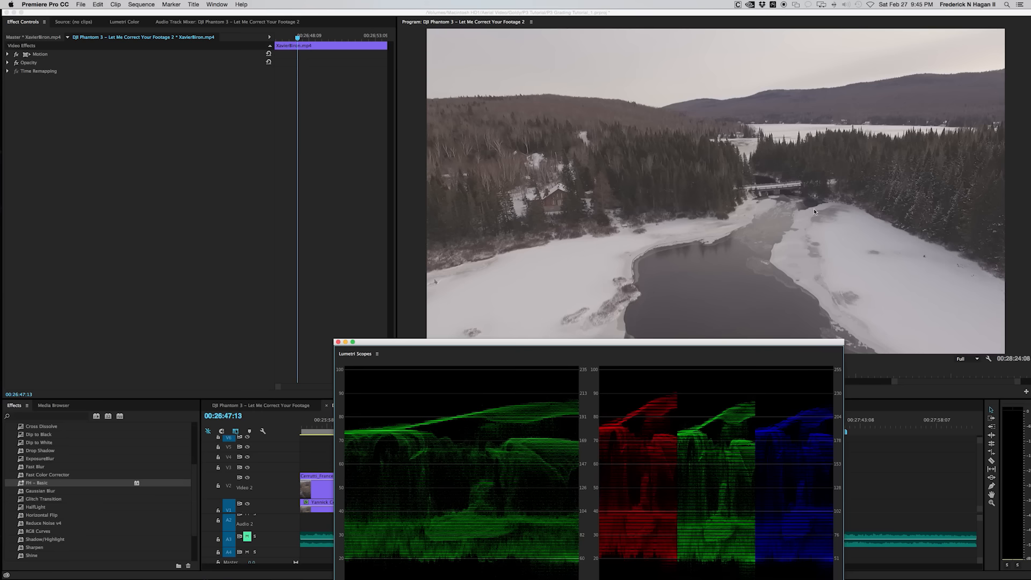
drag(629, 342, 623, 386)
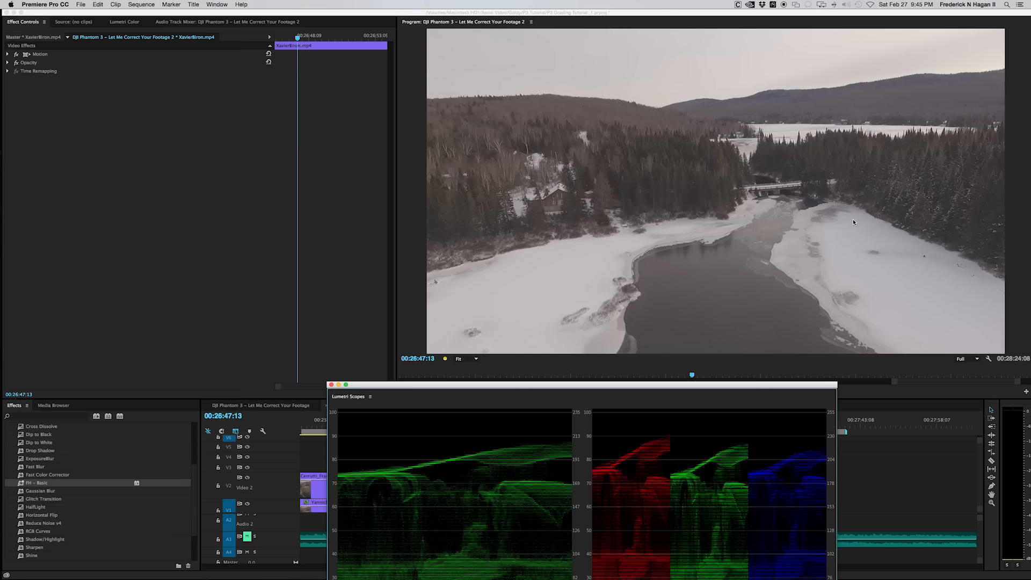
drag(638, 389, 841, 310)
drag(728, 309, 924, 292)
Apply the FH - Basic preset to the ungraded river clip and expand its RGB Curves with the scopes in view.
drag(20, 486, 50, 81)
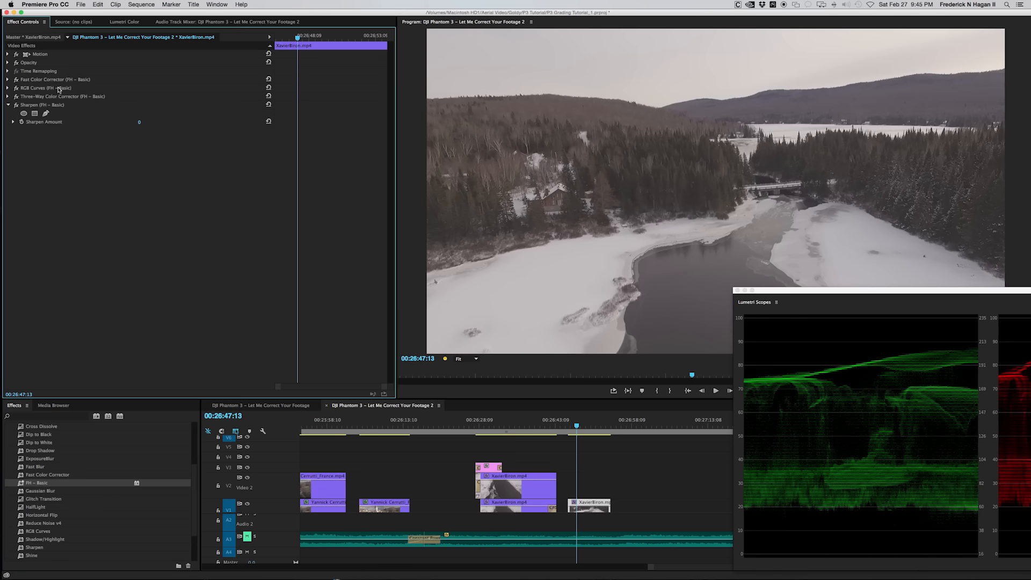
click(37, 88)
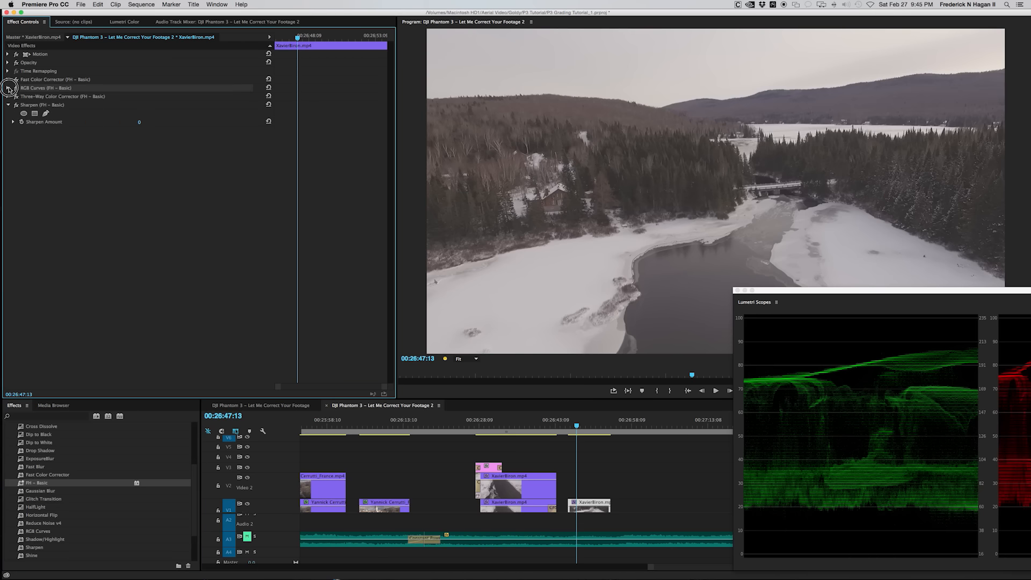
click(8, 87)
drag(810, 292, 475, 241)
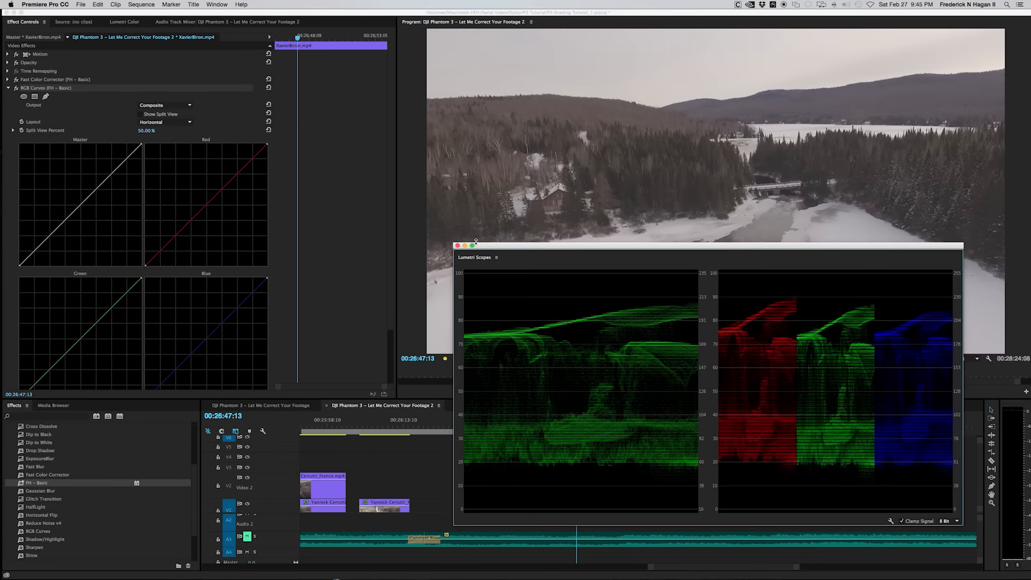
Stretch the contrast on the Master curve, moving the black point inward about one-sixth and the white point about one-eighth.
drag(21, 264, 41, 265)
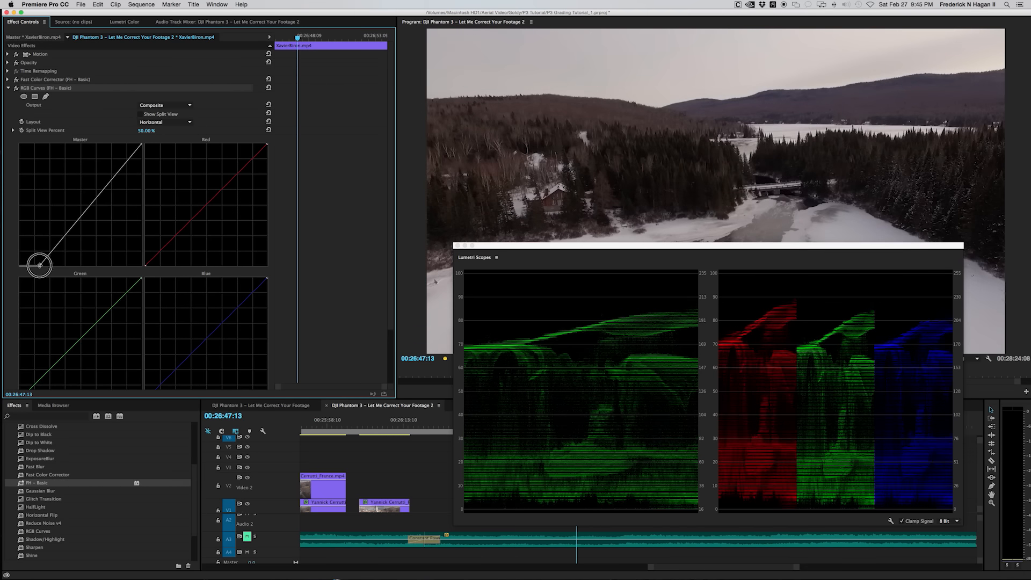
drag(141, 143, 125, 144)
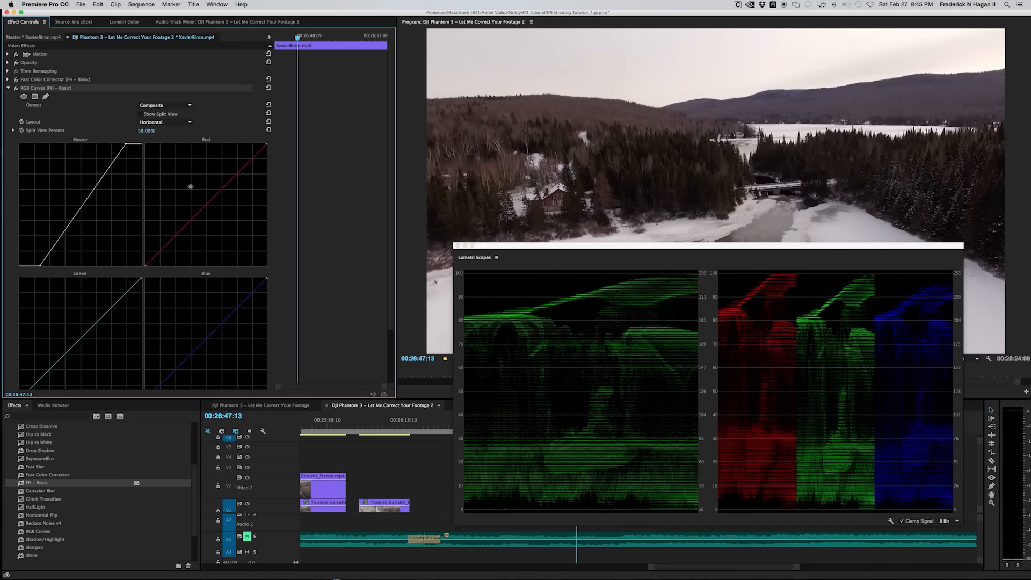
click(688, 280)
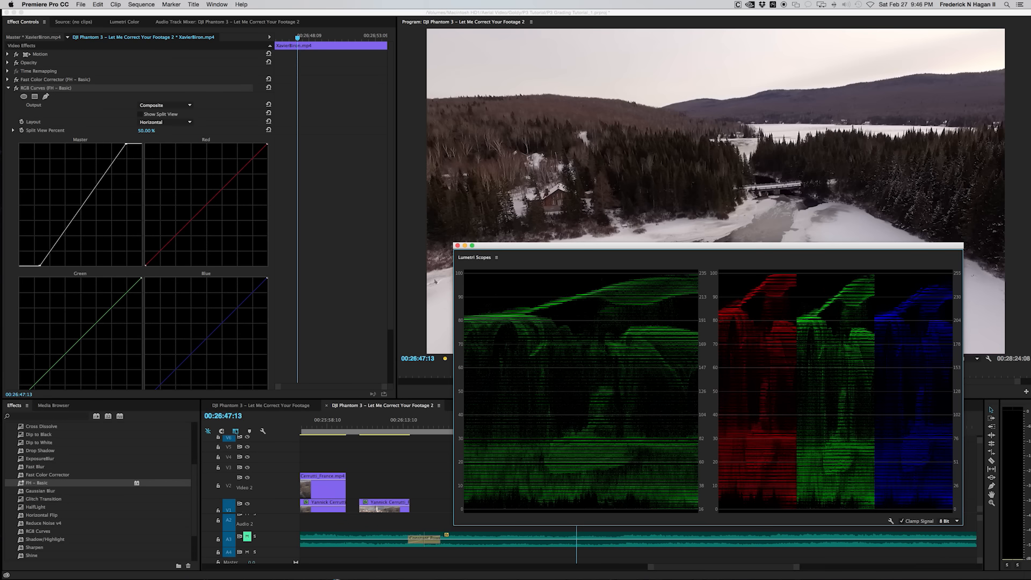
Neutralize the warm cast by slightly lowering both ends of the Red curve and lifting the Blue curve's highlights, clearing the scopes from the image.
click(146, 264)
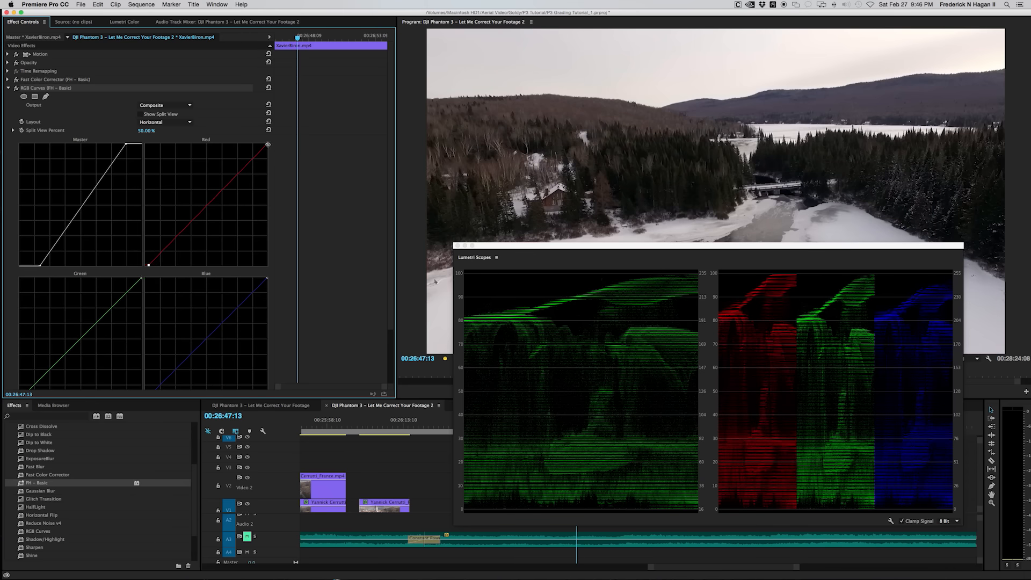
click(267, 146)
click(267, 278)
drag(578, 250, 1030, 322)
drag(1030, 258, 1030, 228)
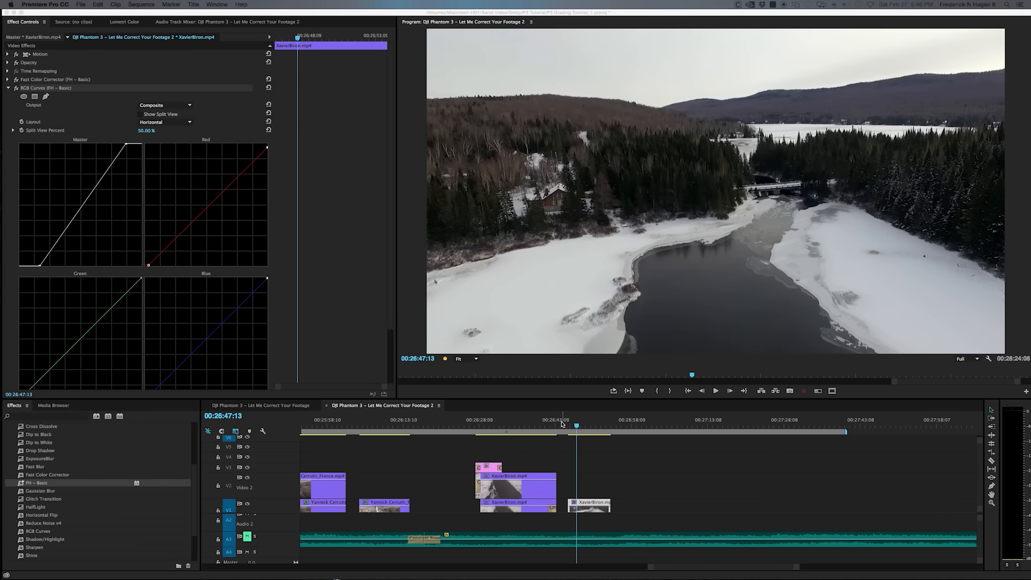
Compare the finished river grade at 00:26:40:00 with the copy being graded at 00:26:50:09.
click(536, 428)
drag(536, 427, 539, 427)
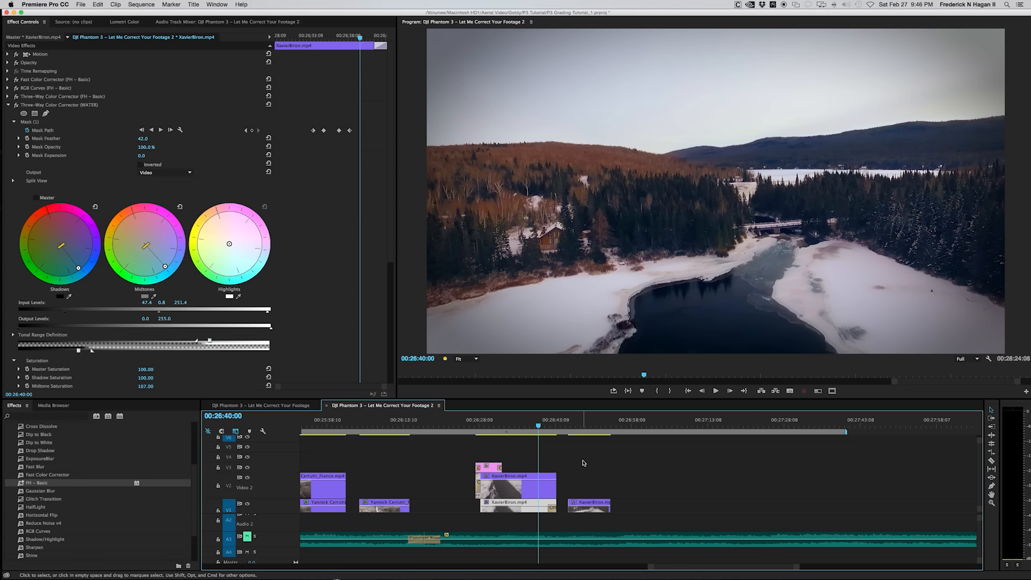
click(585, 426)
drag(585, 425, 591, 426)
With Lumetri Scopes below the sky, fine-tune the Master curve's black point and add a midtone control point.
drag(1030, 177, 677, 215)
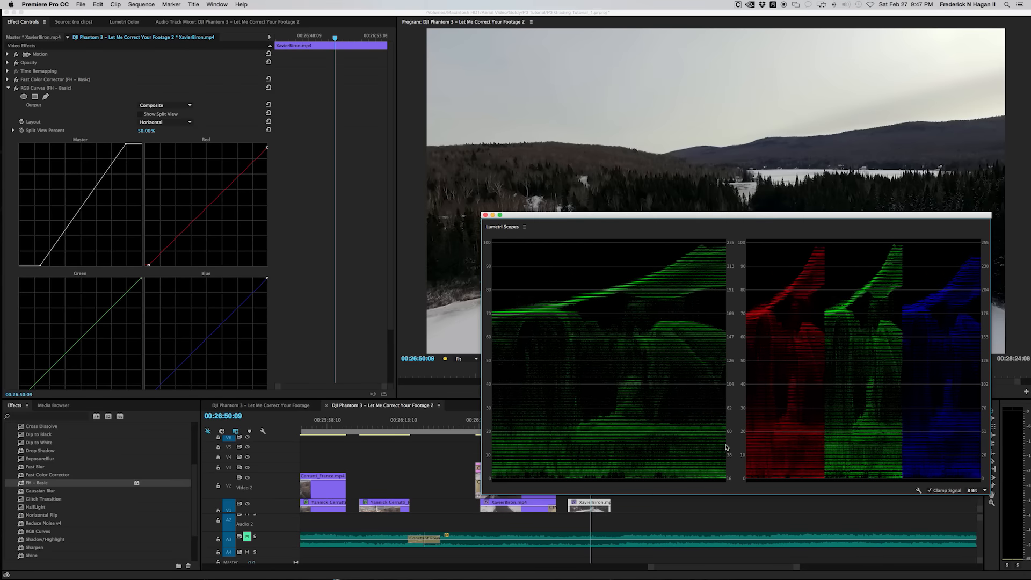
drag(695, 221, 702, 383)
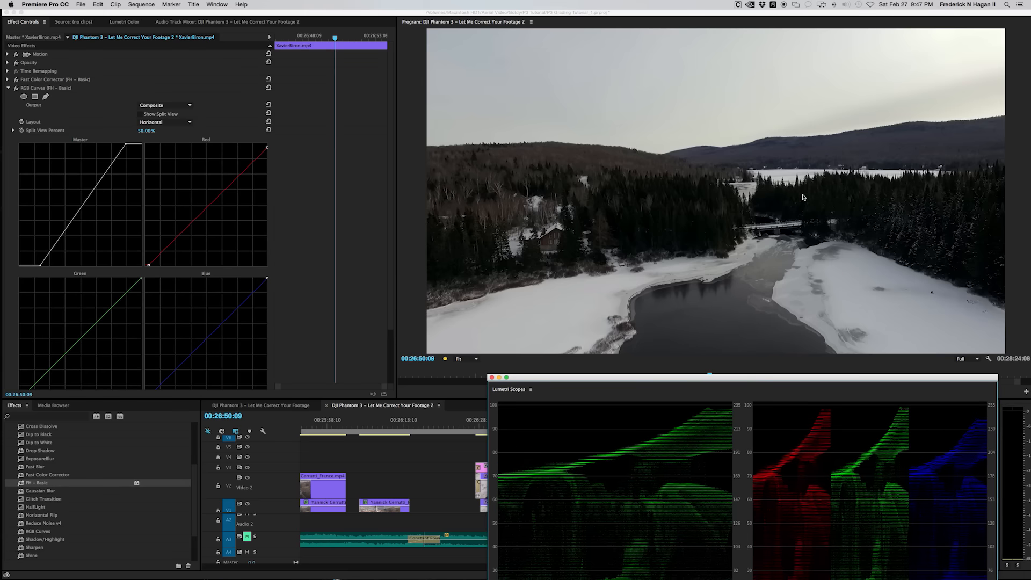
drag(727, 379, 738, 269)
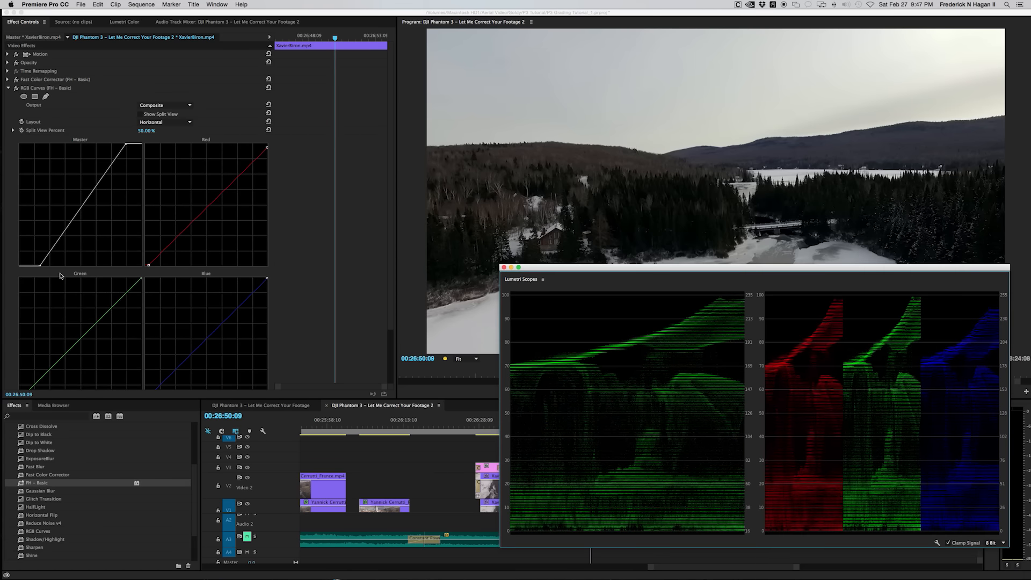
click(41, 266)
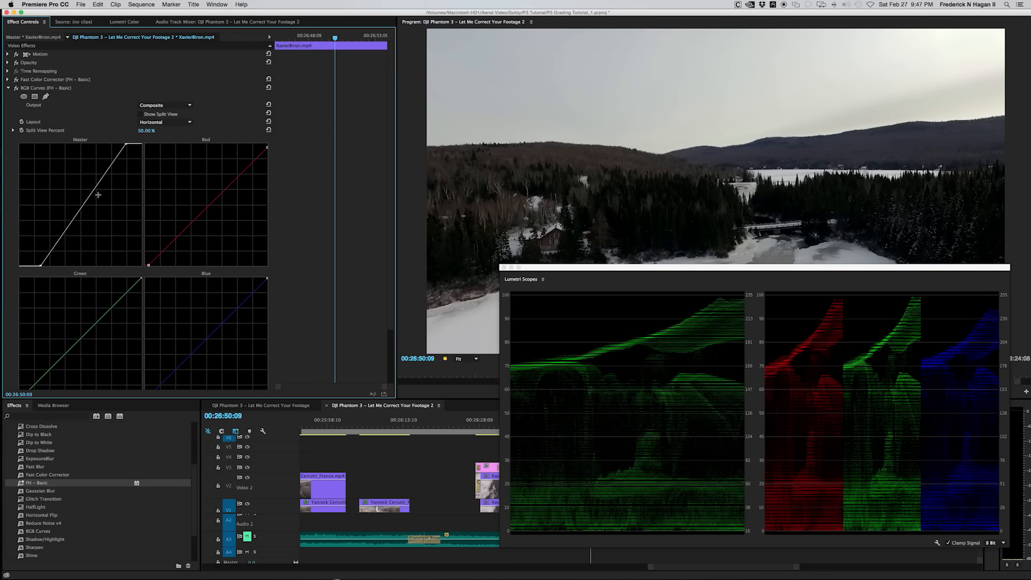
click(82, 206)
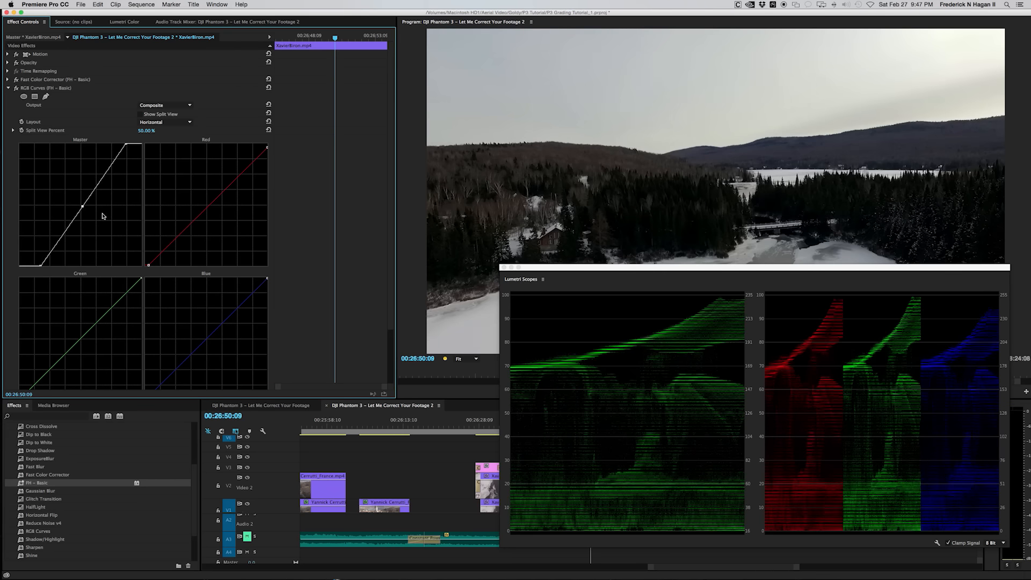
Add a lower control point to the Master curve and lift the shadows slightly, clearing the scopes from the image.
drag(81, 206, 82, 206)
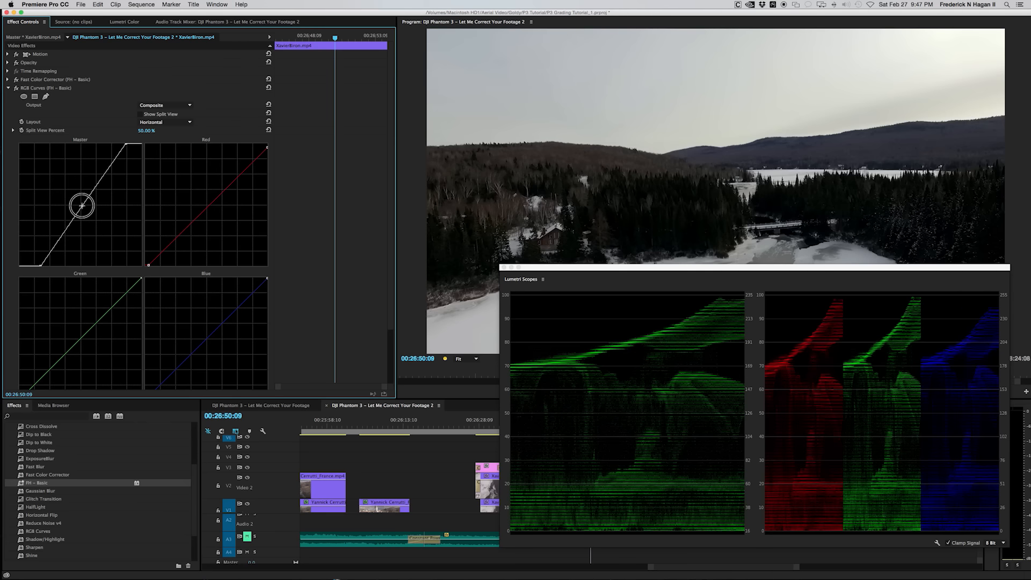
click(58, 241)
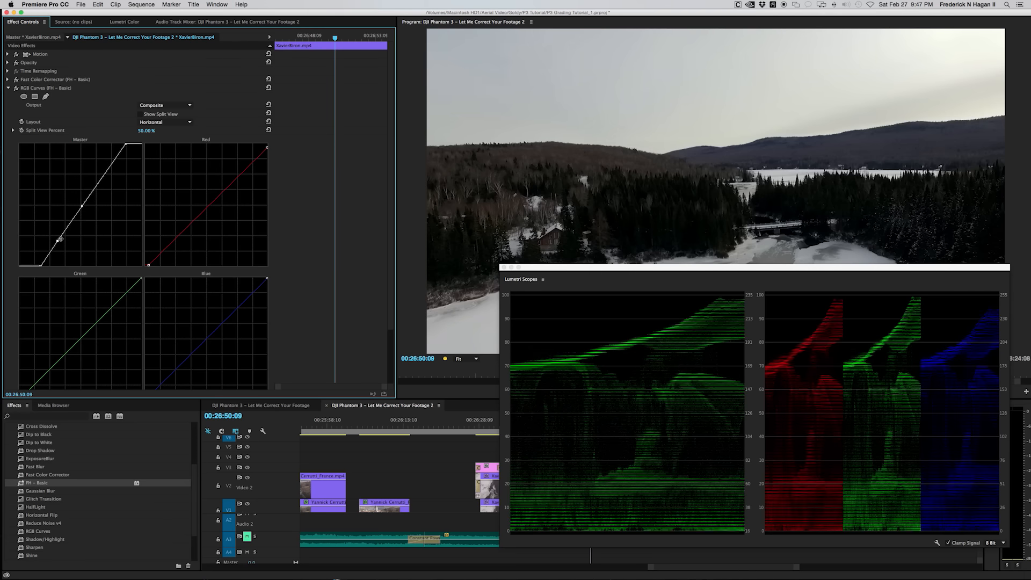
drag(57, 241, 53, 243)
mouse_move(533, 268)
mouse_down()
mouse_move(548, 384)
mouse_move(517, 271)
mouse_up()
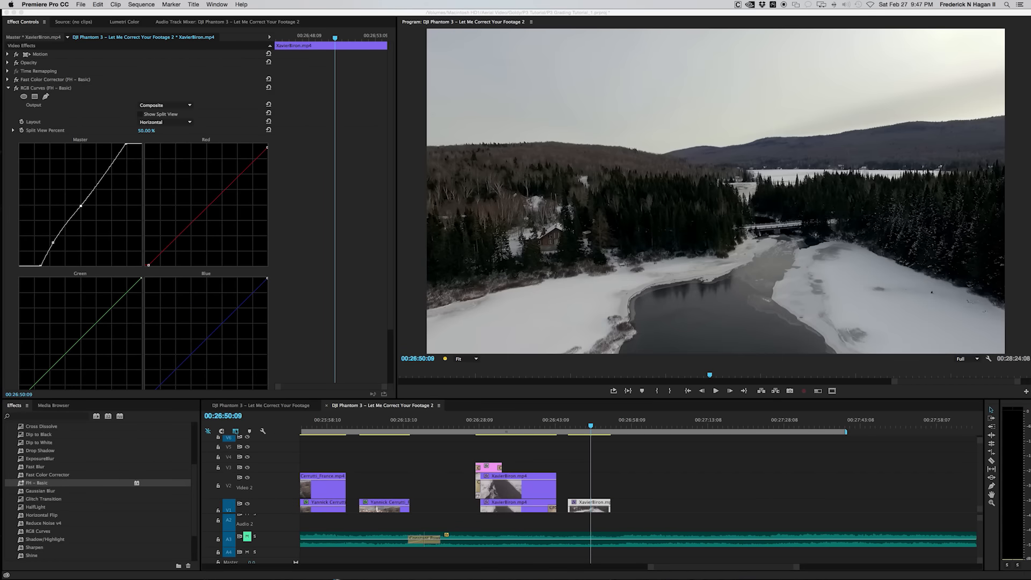
Compare the finished river grade at 00:26:41:10 with the copy being graded at 00:26:51:18.
click(541, 421)
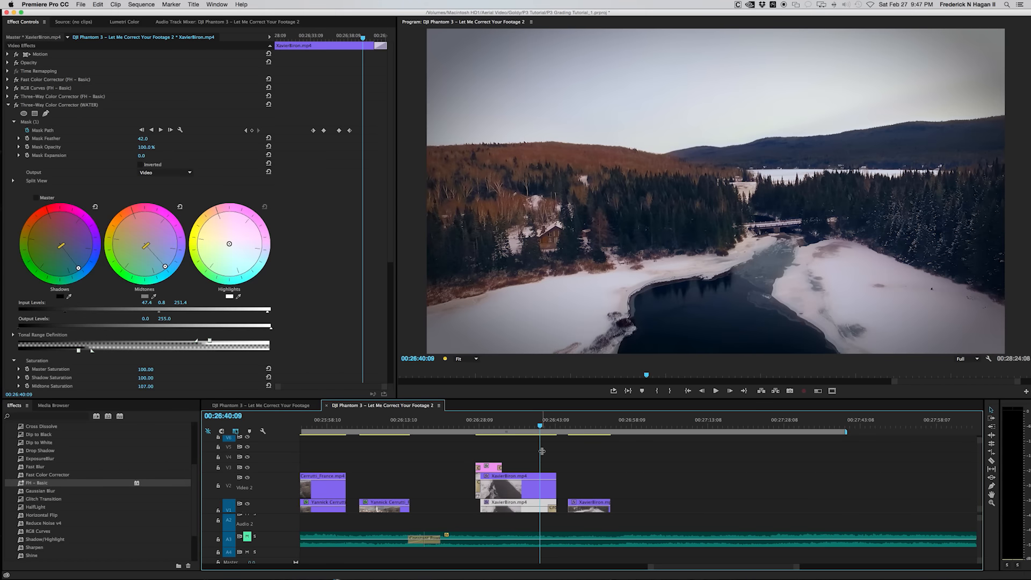
click(589, 422)
click(546, 421)
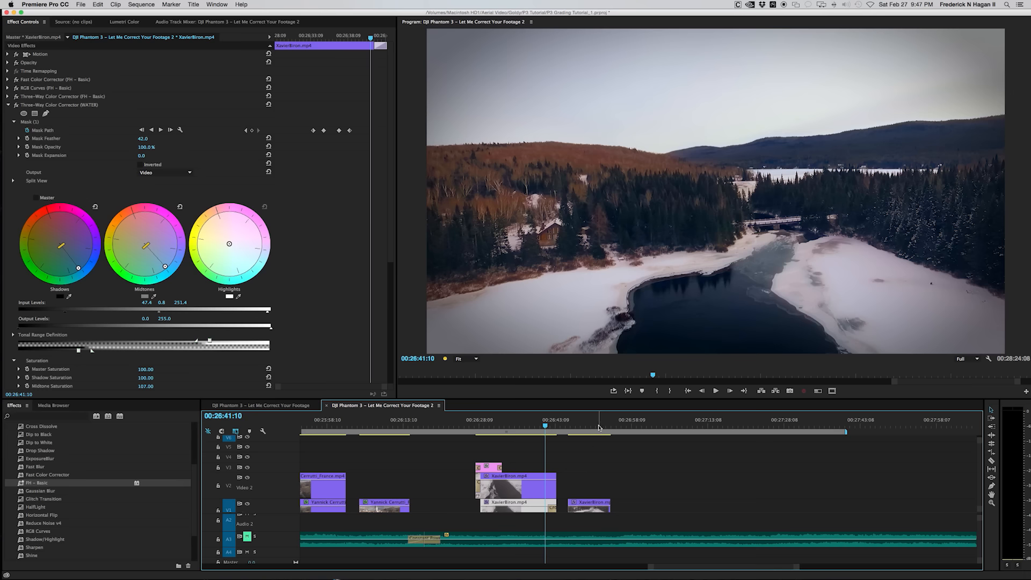
click(598, 425)
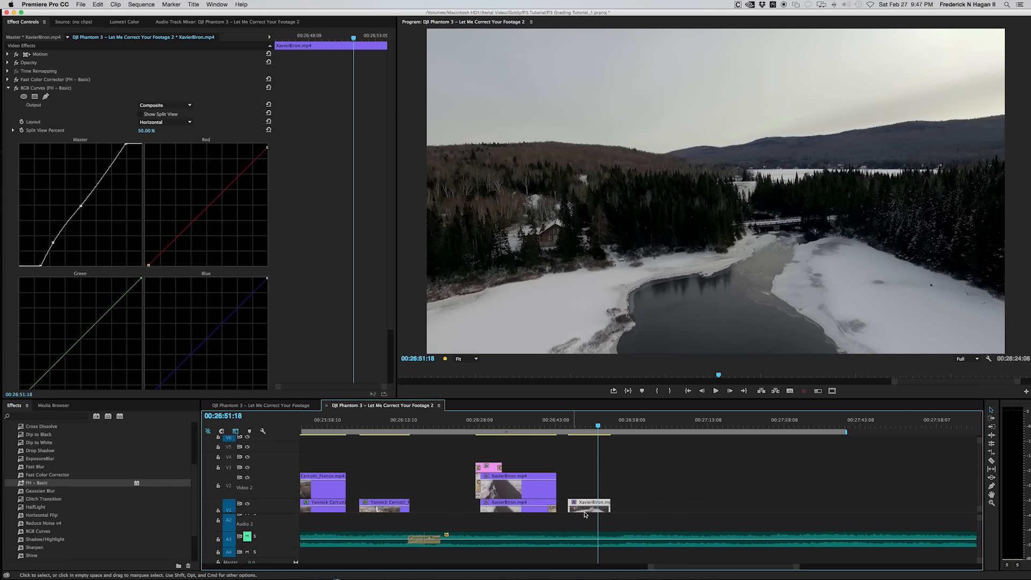
Add red, yellow, green and blue points to the Lumetri Hue Saturation Curve, pushing green and blue outward to increase their saturation.
click(8, 89)
click(128, 23)
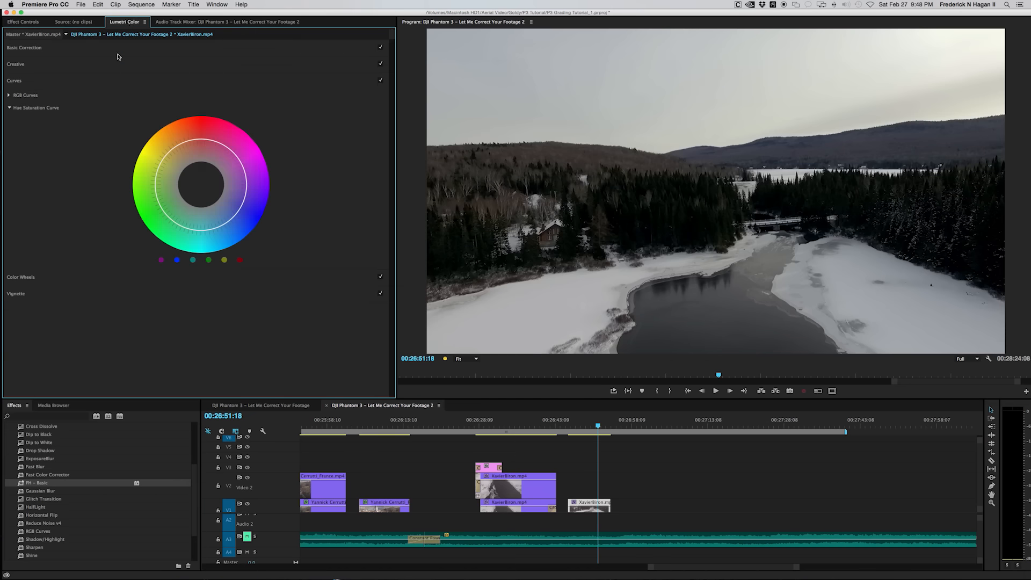
click(240, 209)
click(201, 139)
click(537, 426)
drag(540, 427, 590, 427)
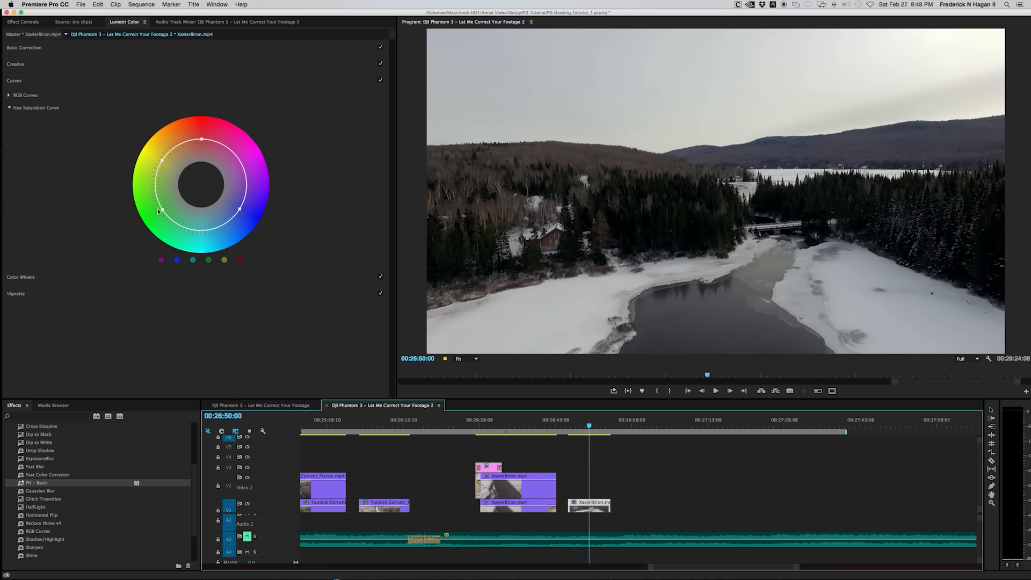
drag(160, 208, 149, 218)
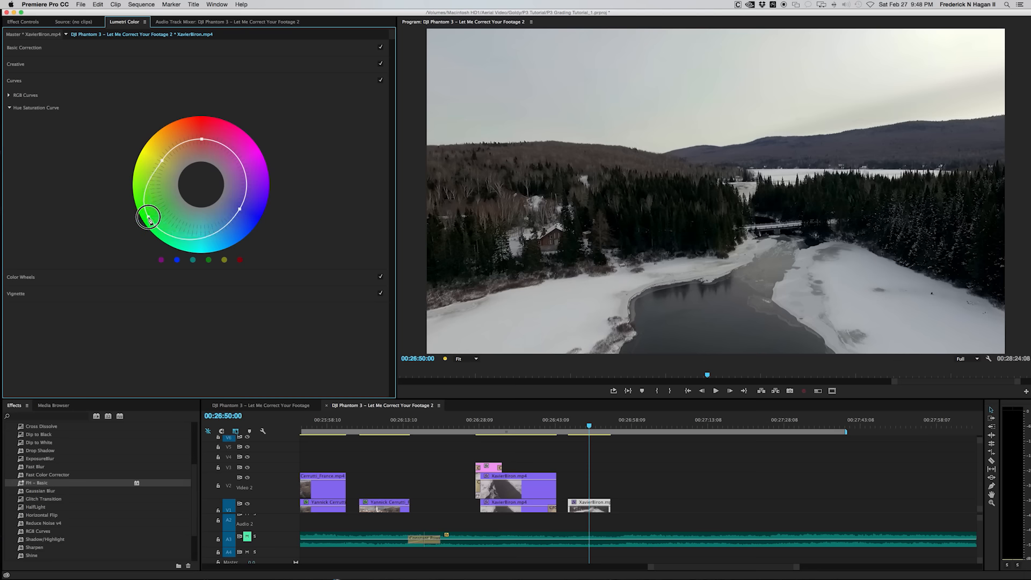
drag(240, 210, 257, 216)
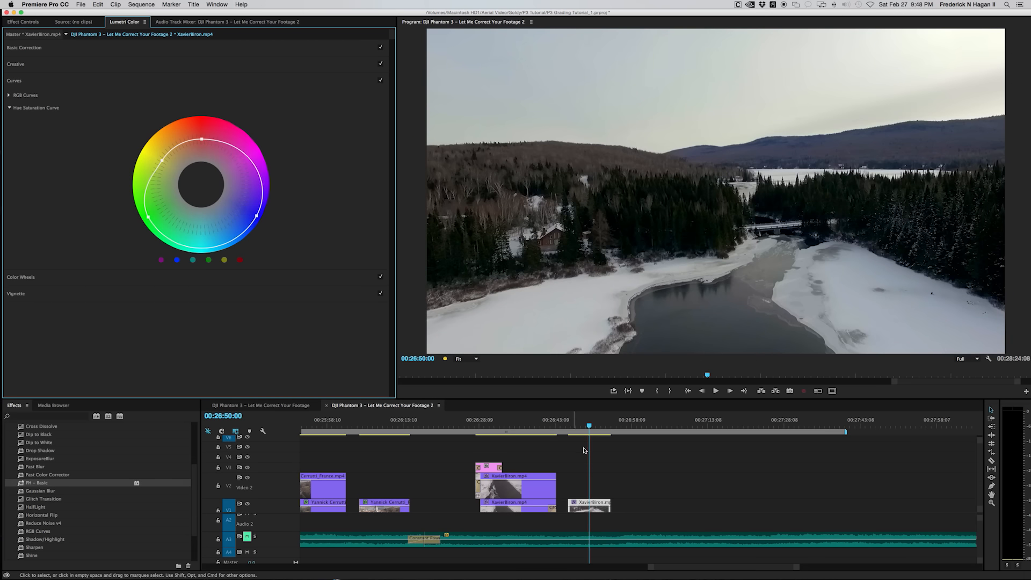
Pull the Hue Saturation Curve's blue point slightly inward and push its red point out to the wheel's edge.
click(584, 425)
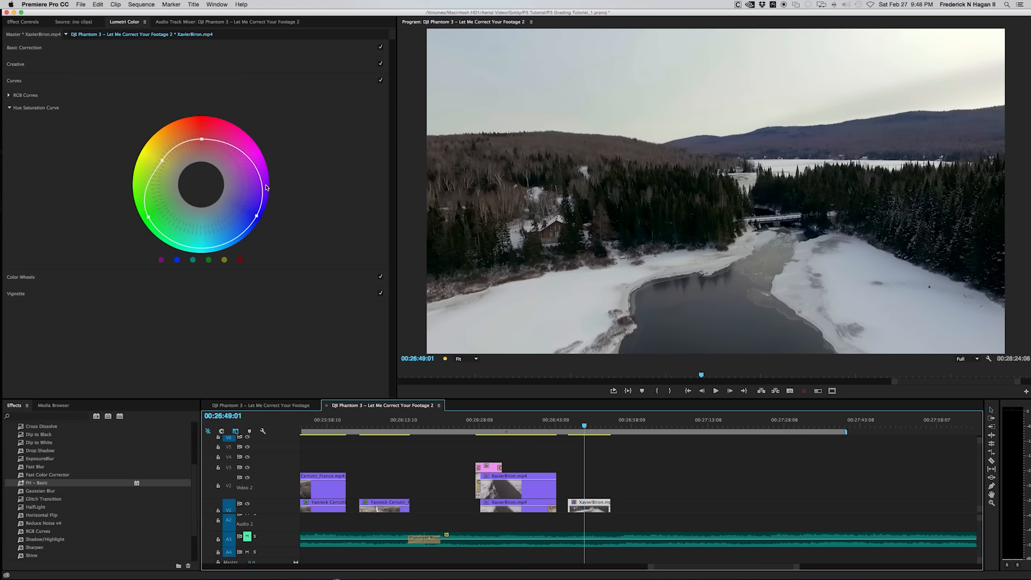
click(541, 509)
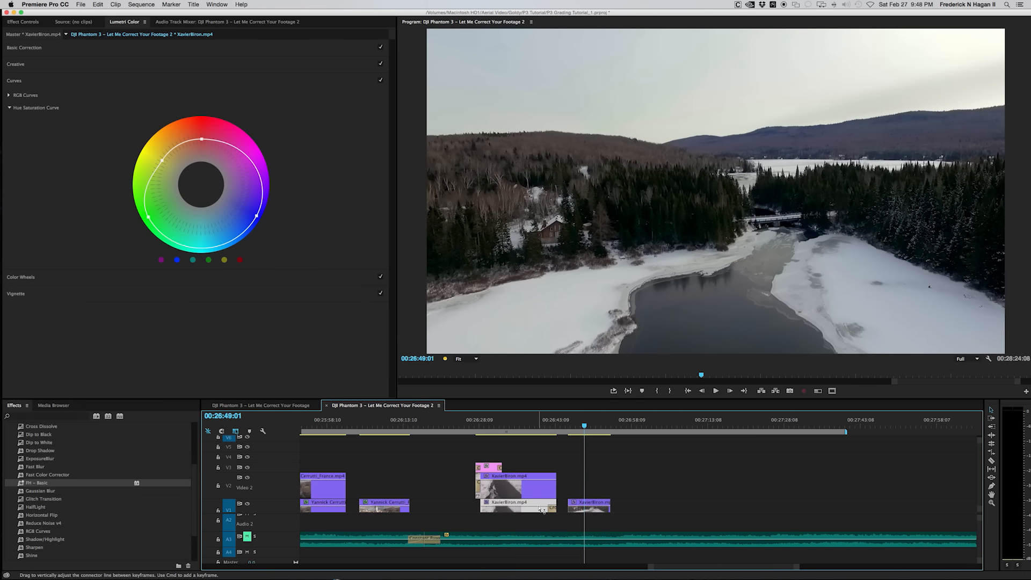
click(596, 510)
drag(257, 216, 250, 212)
drag(202, 140, 203, 119)
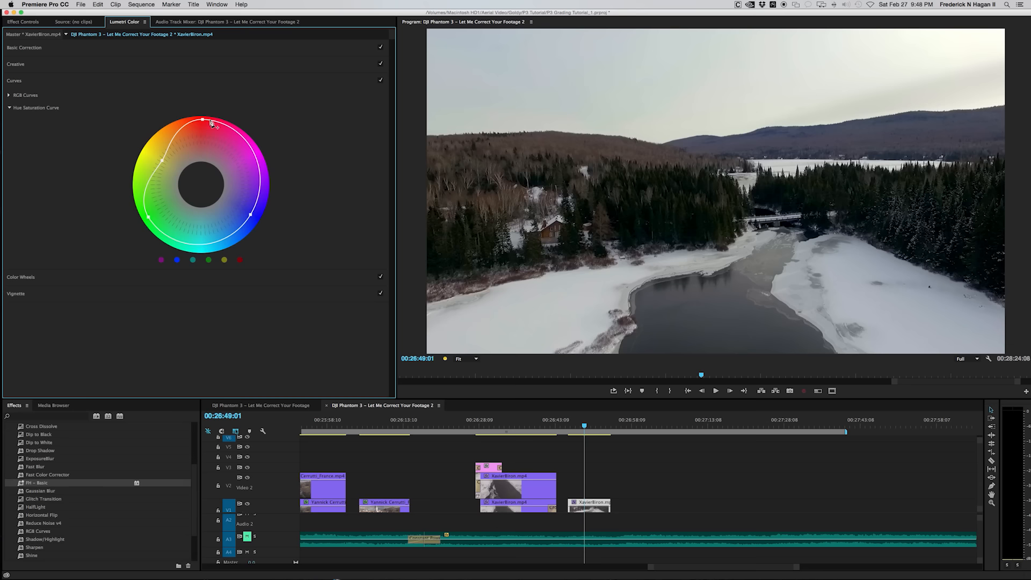
mouse_move(202, 119)
mouse_down()
mouse_move(203, 140)
mouse_move(203, 117)
mouse_up()
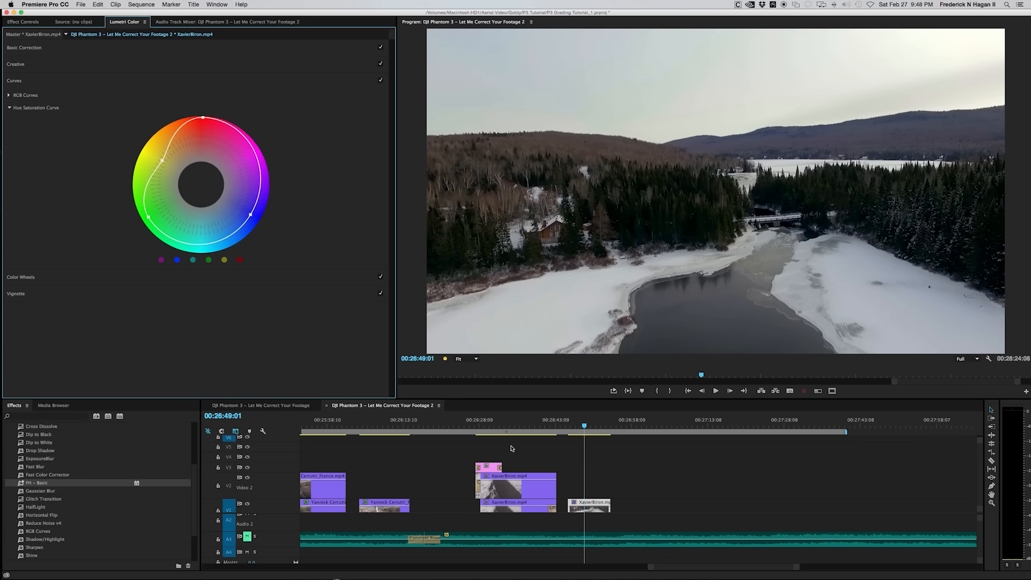
Review the river copy with the Lumetri Curves correction switched off and on again.
click(573, 425)
key(space)
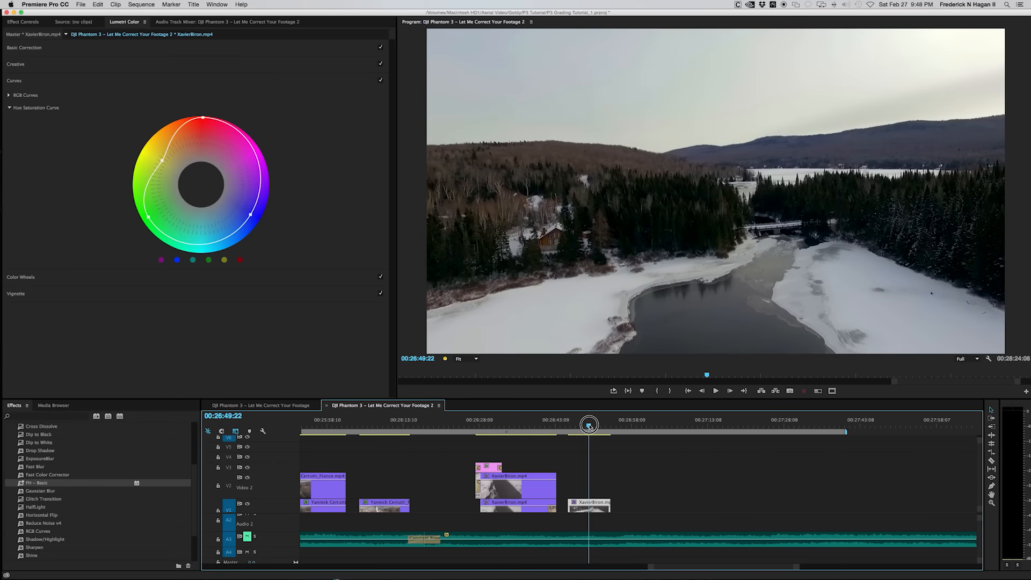
click(379, 80)
click(380, 80)
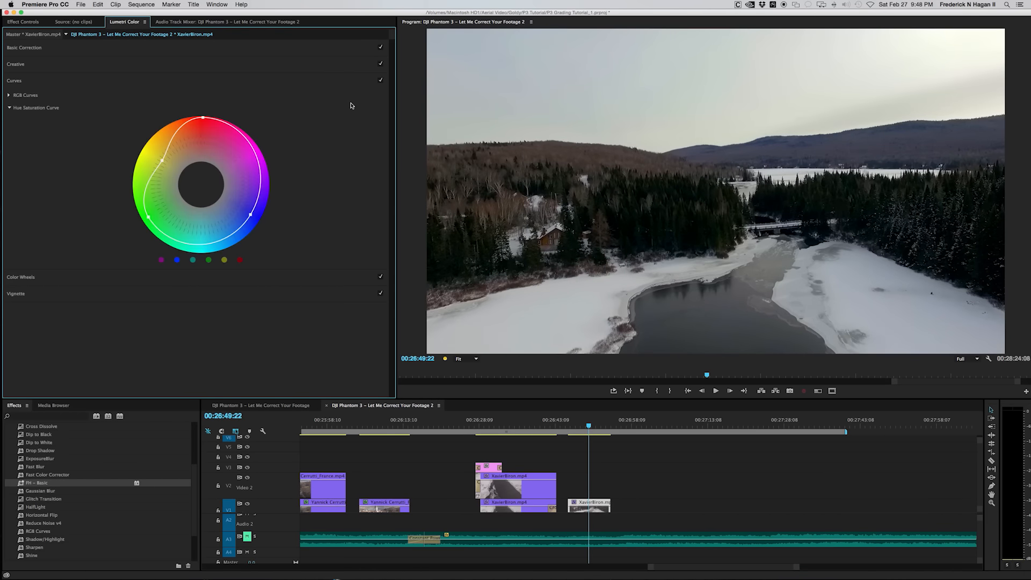
click(593, 421)
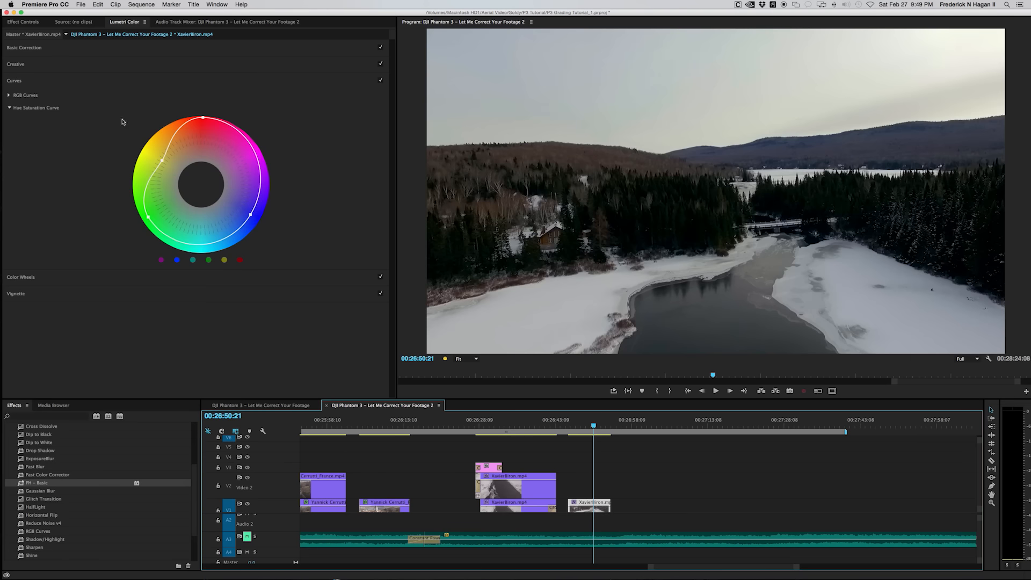
With the scopes in view, move the Master curve's black point slightly outward and readjust its shadow control point.
click(23, 22)
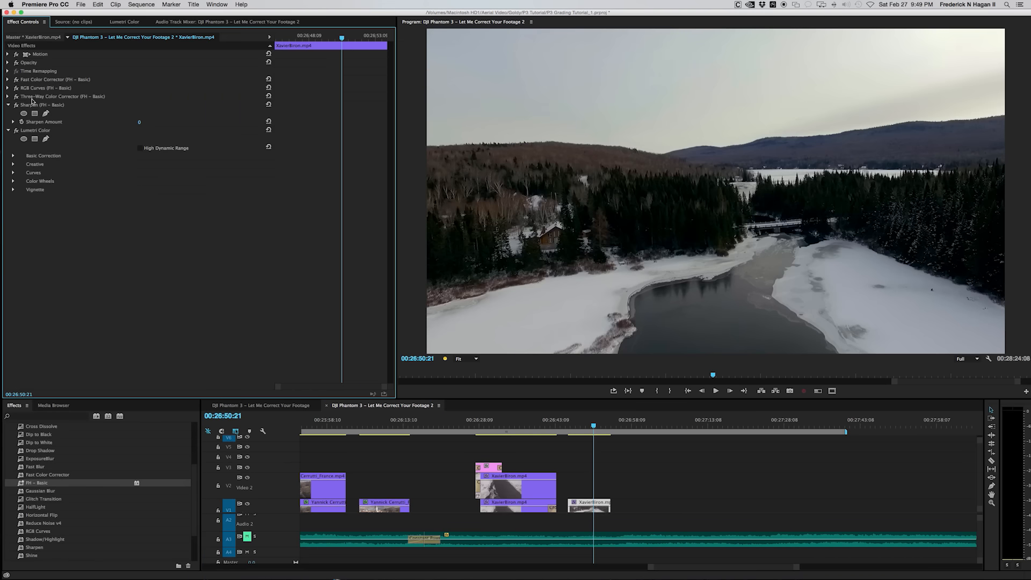
click(8, 87)
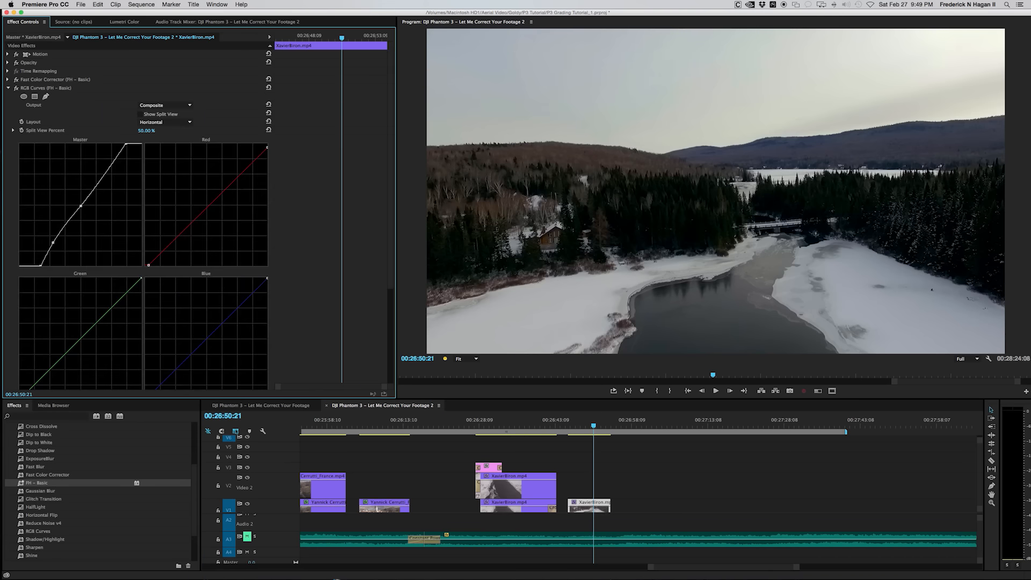
drag(1030, 230, 517, 257)
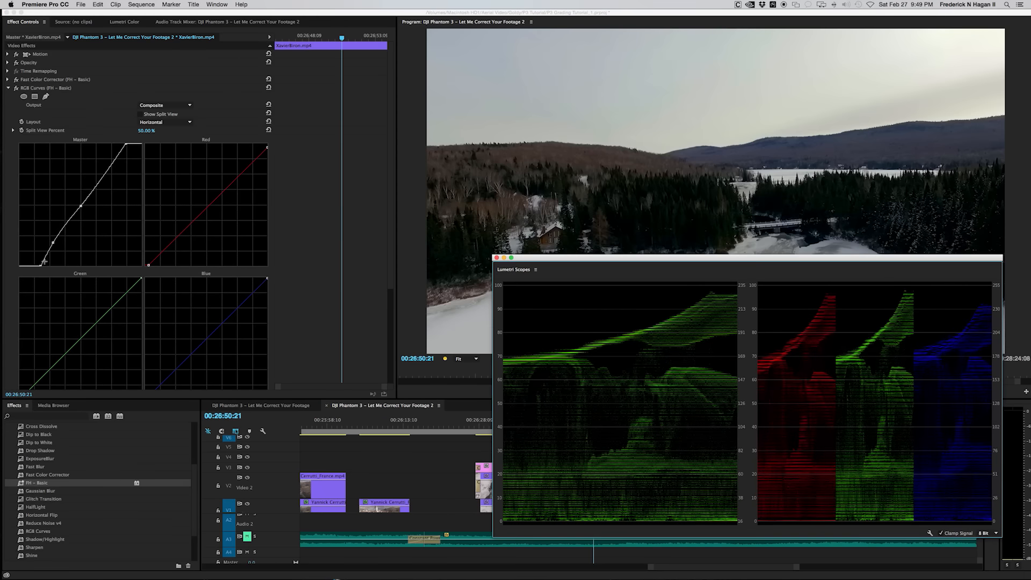
drag(41, 266, 51, 242)
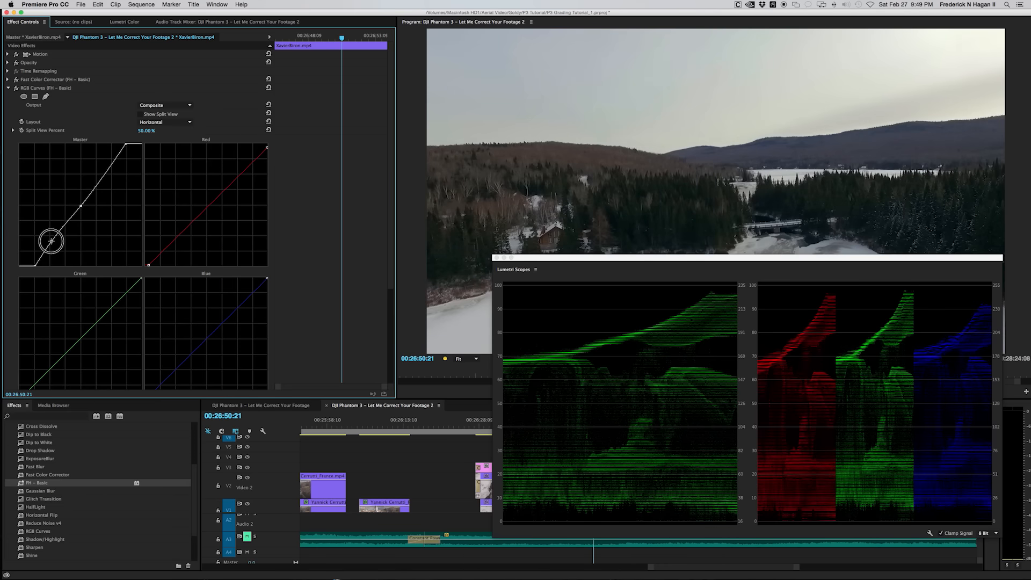
drag(51, 241, 51, 242)
drag(563, 259, 584, 579)
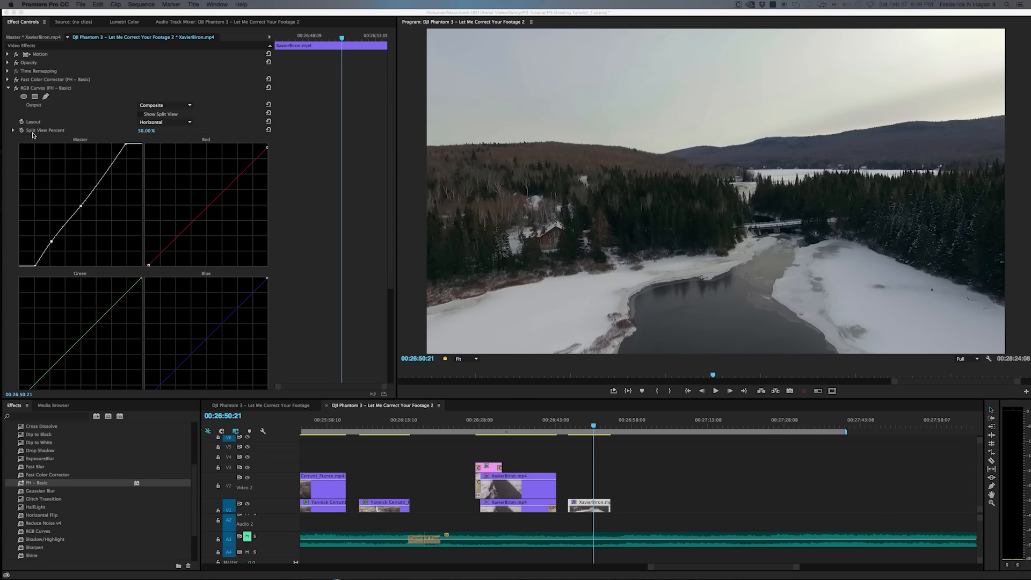
In the Three-Way Color Corrector (FH - Basic), set Master Saturation to 181, Midtone Saturation to 199 and Highlight Saturation to 102.
click(9, 88)
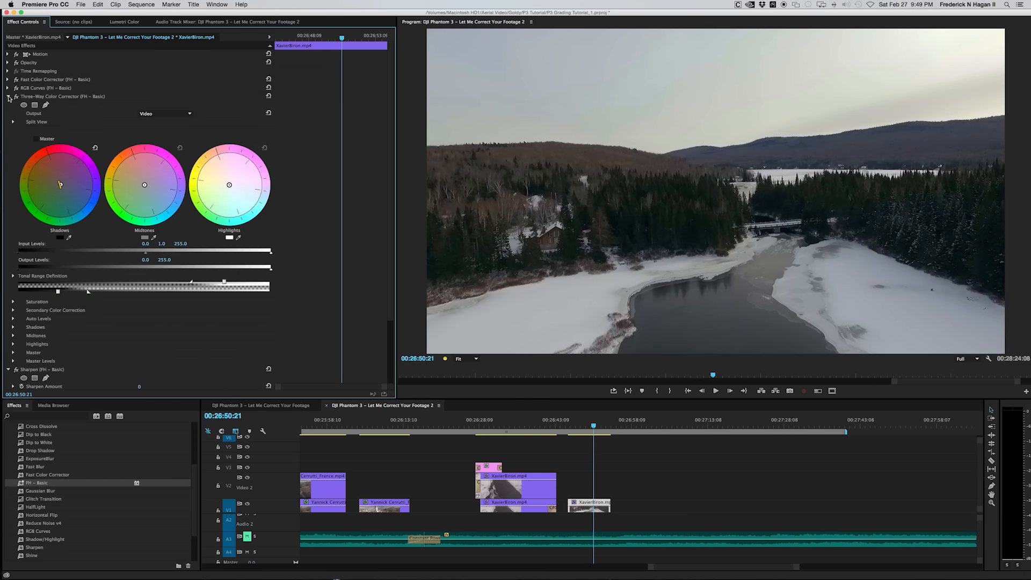
click(13, 302)
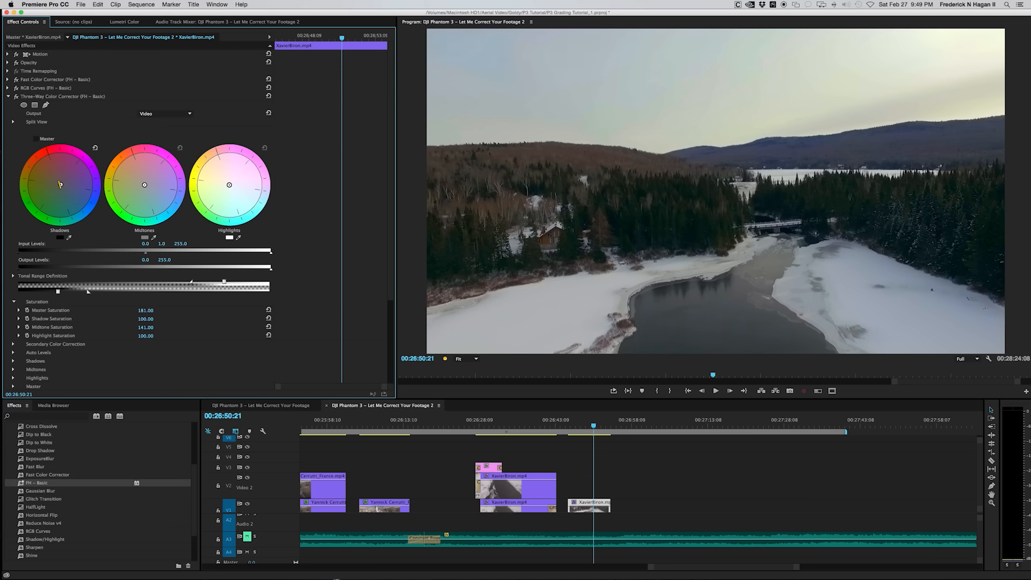
drag(146, 327, 179, 336)
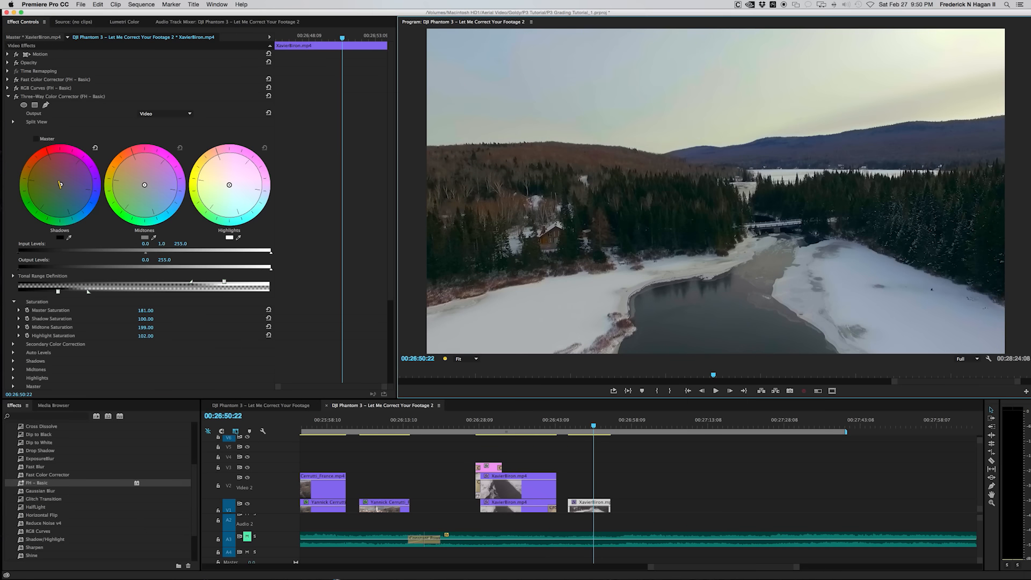
Compare the finished river grade at 00:26:40:04 with the more saturated copy.
click(536, 425)
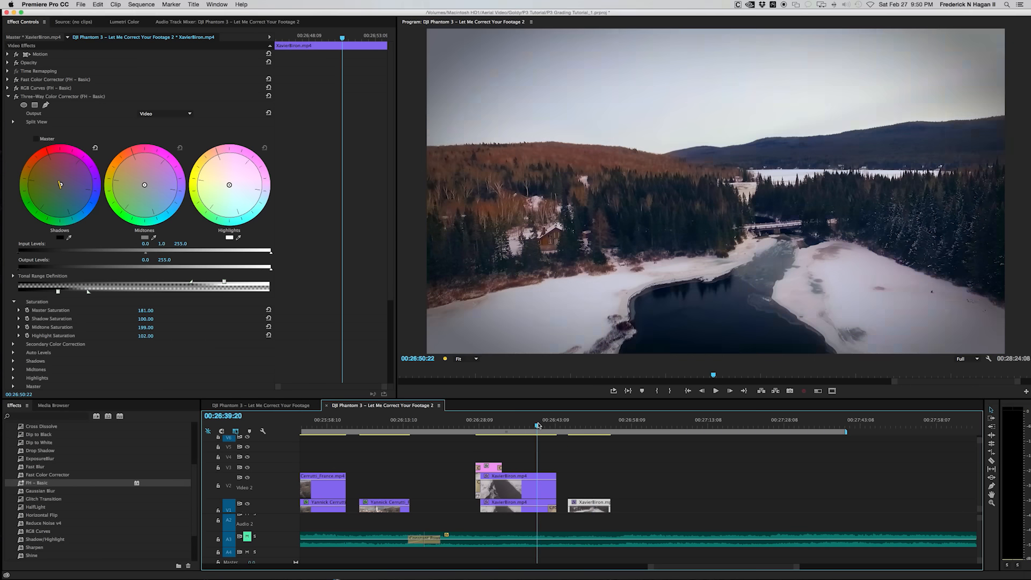
drag(537, 426, 540, 426)
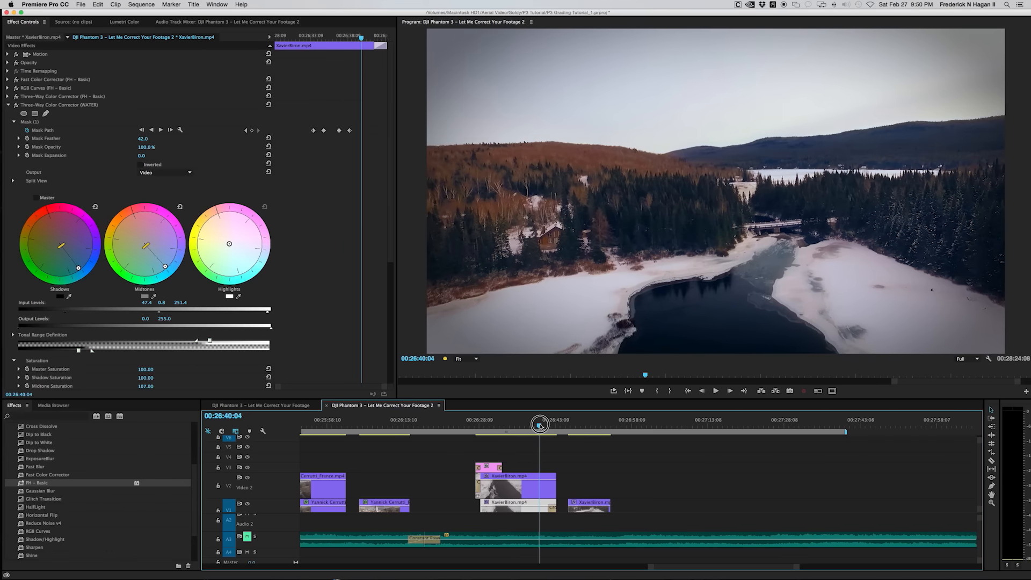
drag(539, 425, 540, 425)
drag(542, 427, 598, 426)
click(590, 427)
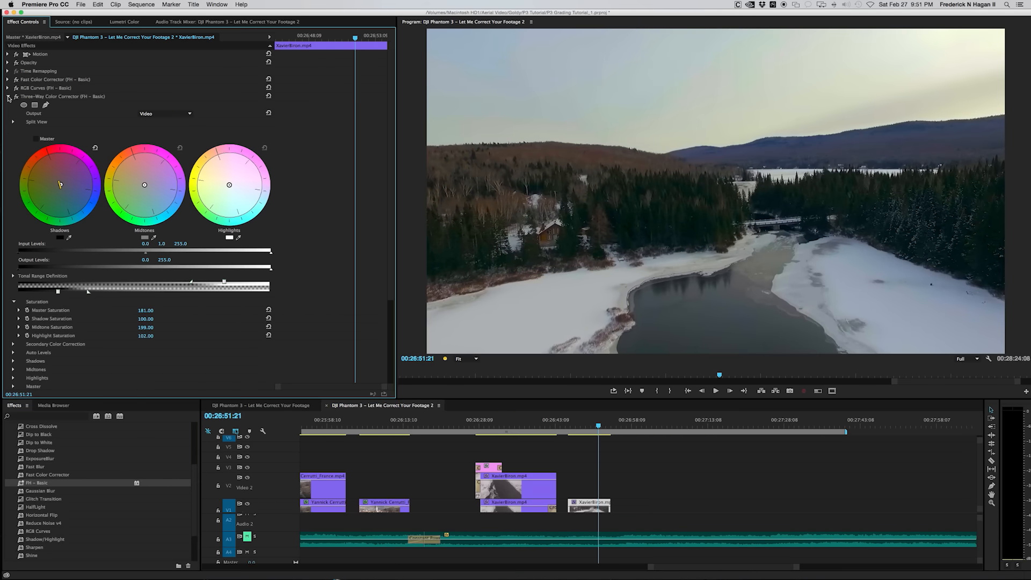
Add a second Three-Way Color Corrector directly below the FH - Basic one on the river copy and rename it Water.
click(8, 97)
scroll(41, 487, up, 1)
scroll(37, 501, down, 3)
drag(54, 547, 52, 104)
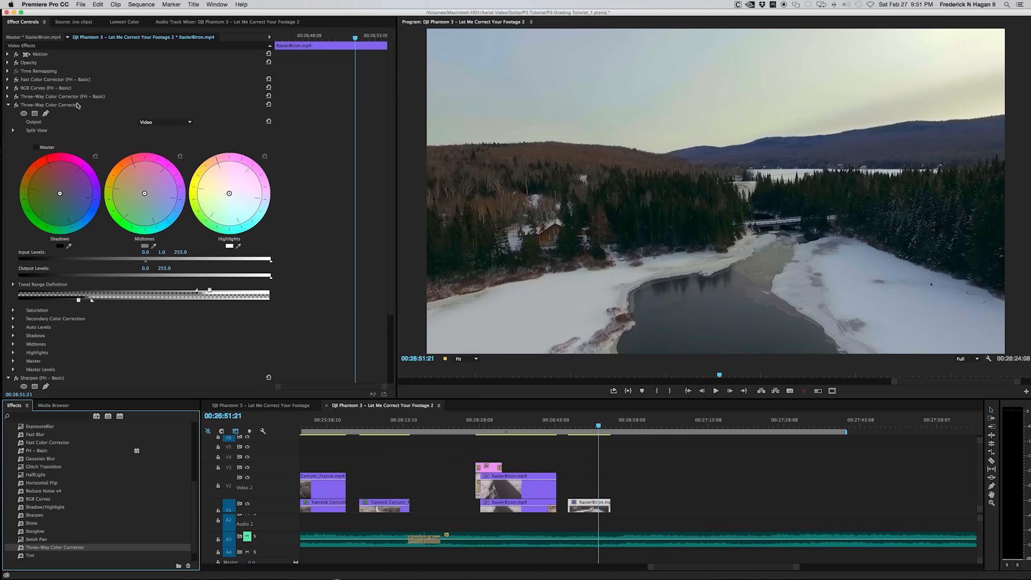
right_click(76, 106)
click(262, 139)
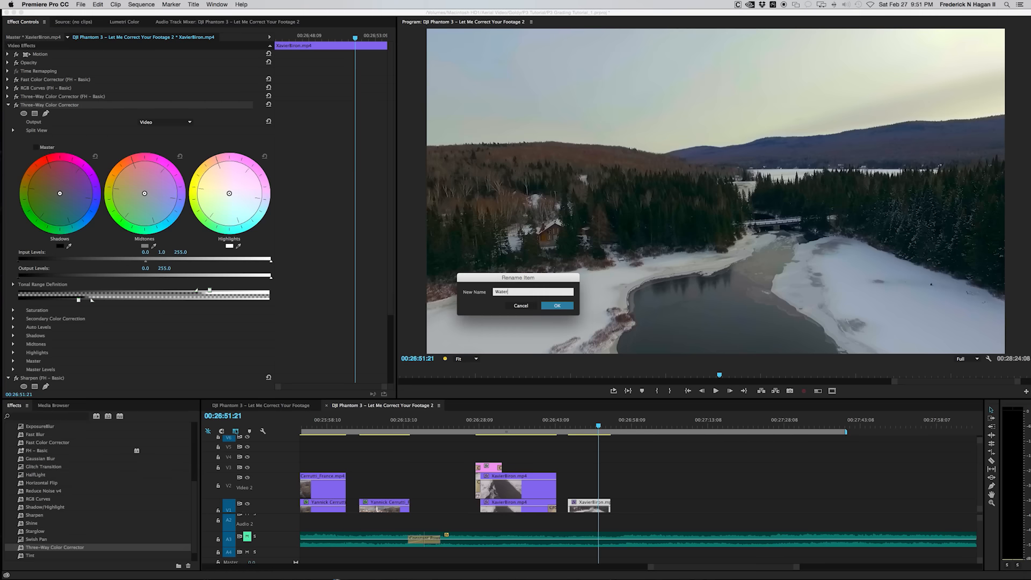
click(556, 306)
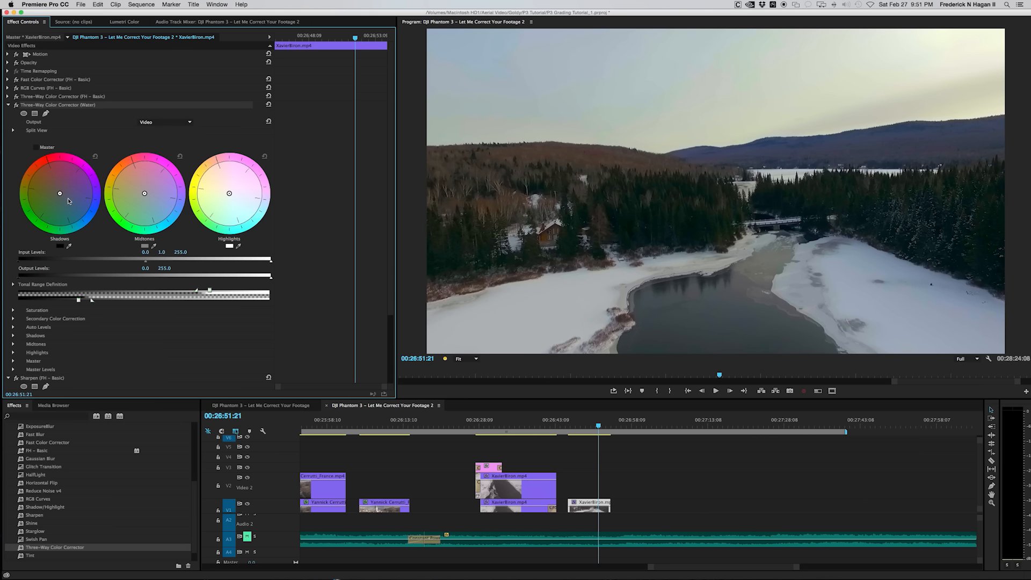
Show the mask for the Water corrector's Secondary Color Correction and sample the dark river water as its center color.
click(13, 319)
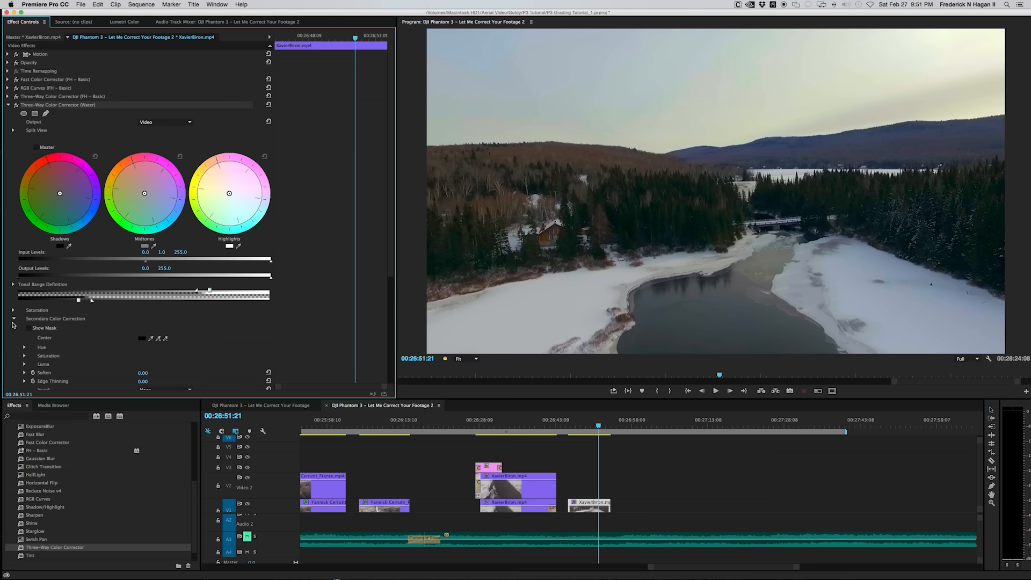
scroll(282, 319, down, 3)
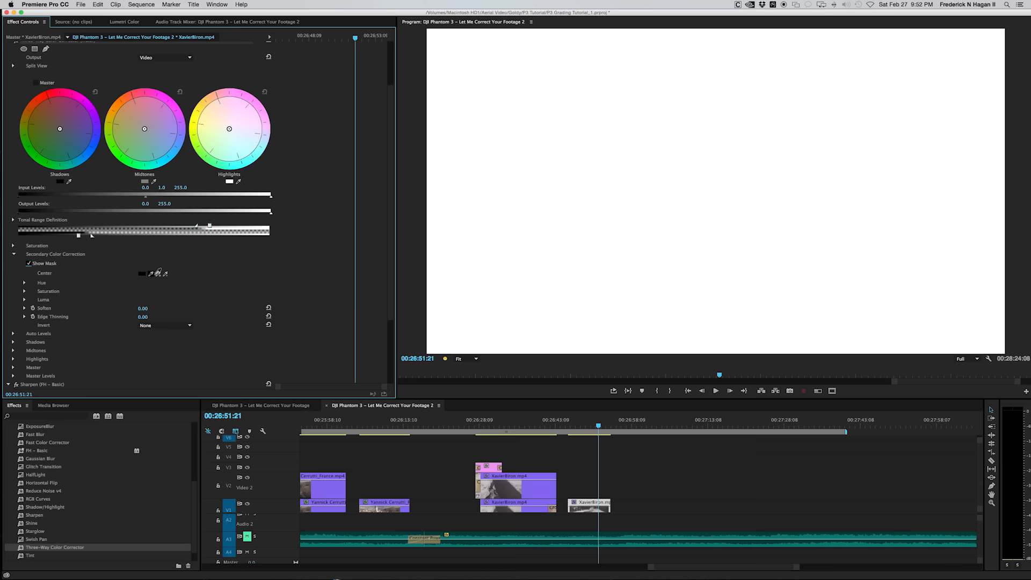
drag(152, 273, 219, 259)
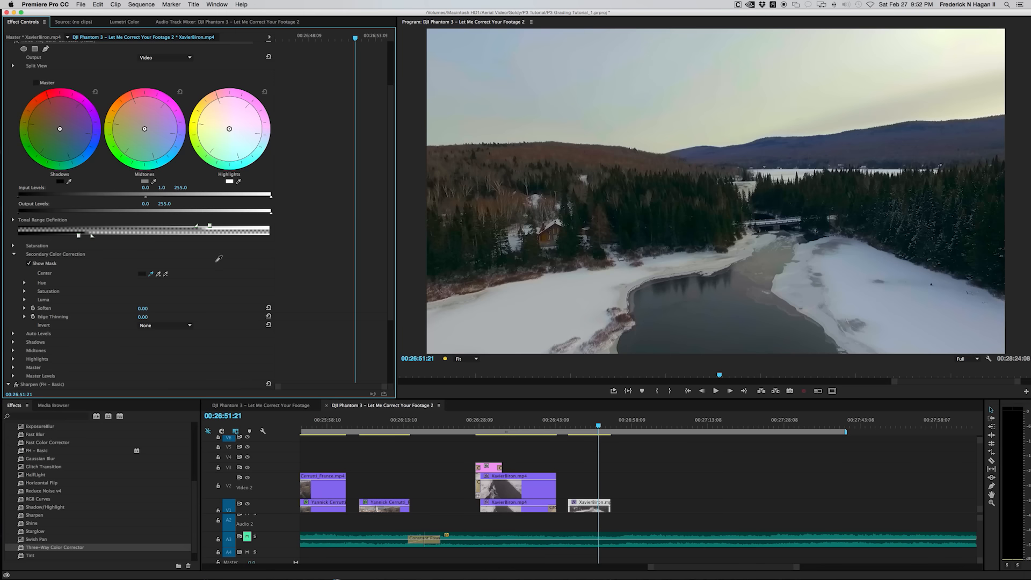
drag(759, 298, 729, 312)
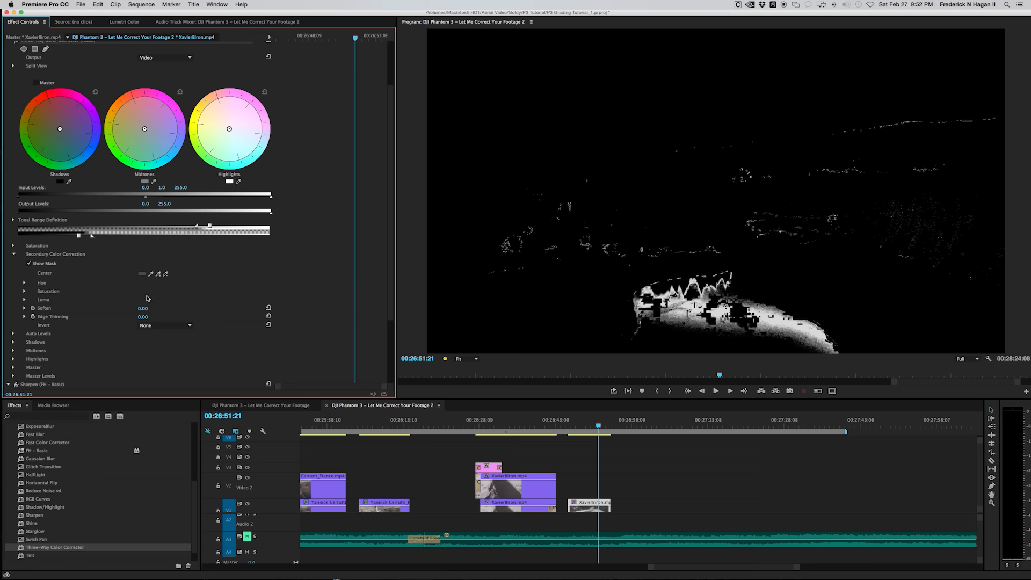
Add further samples of the river water to the Water corrector's secondary color selection to broaden its mask.
click(158, 274)
drag(162, 273, 648, 332)
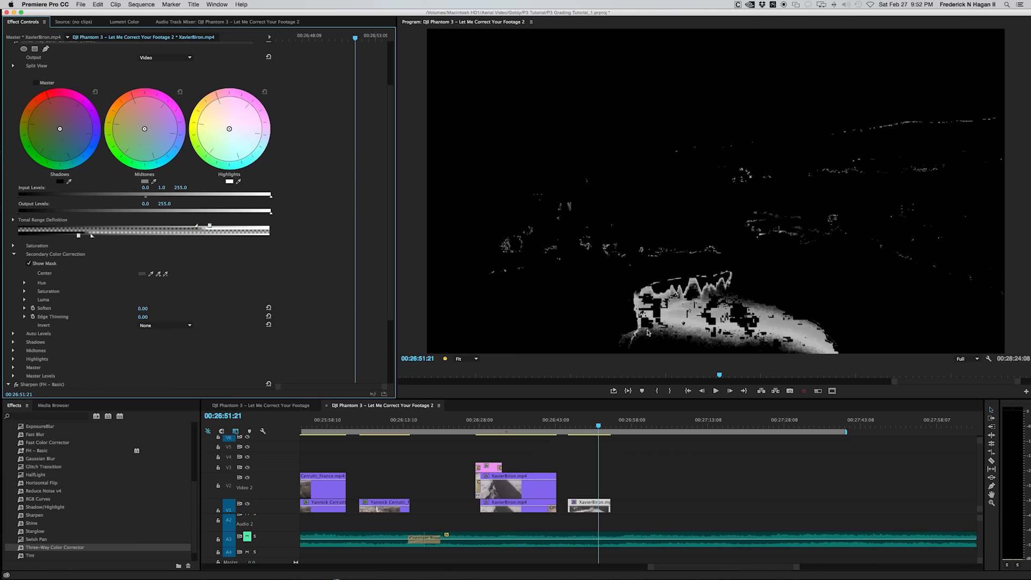
drag(159, 275, 733, 291)
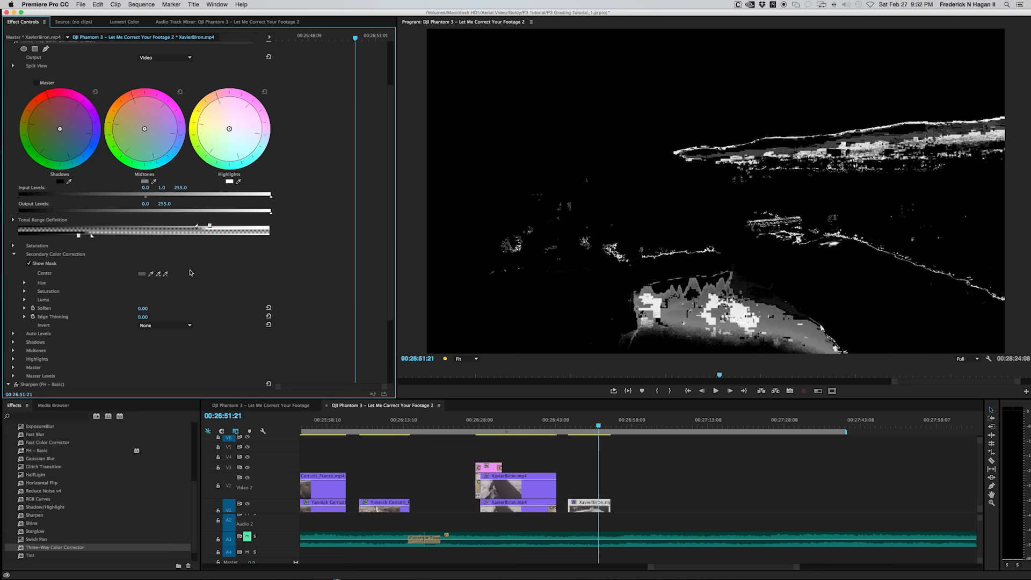
drag(159, 274, 682, 344)
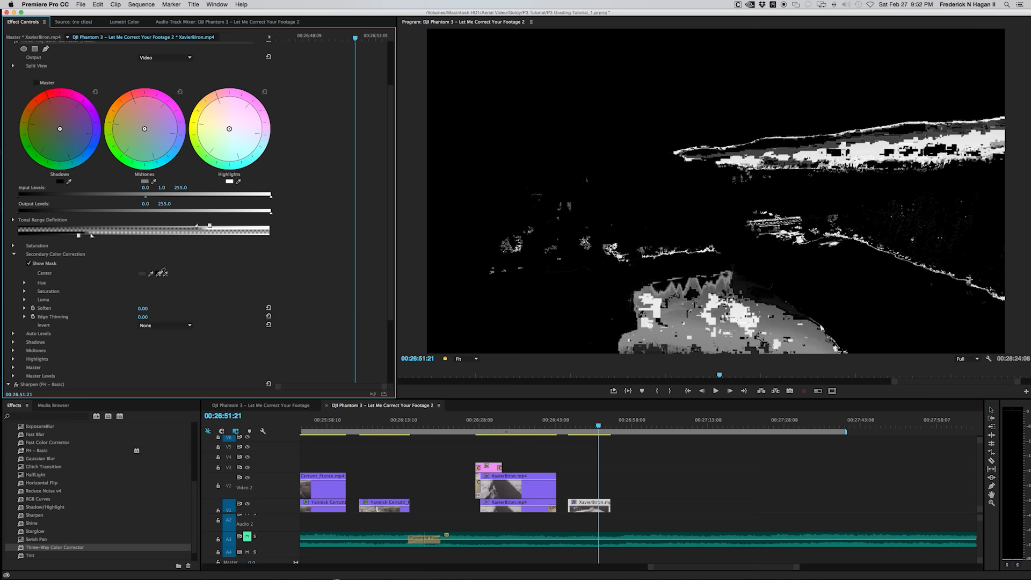
drag(159, 274, 765, 302)
drag(159, 273, 740, 280)
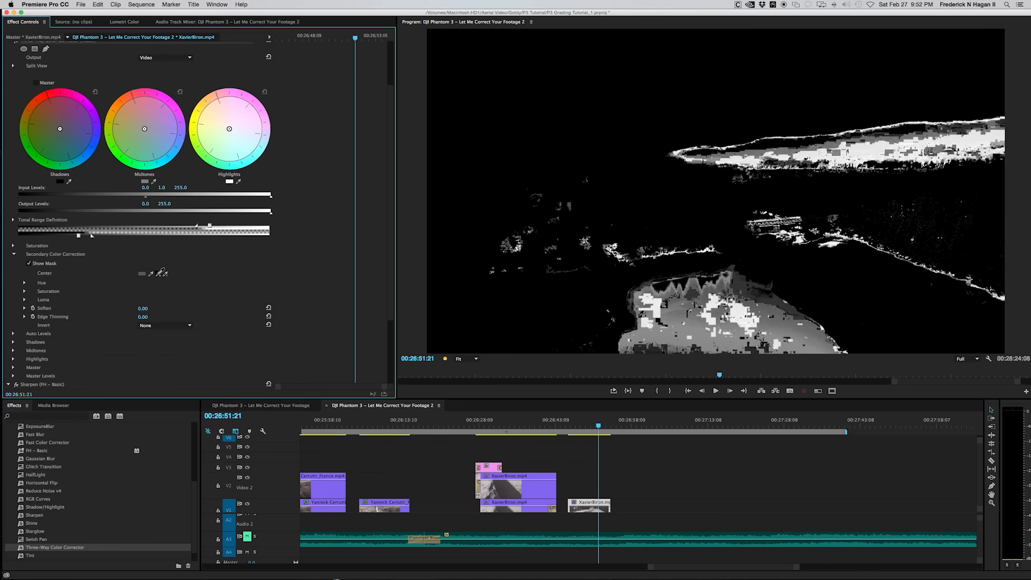
drag(159, 274, 820, 376)
drag(644, 350, 712, 348)
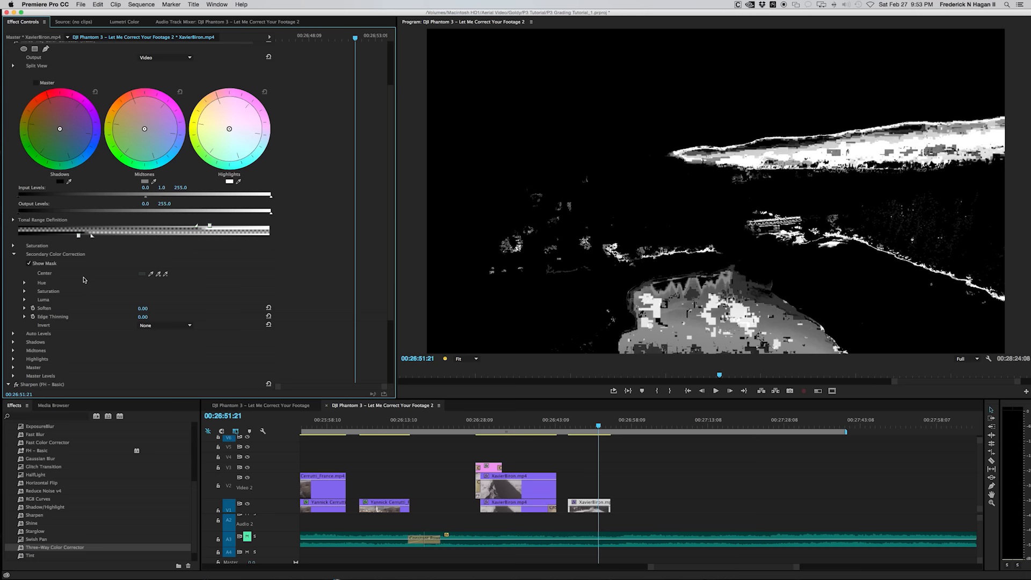
Draw a closed freeform mask around the foreground river water for the Water corrector and extend its upper edge toward the bridge.
click(463, 359)
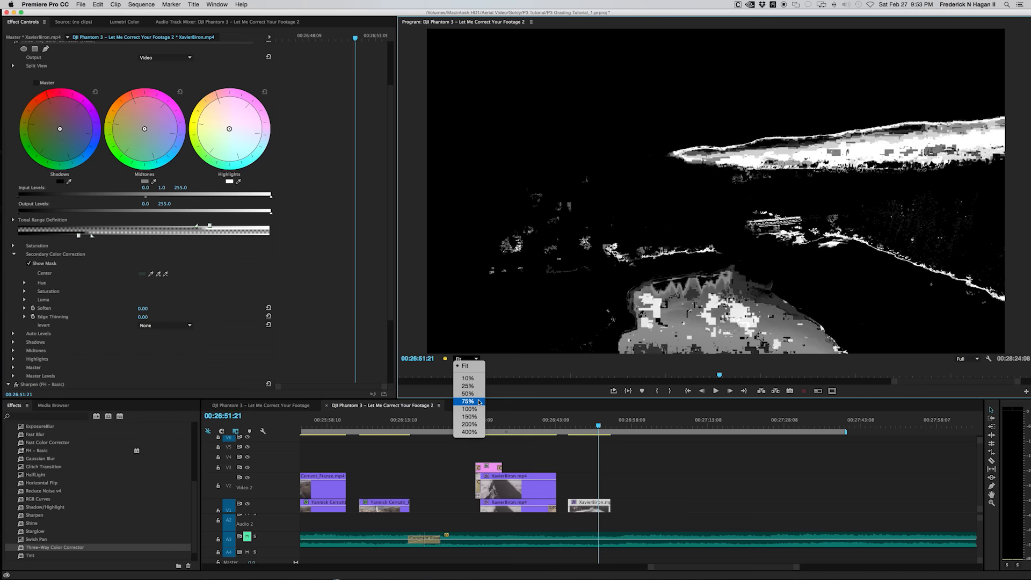
click(467, 359)
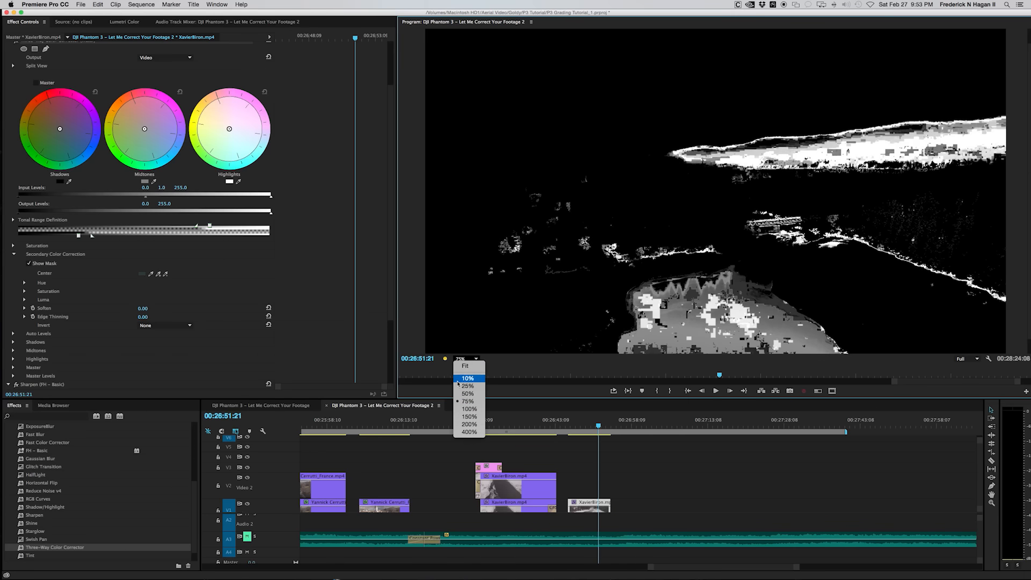
click(467, 394)
scroll(97, 200, up, 3)
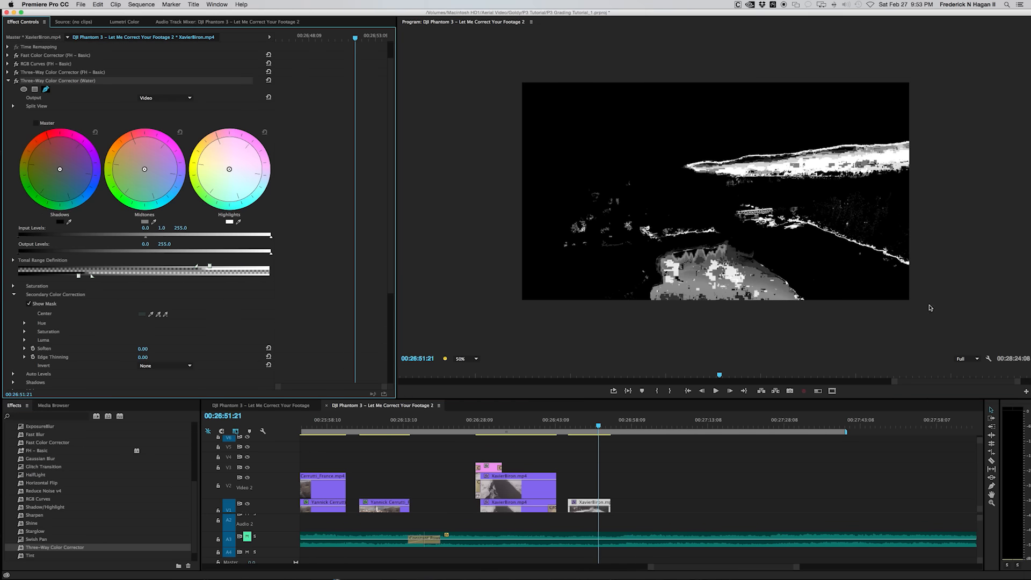
click(728, 232)
click(734, 232)
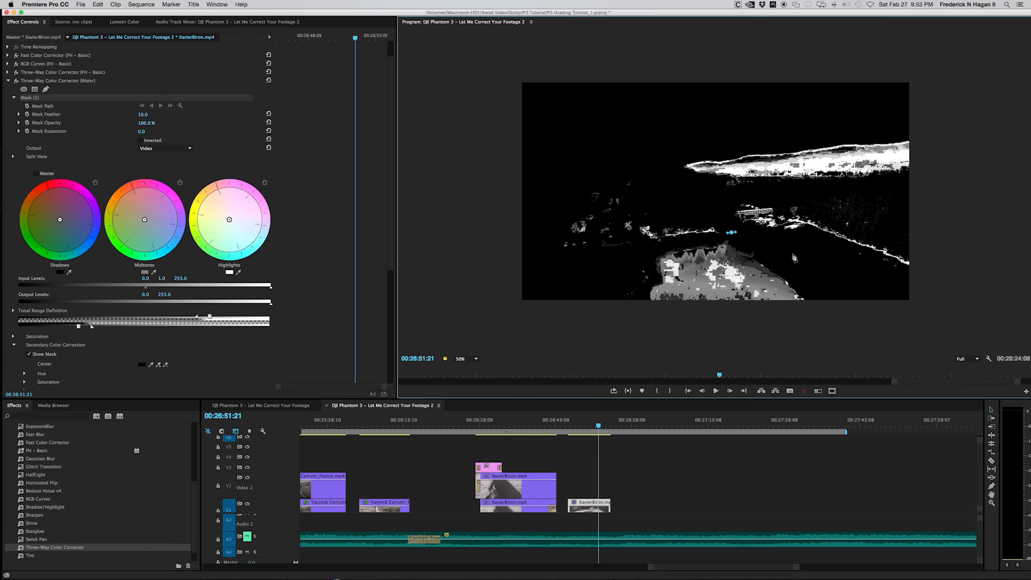
drag(788, 263, 808, 272)
click(848, 315)
drag(743, 319, 605, 302)
drag(635, 260, 658, 247)
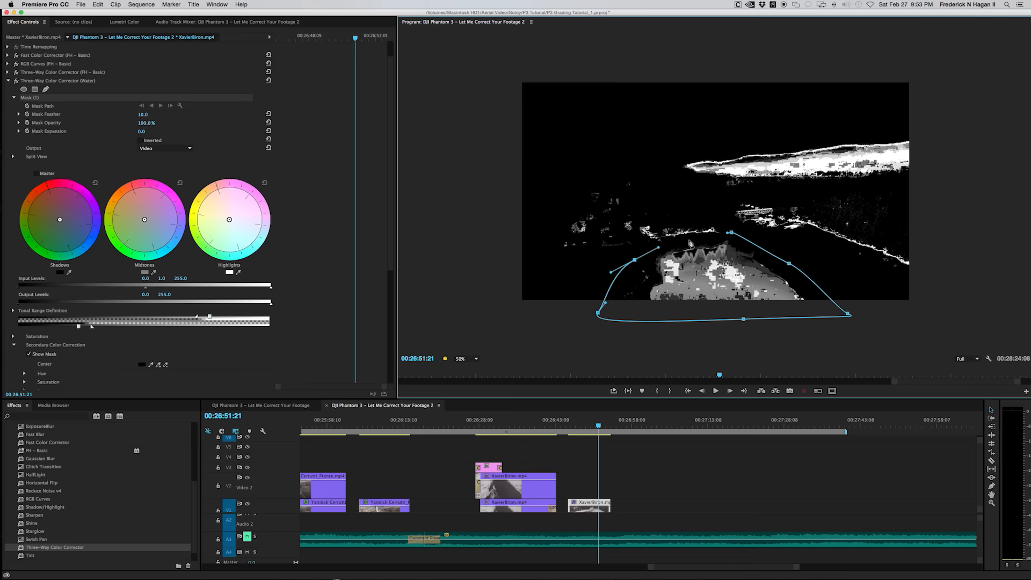
click(731, 232)
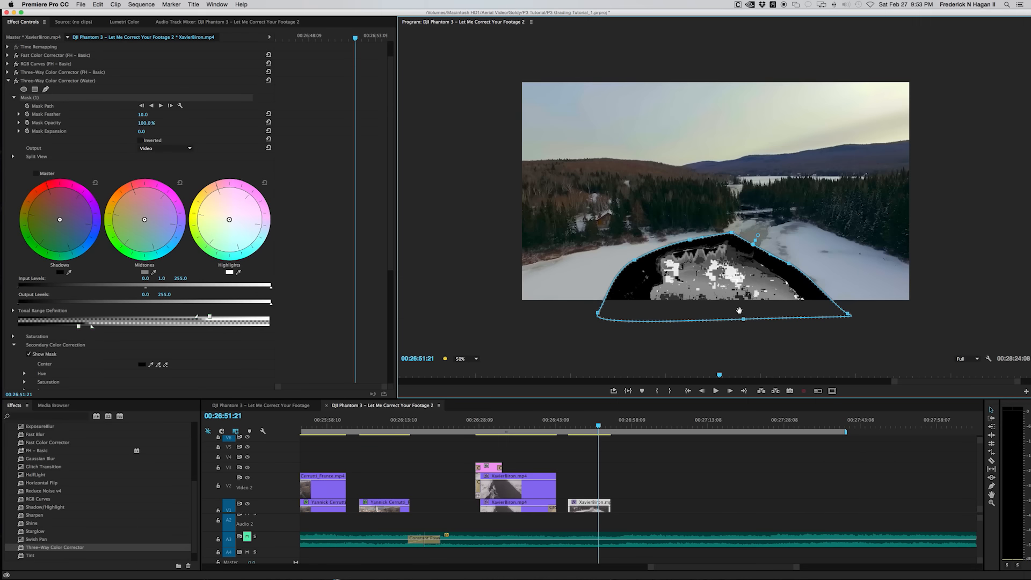
key(Right)
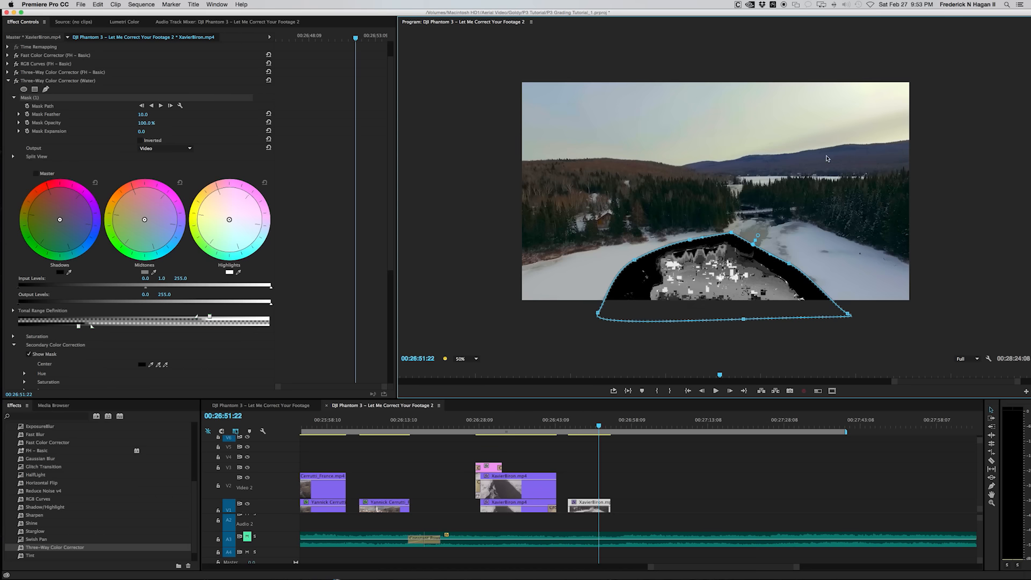
drag(789, 264, 768, 225)
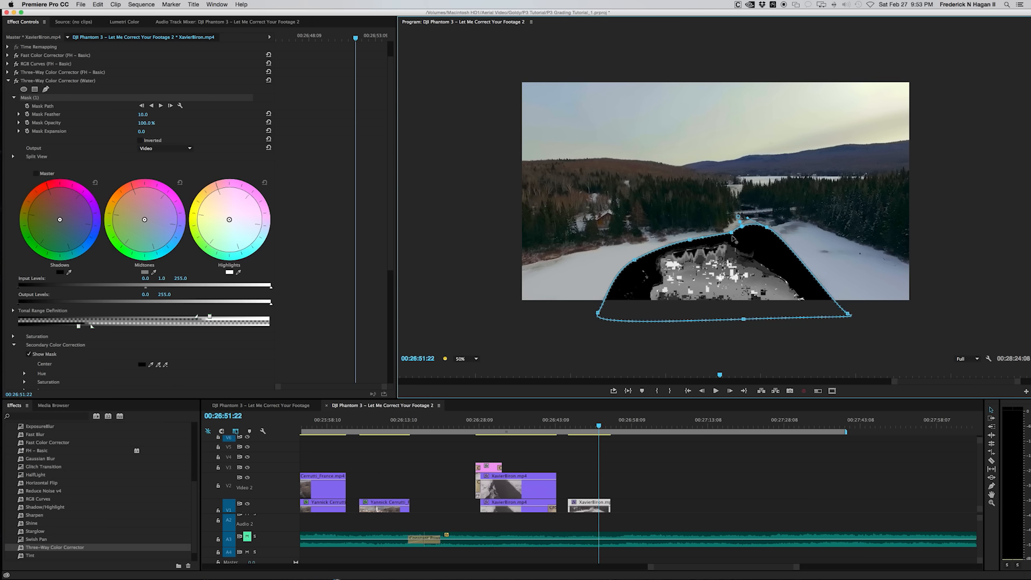
At 00:26:46:02, raise the mask's upper points and widen its lower corner around the river, and enable Mask Path keyframing.
click(592, 426)
drag(592, 425, 578, 425)
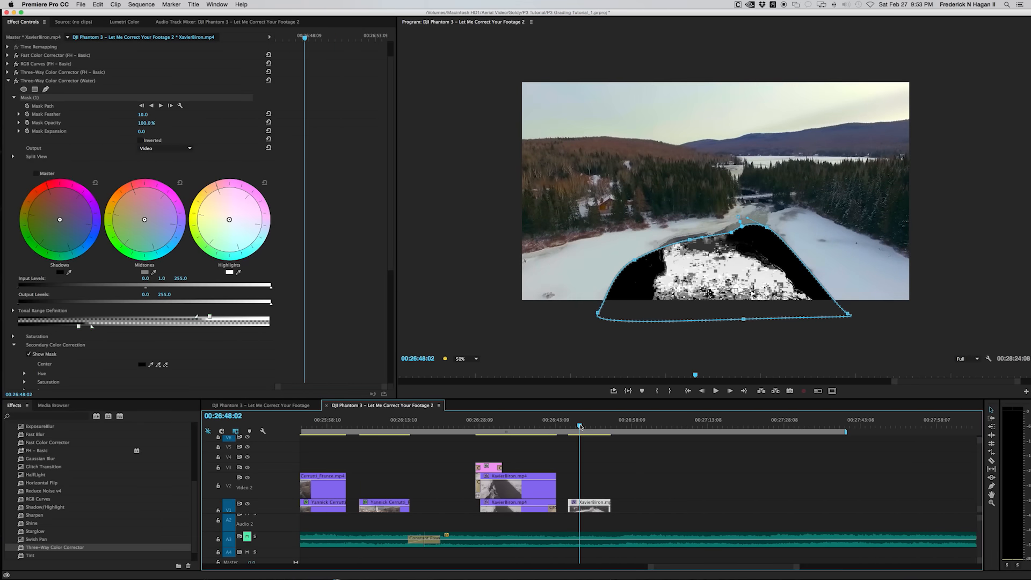
drag(305, 40, 279, 40)
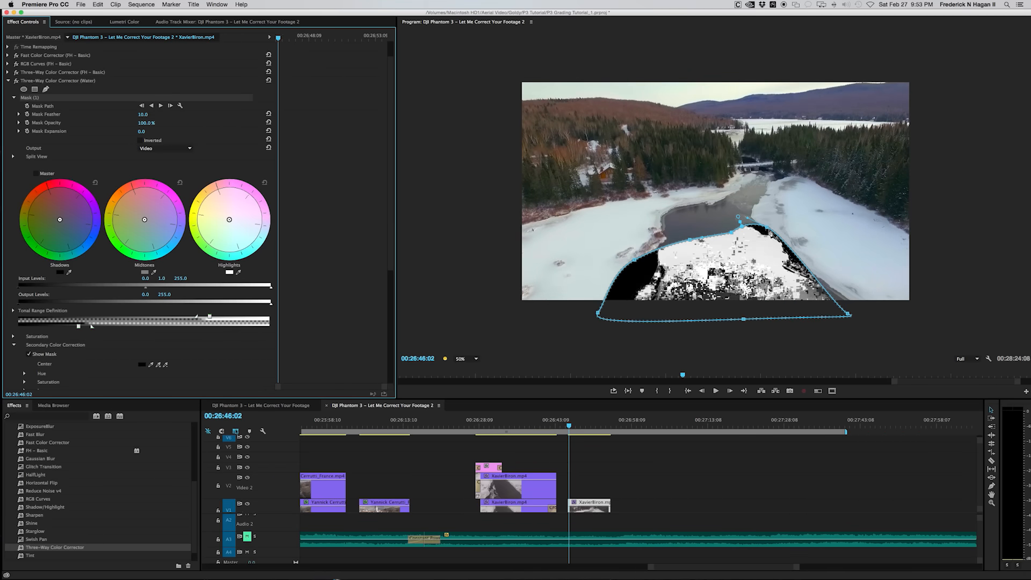
drag(767, 230, 773, 179)
drag(731, 232, 715, 195)
drag(690, 240, 656, 206)
drag(658, 246, 662, 207)
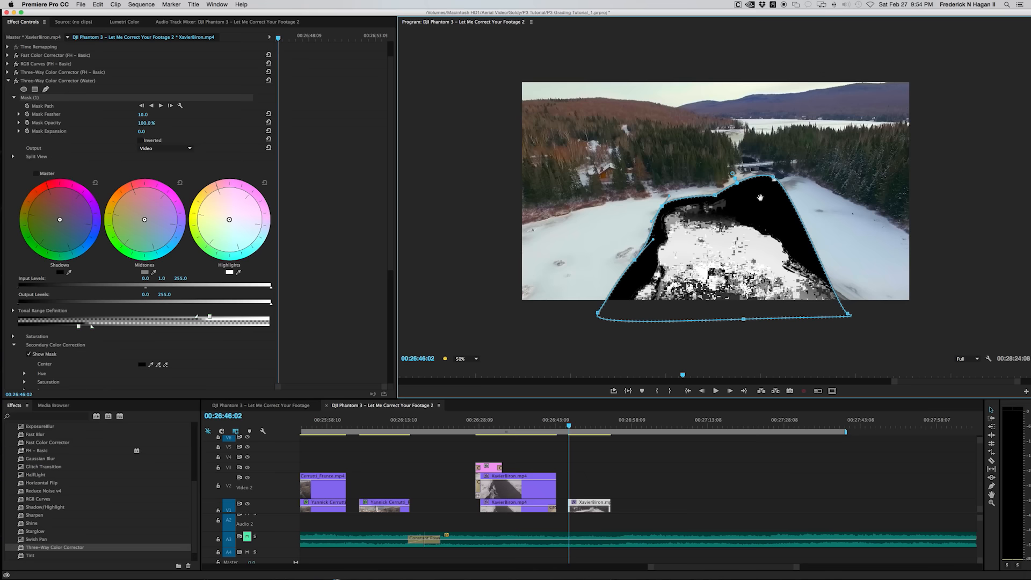
drag(847, 314, 874, 315)
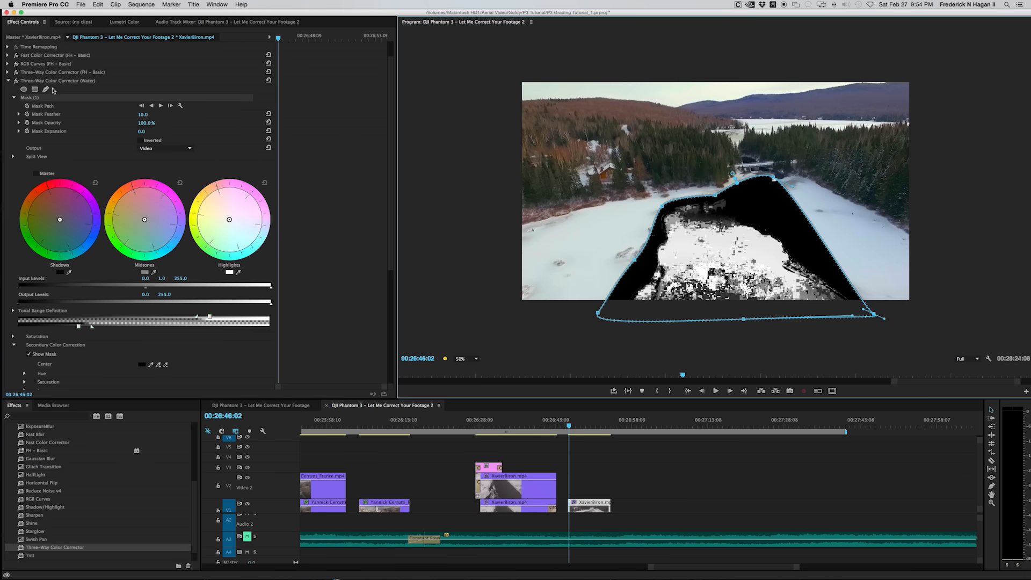
click(27, 107)
click(28, 106)
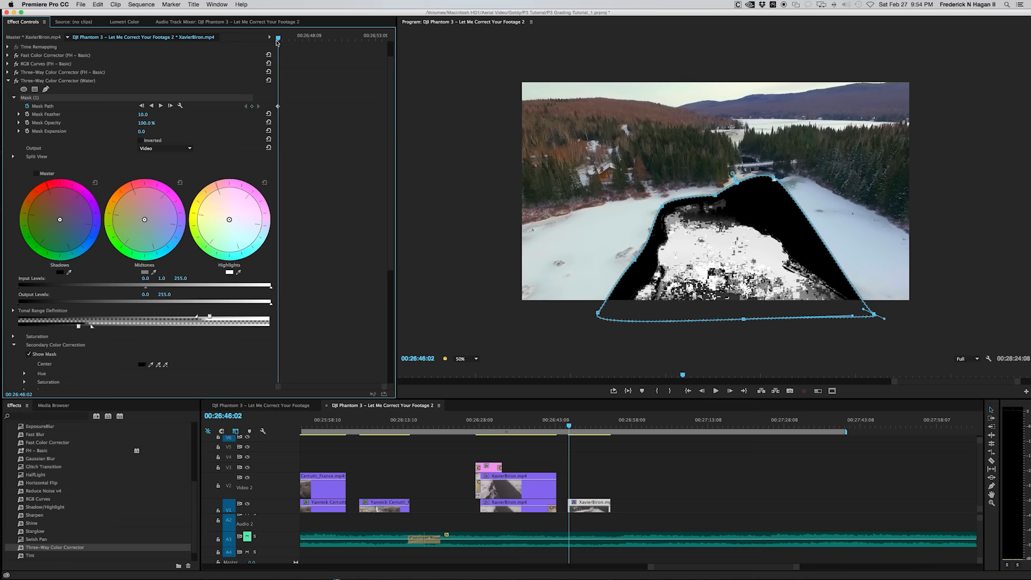
At 00:26:48:00, lower the mask's upper points to fit the river and keyframe the path.
drag(278, 39, 304, 40)
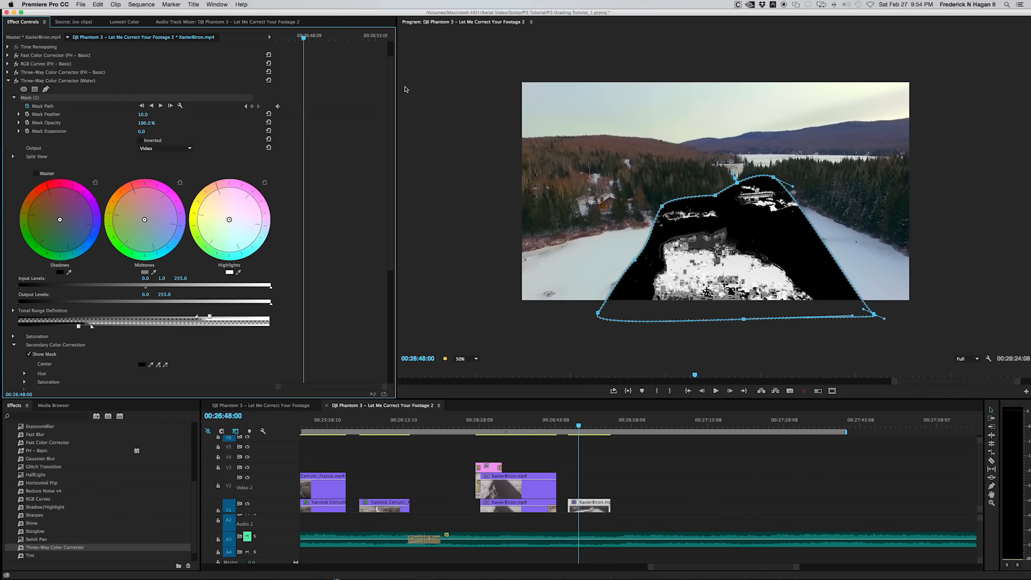
drag(597, 146, 856, 213)
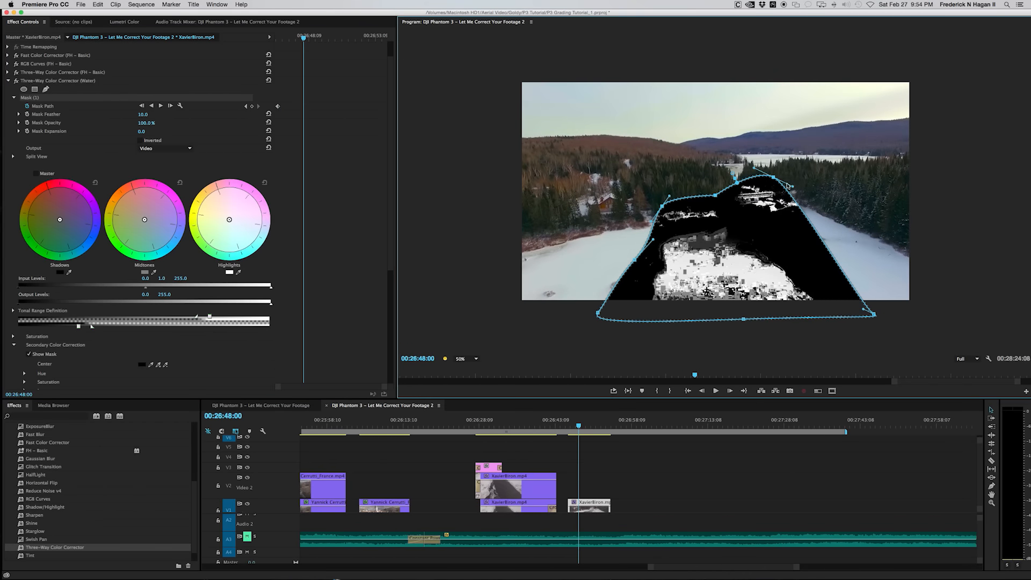
drag(774, 178, 772, 208)
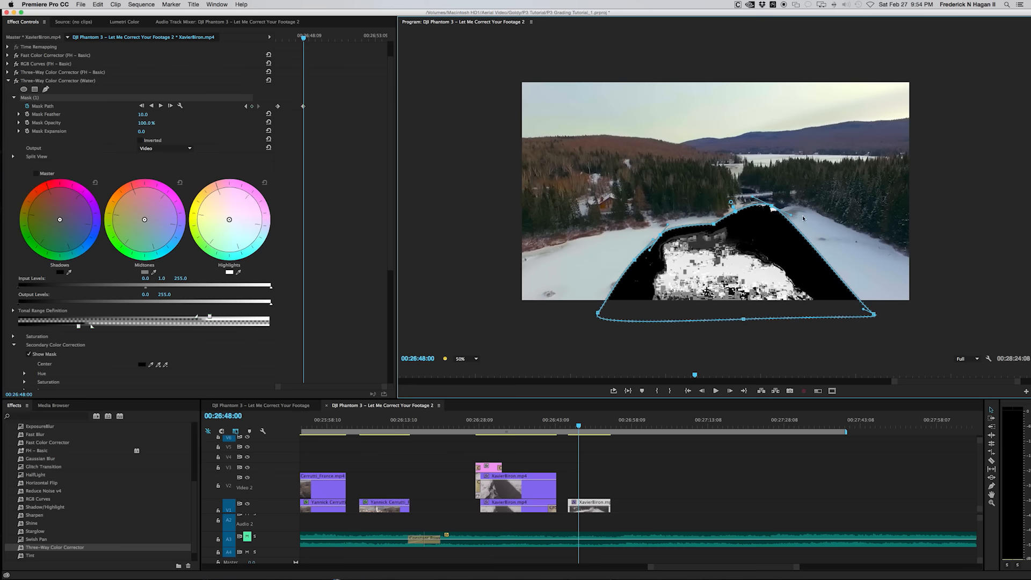
click(824, 214)
click(773, 211)
drag(774, 214, 772, 216)
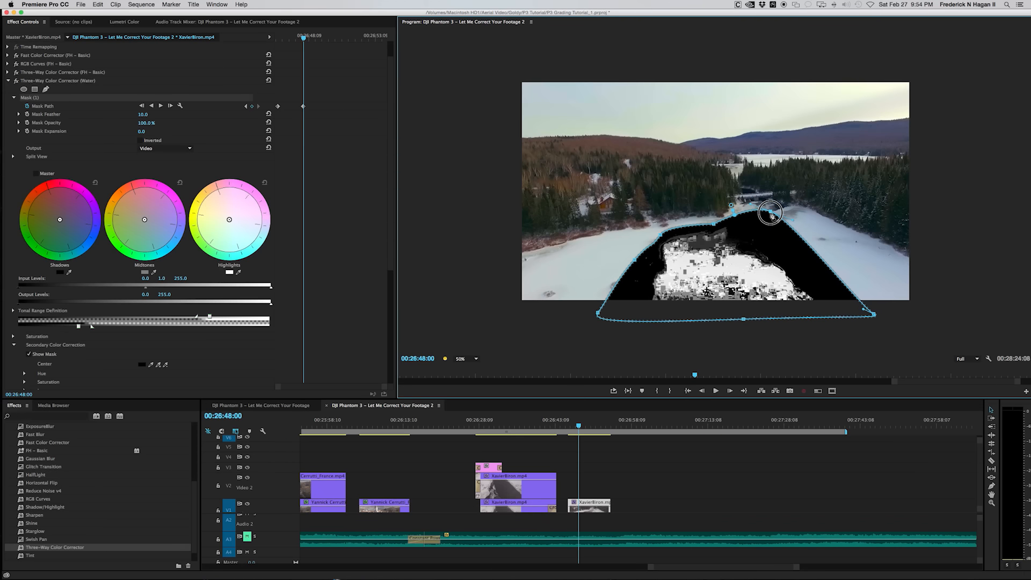
At 00:26:49:22, keyframe the mask path with its upper points and left edge lowered to follow the water.
drag(308, 38, 329, 39)
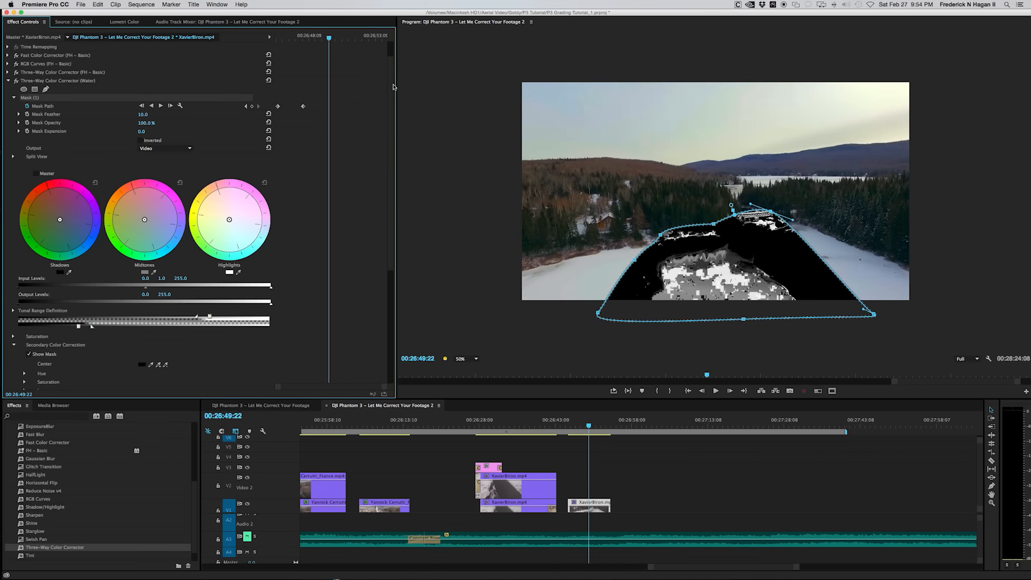
drag(629, 183, 799, 246)
drag(771, 212, 771, 231)
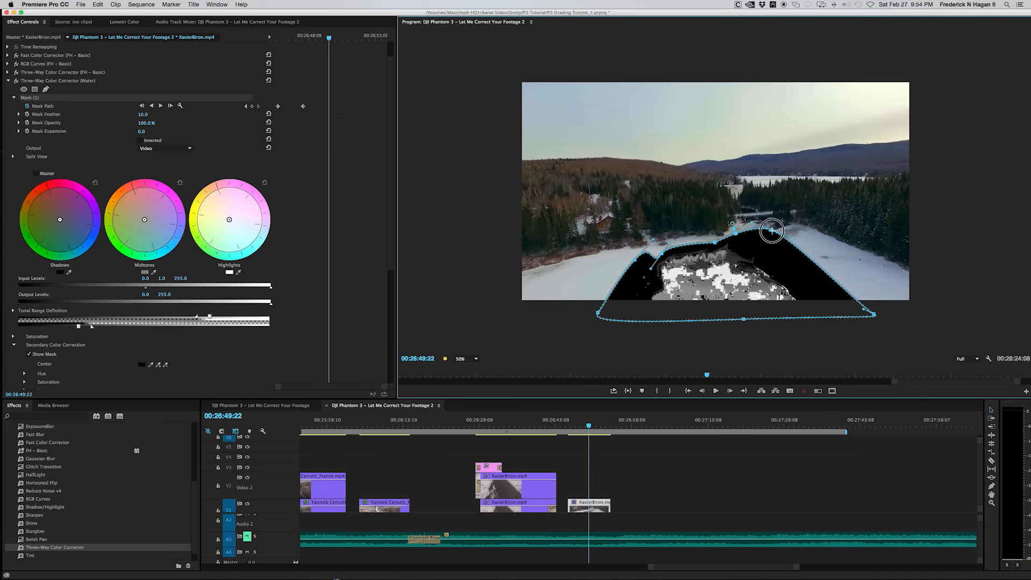
drag(637, 261, 625, 285)
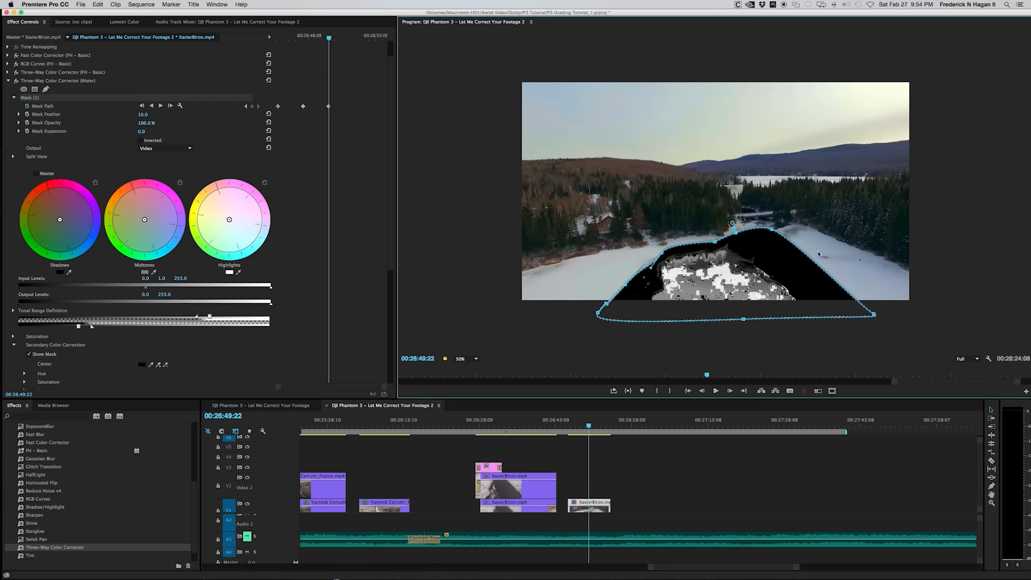
click(772, 229)
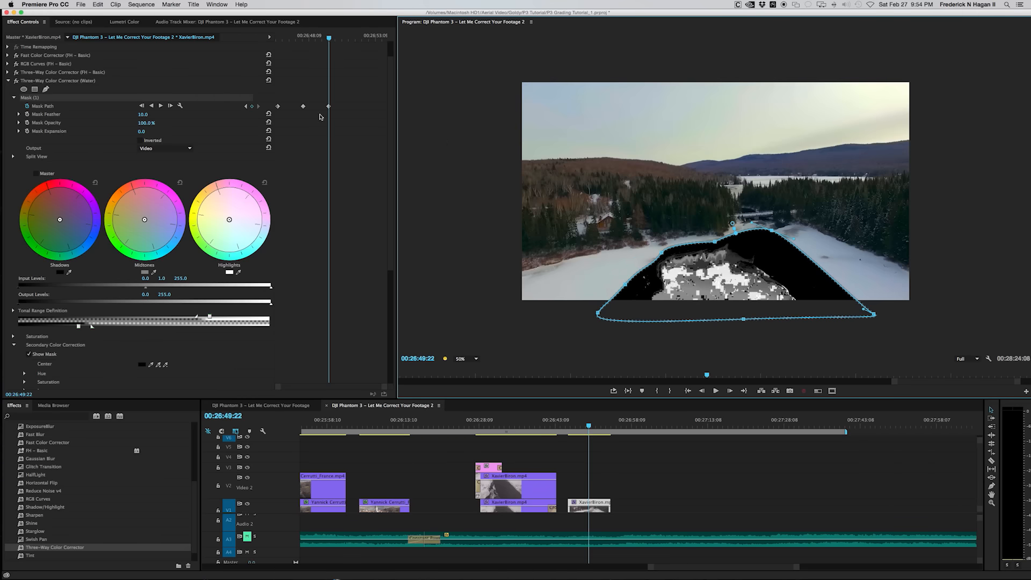
At 00:26:52:06, keyframe the mask path with its left edge refitted and both lower corners moved outward.
drag(330, 38, 359, 38)
drag(662, 254, 658, 250)
drag(626, 285, 579, 310)
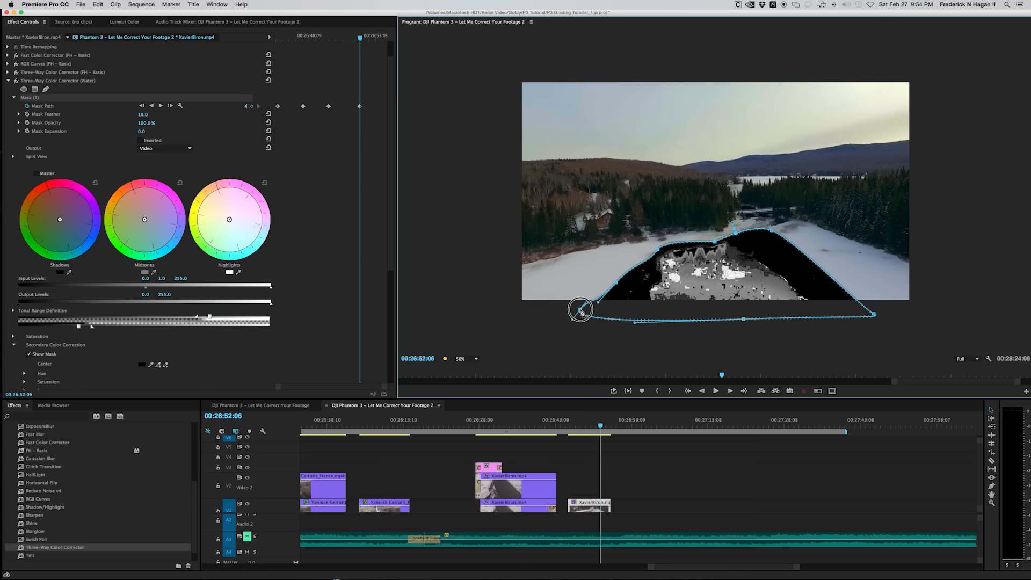
drag(874, 316, 879, 314)
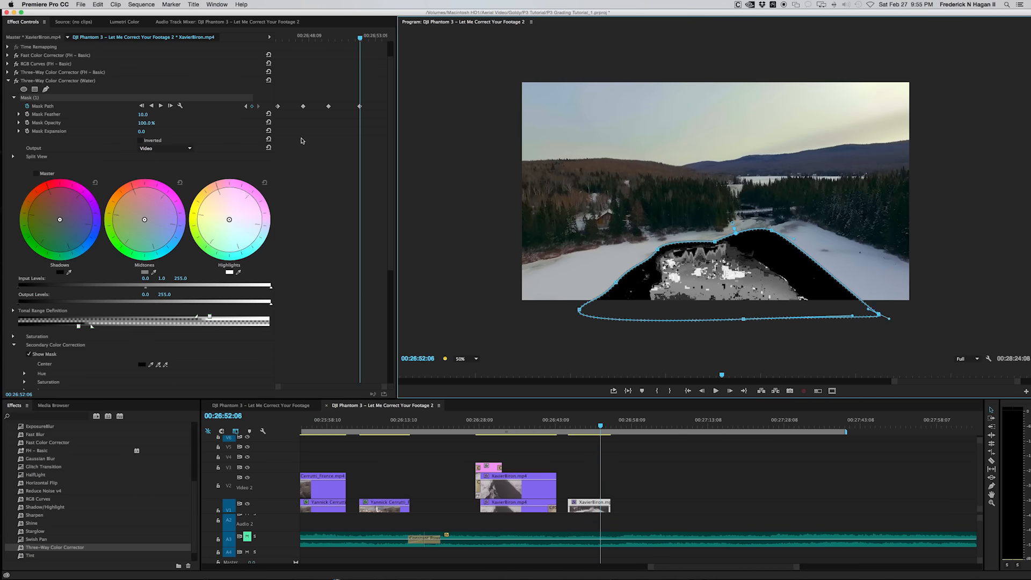
Set the Mask Feather to 41 and scrub back to 00:26:48:20 to check the animated mask.
drag(145, 115, 159, 114)
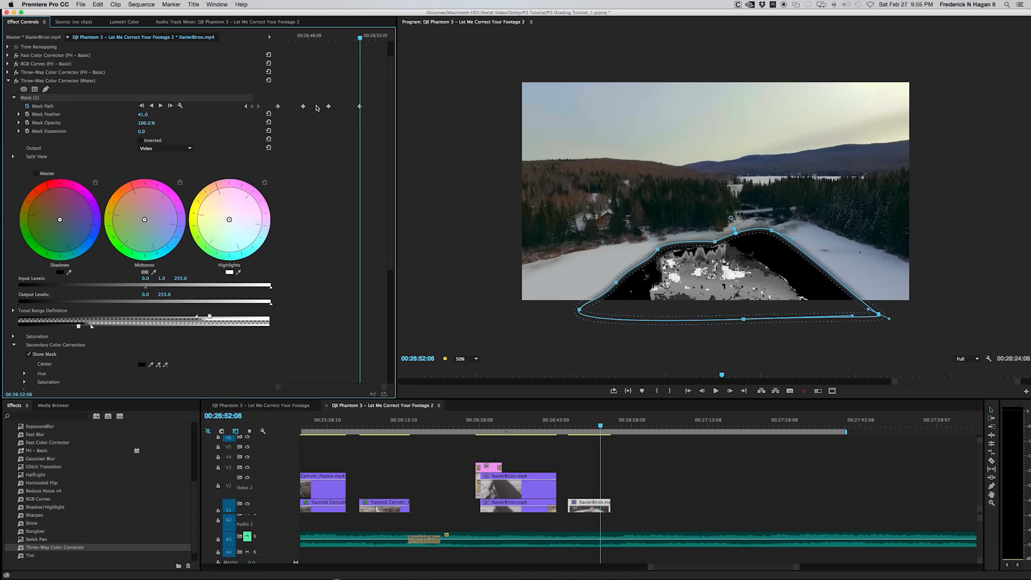
click(152, 106)
drag(359, 38, 315, 39)
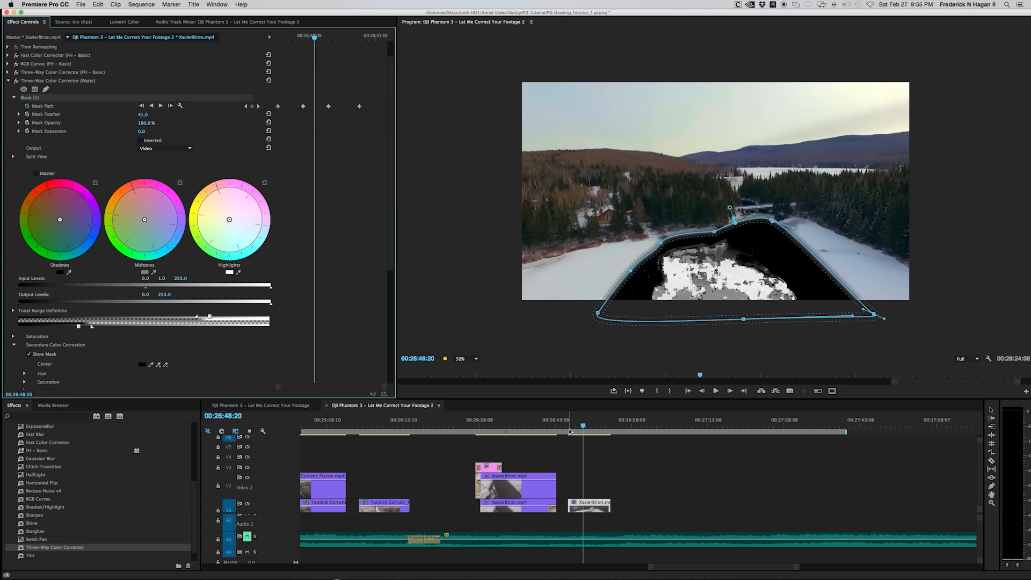
On the finished river clip at 00:26:38:00, inspect the WATER corrector's secondary mask and bypass the effect to compare the water color.
click(543, 424)
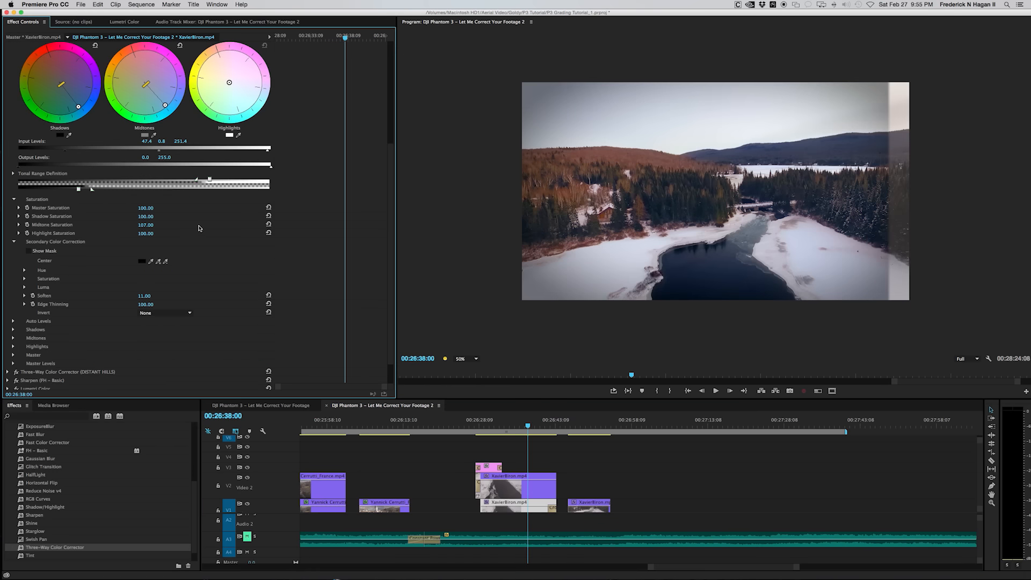
click(28, 251)
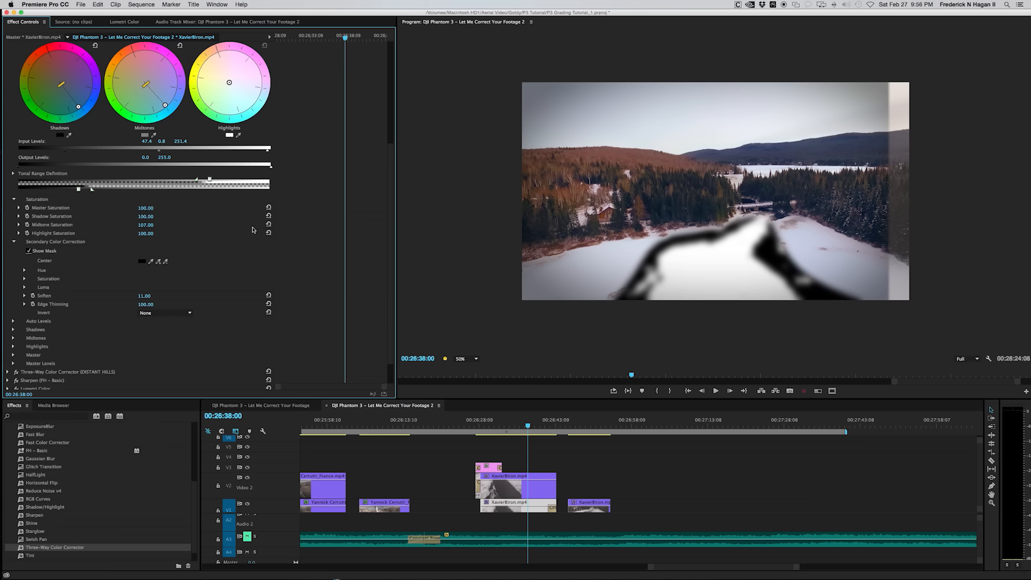
scroll(363, 234, up, 3)
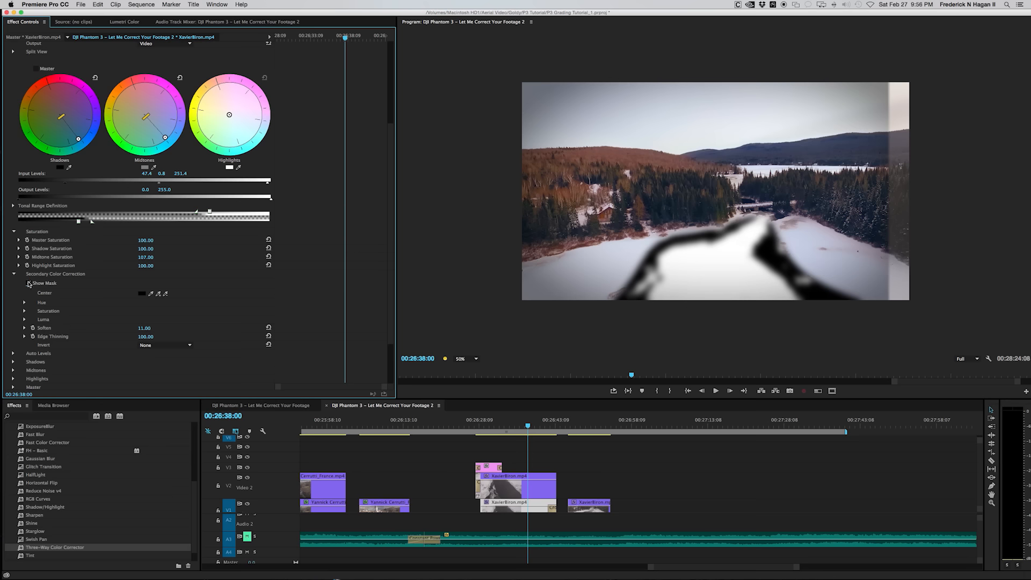
click(30, 283)
scroll(248, 147, up, 2)
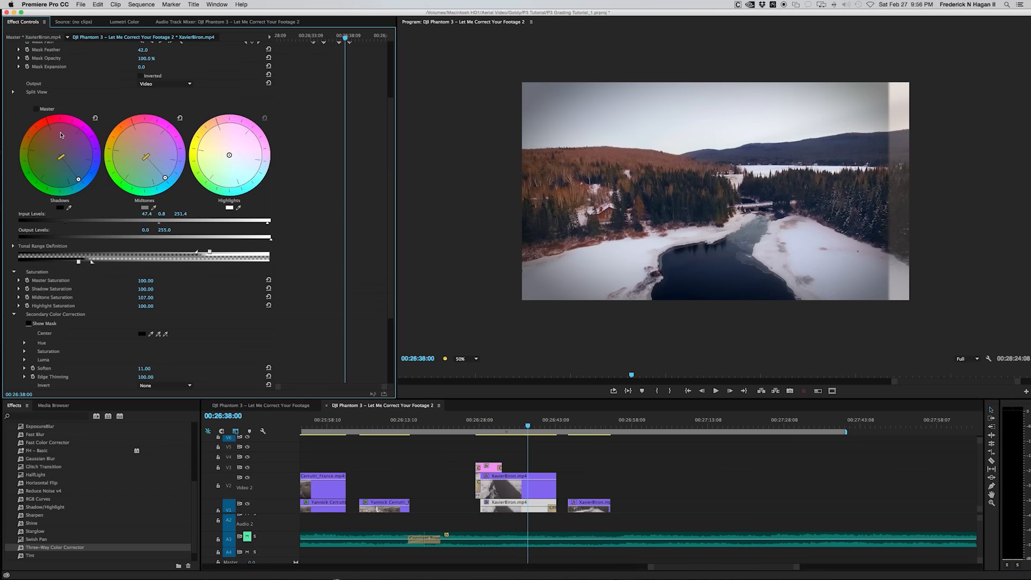
scroll(60, 134, up, 3)
click(17, 73)
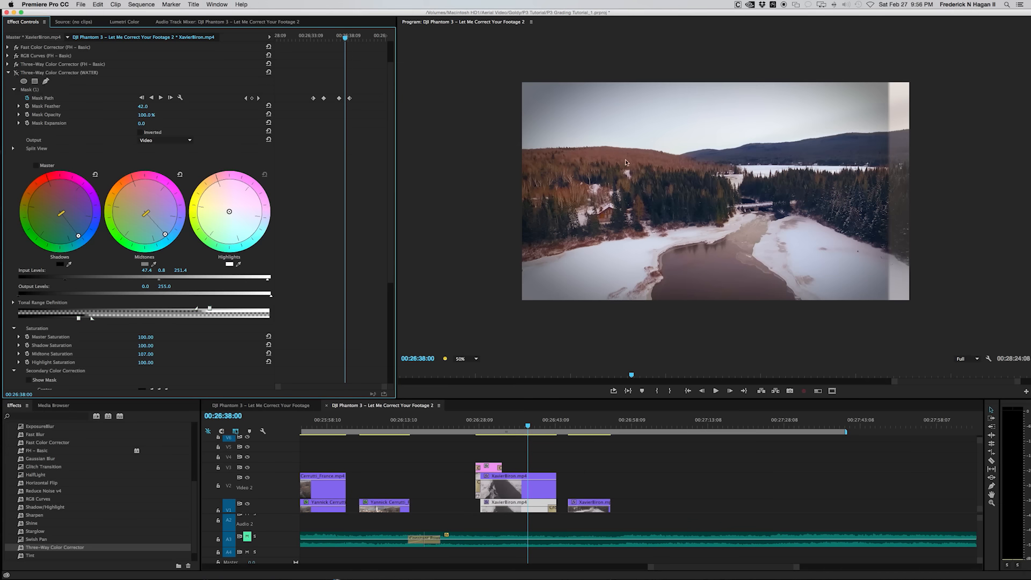
Switch the WATER corrector back on, move to 00:26:41:02 on the finished river clip and collapse the corrector's settings.
click(17, 73)
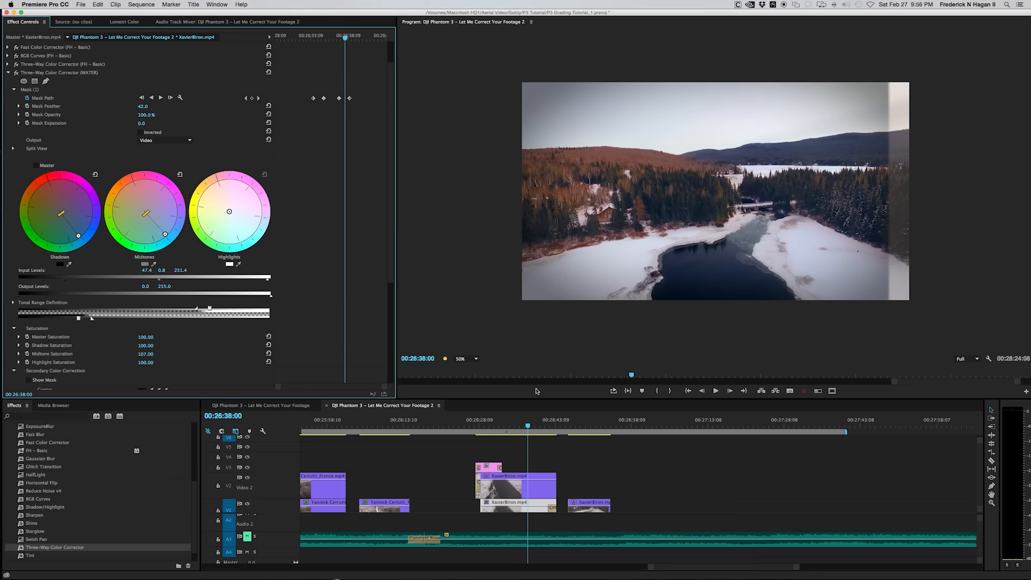
drag(528, 425, 543, 425)
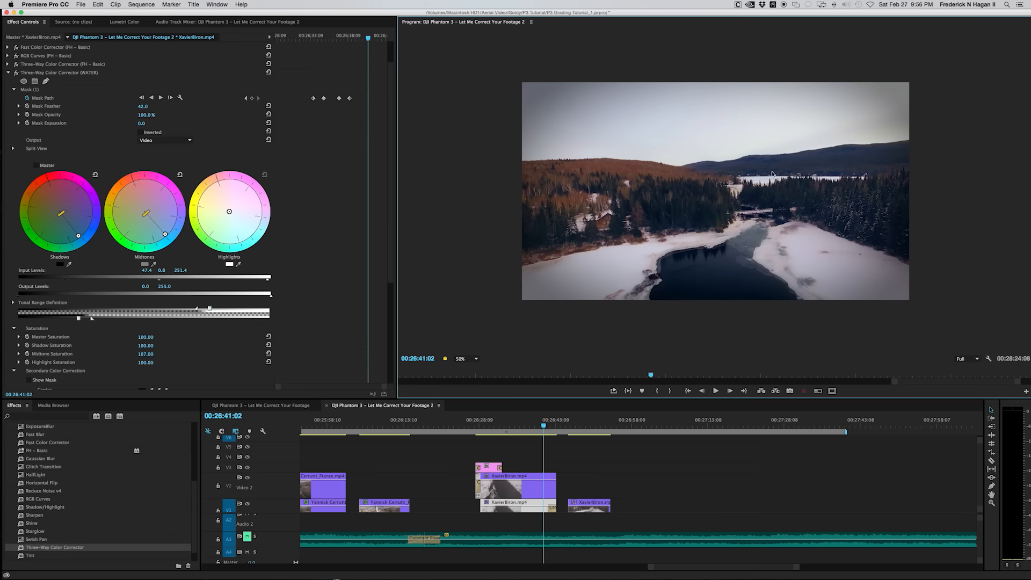
scroll(537, 506, down, 1)
click(536, 497)
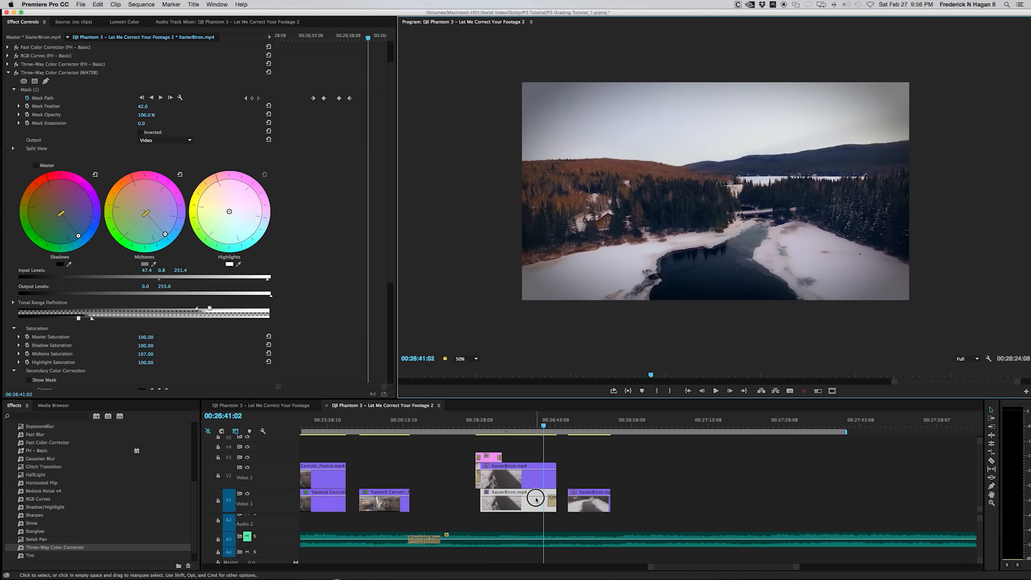
click(8, 73)
Inspect the DISTANT HILLS corrector's secondary mask and toggle the effect off and on to compare the color of the far hills.
click(102, 114)
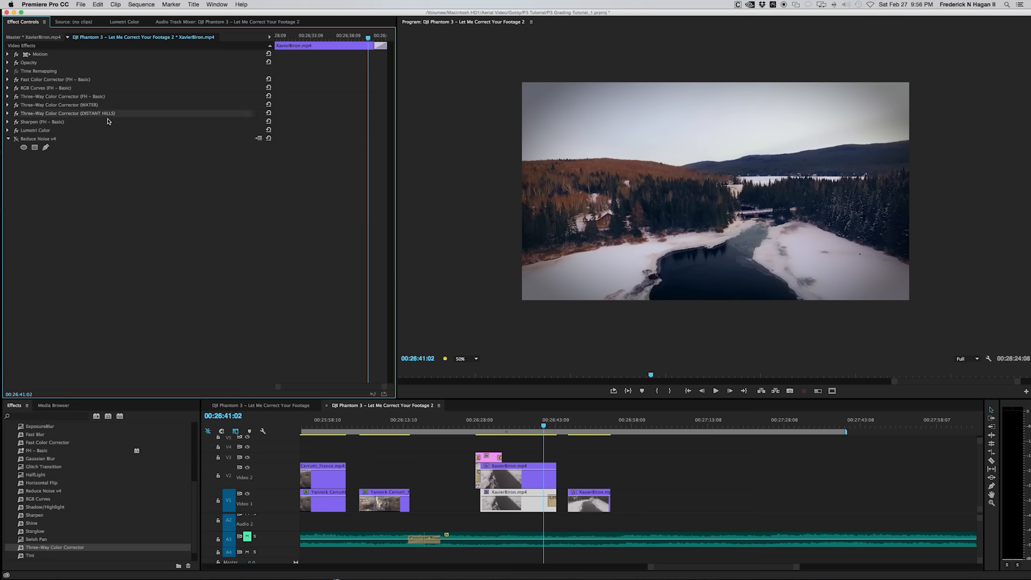
click(7, 114)
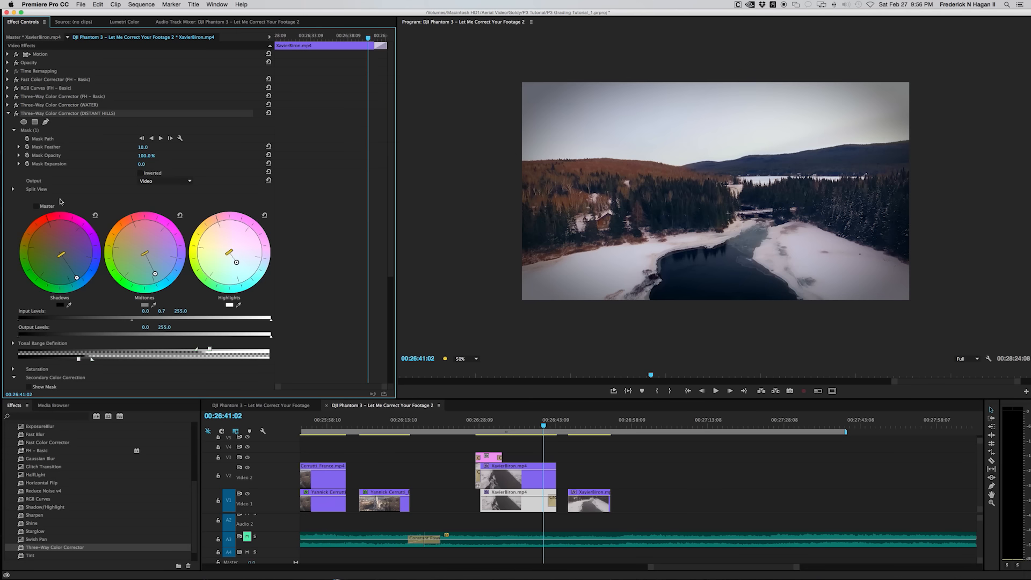
scroll(128, 305, down, 4)
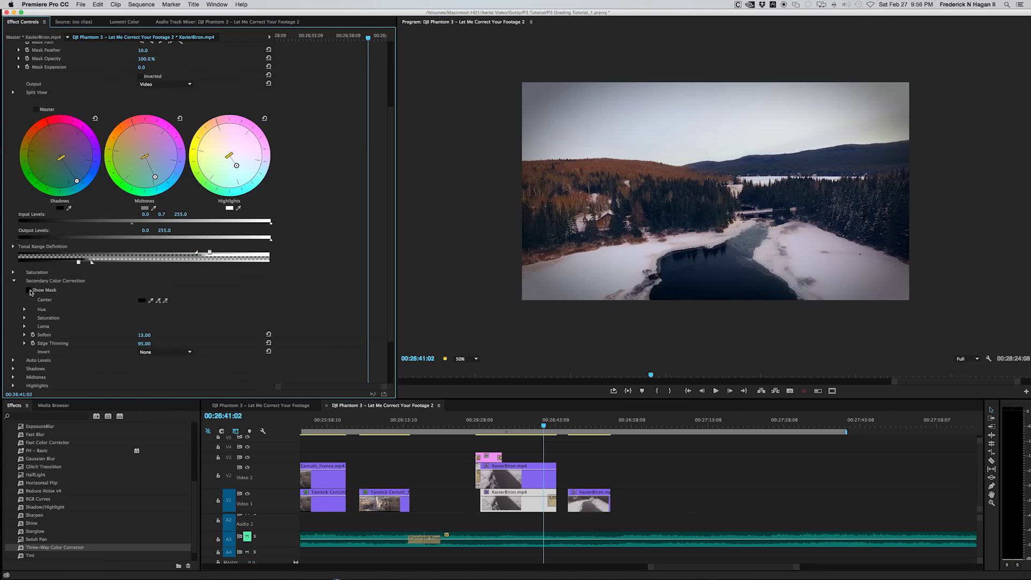
click(29, 290)
click(28, 290)
scroll(75, 155, up, 4)
click(16, 114)
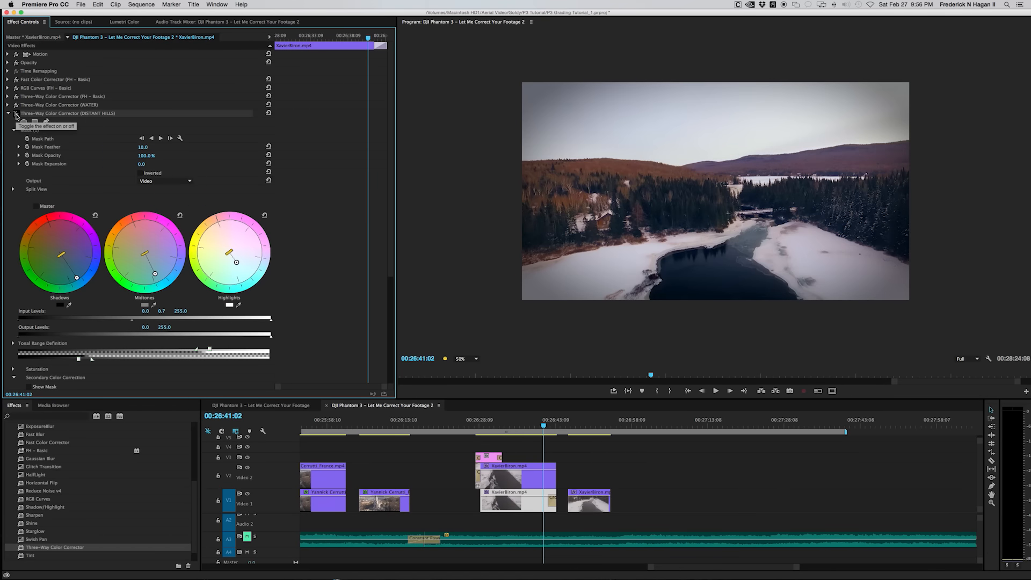
click(16, 114)
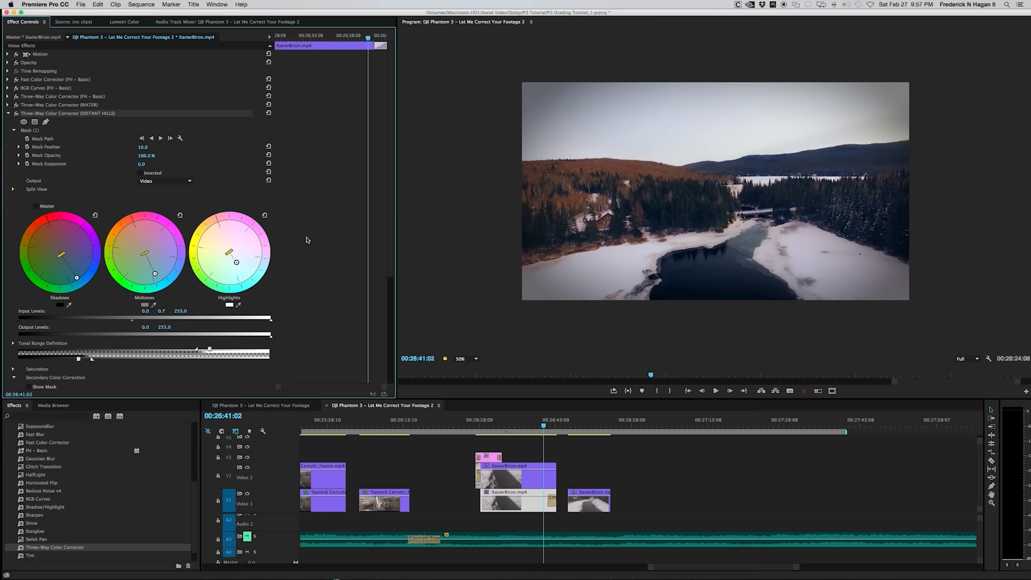
click(8, 114)
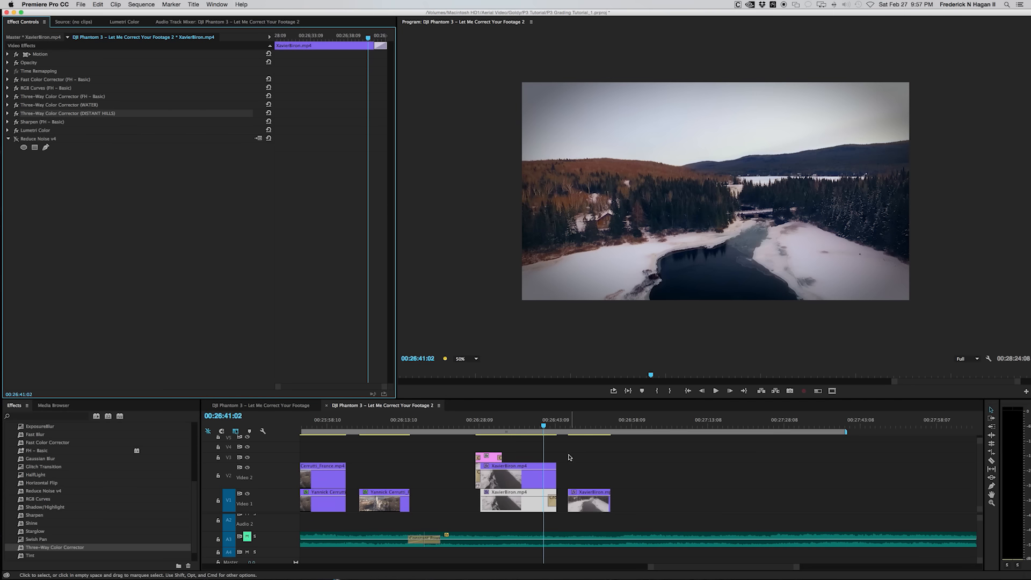
At 00:26:41:08, examine the clip's Lumetri Vignette settings and toggle the vignette off and on to compare the frame edges.
click(546, 427)
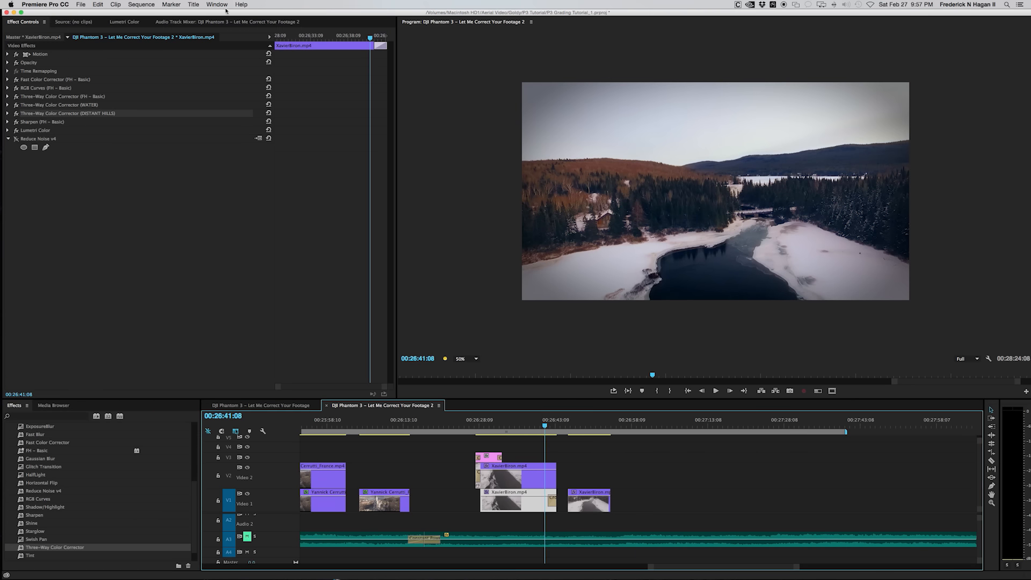
click(130, 22)
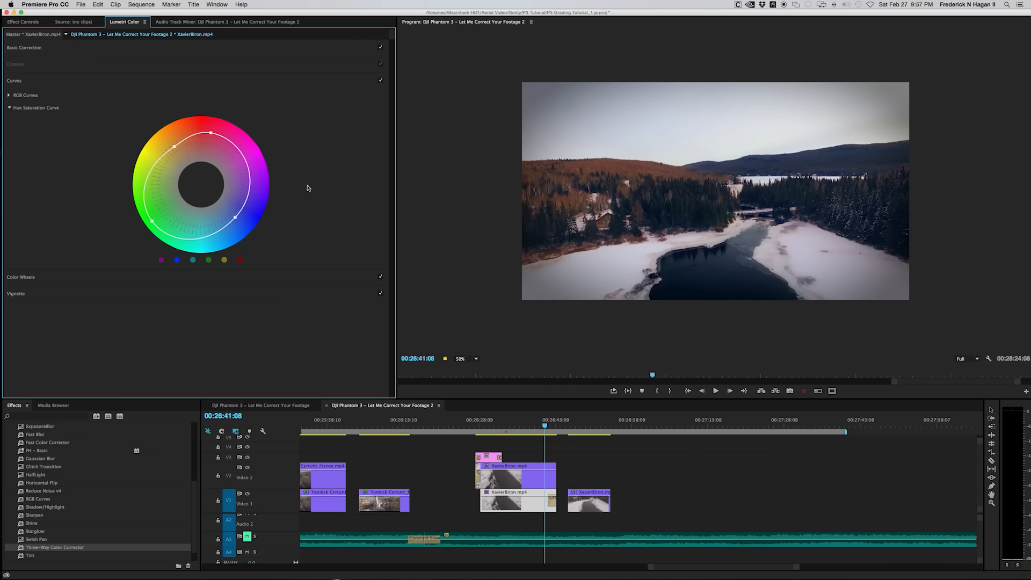
click(299, 295)
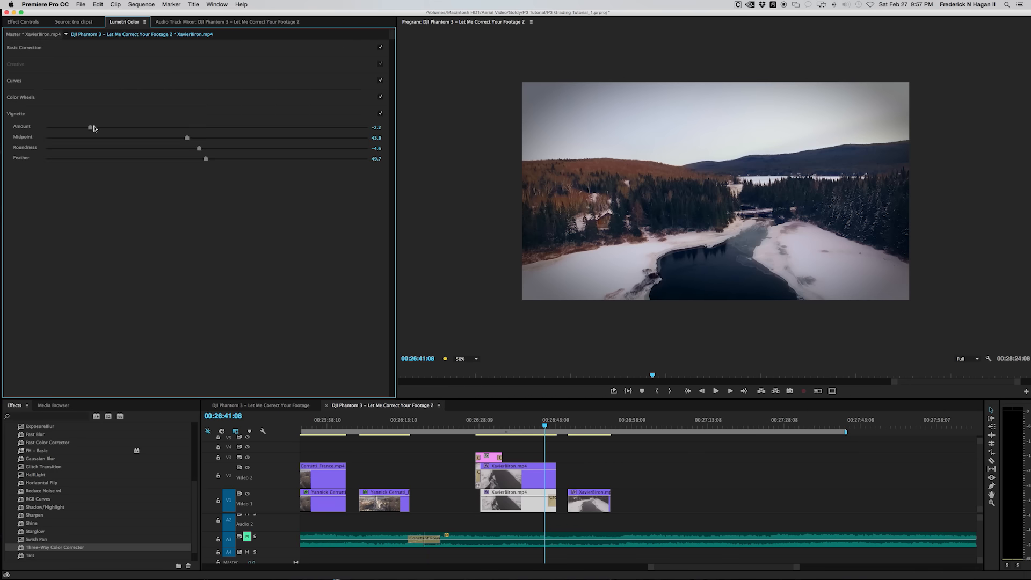
drag(91, 129, 90, 129)
click(381, 114)
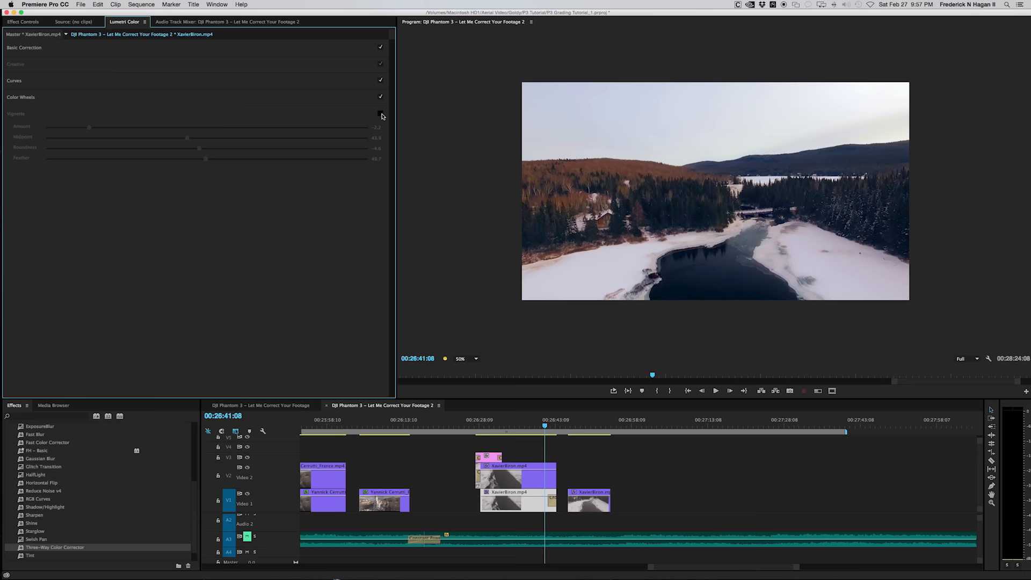
click(381, 114)
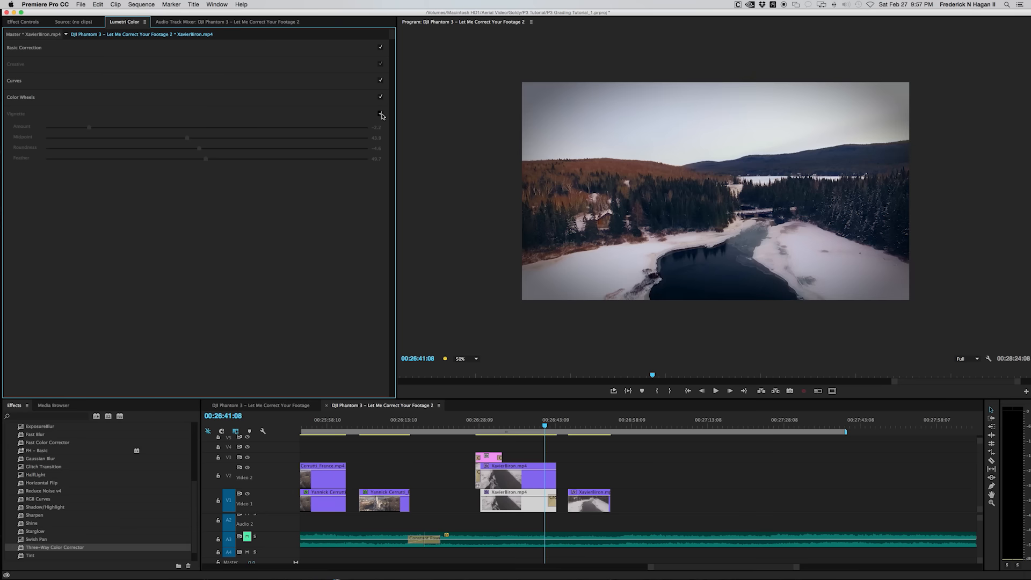
click(380, 114)
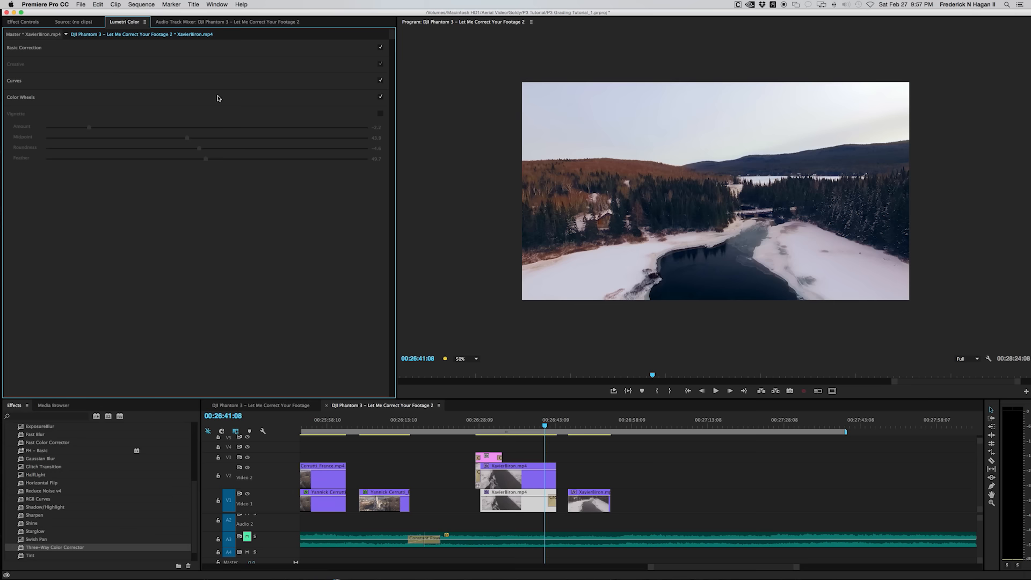
click(381, 114)
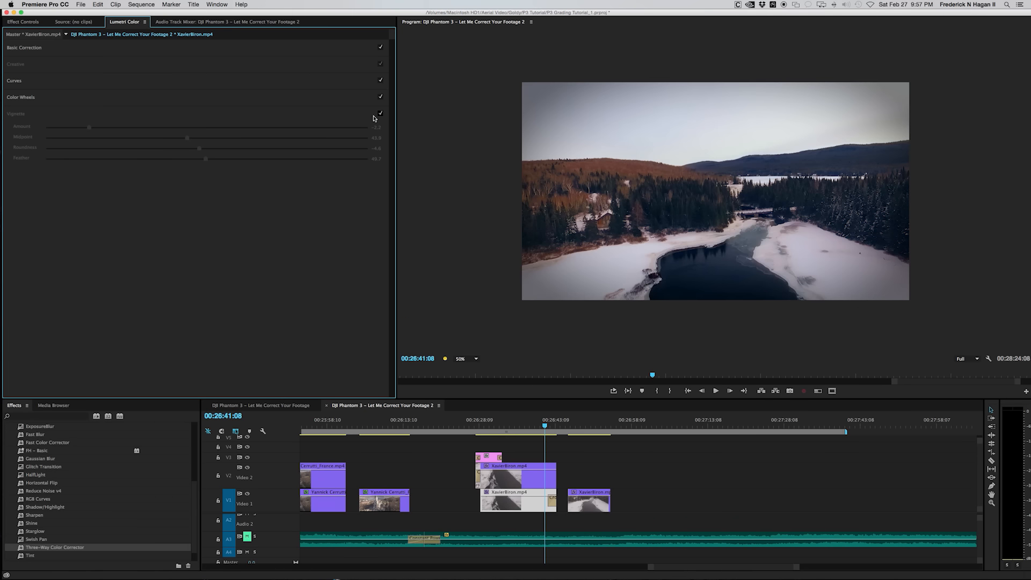
Play the finished river clip from 00:26:34:22 to its end, then return to 00:26:39:22 to review the grade.
click(514, 419)
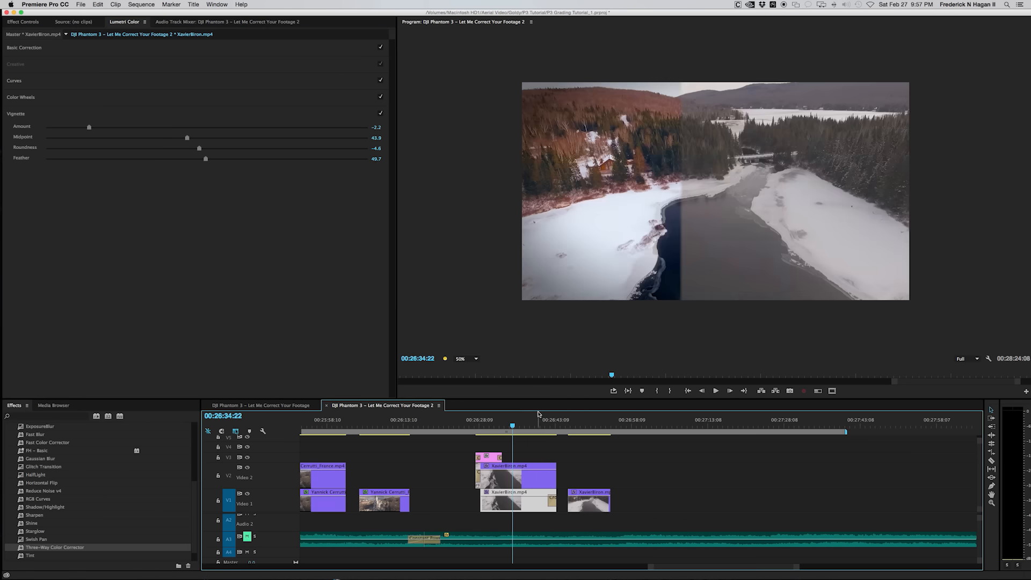
key(space)
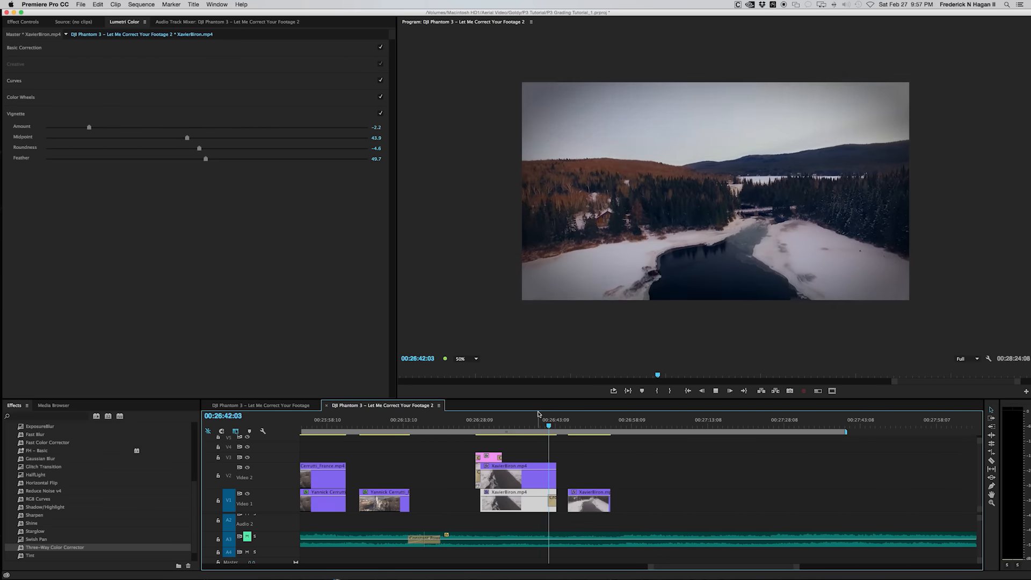
key(space)
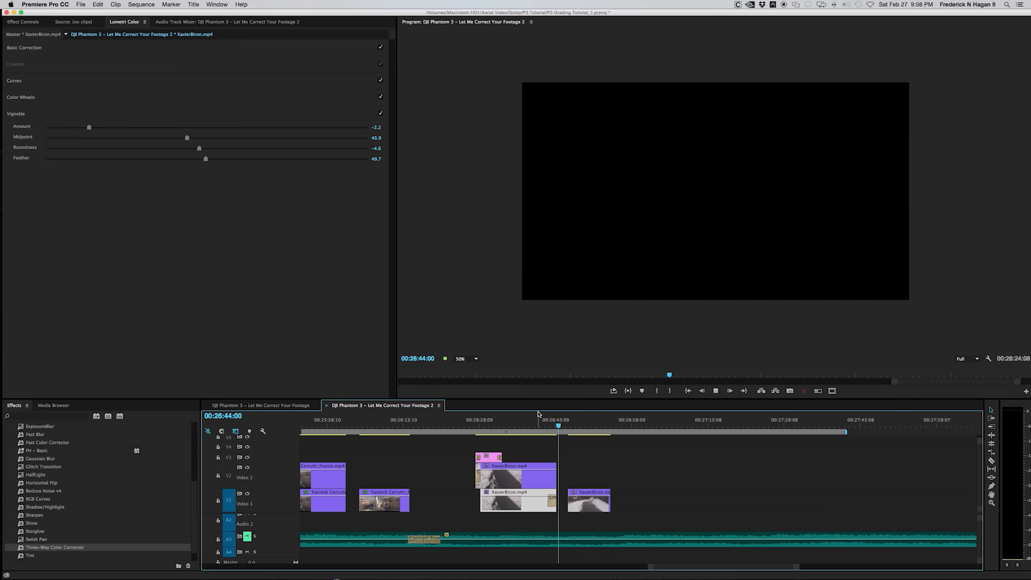
drag(558, 426, 537, 426)
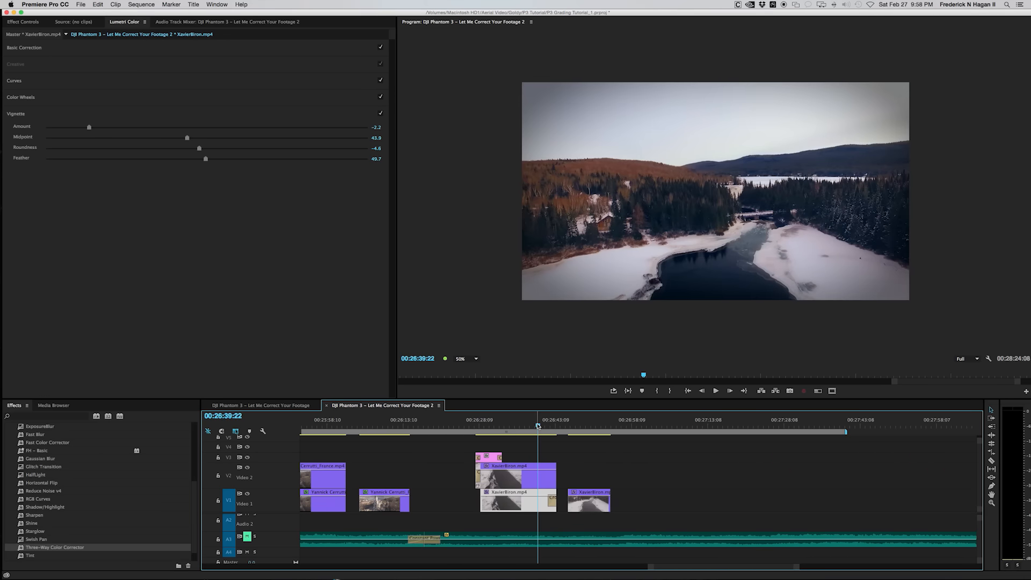